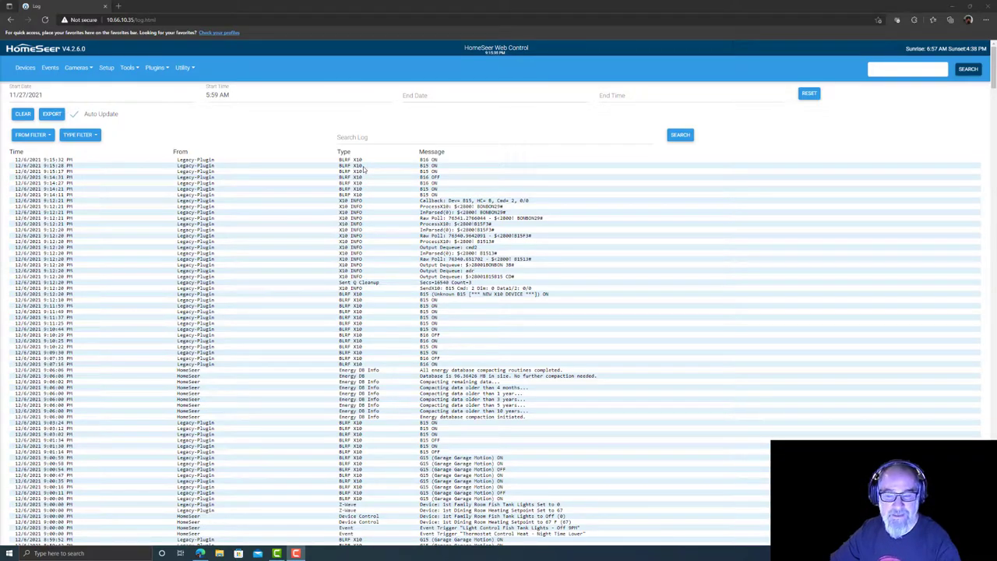
# Step: Highlight the latest X10 callback, dequeue and B15/B16 entries in the log
pyautogui.click(421, 464)
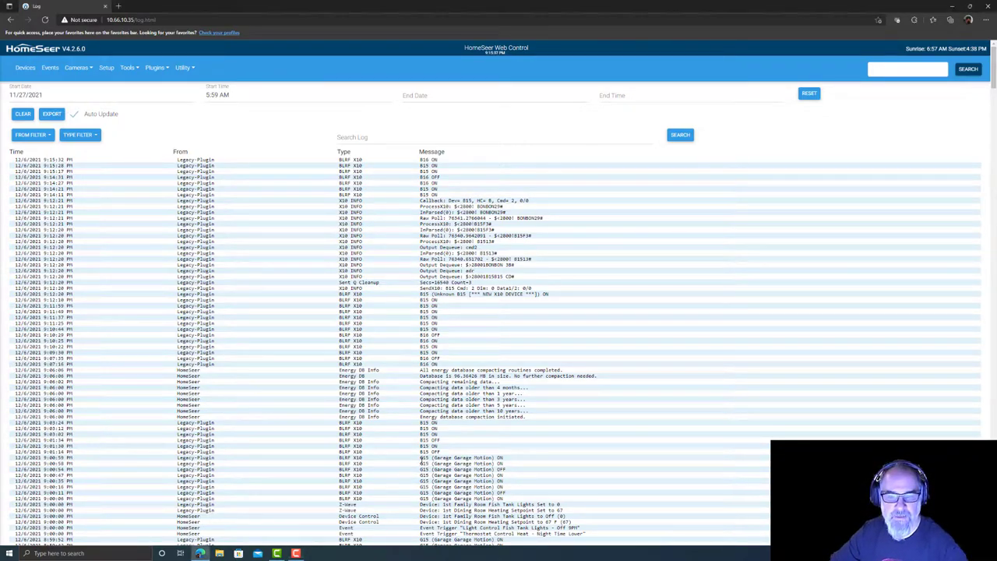
pyautogui.moveTo(421, 464); pyautogui.dragTo(440, 436)
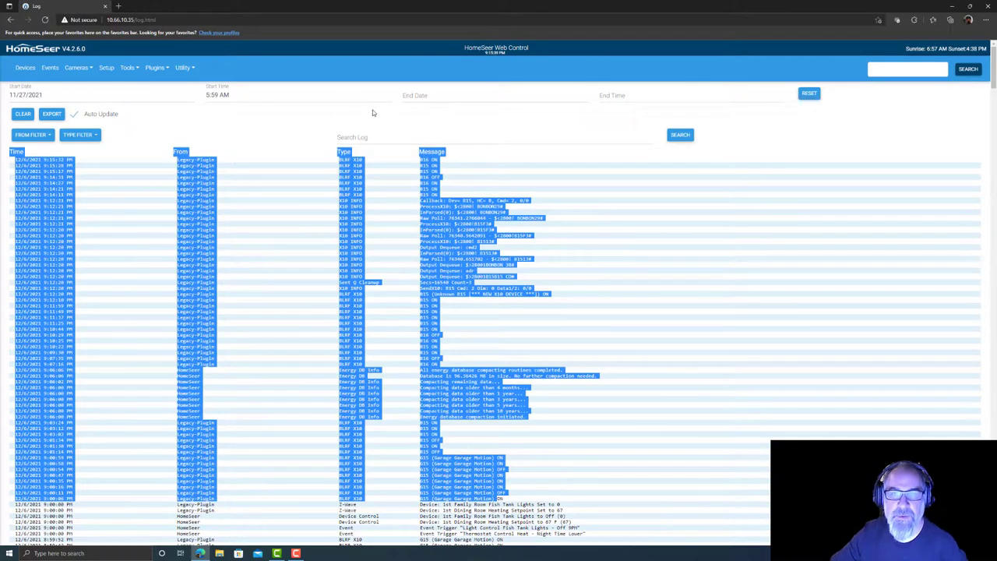
pyautogui.moveTo(420, 166); pyautogui.dragTo(435, 184)
pyautogui.click(429, 177)
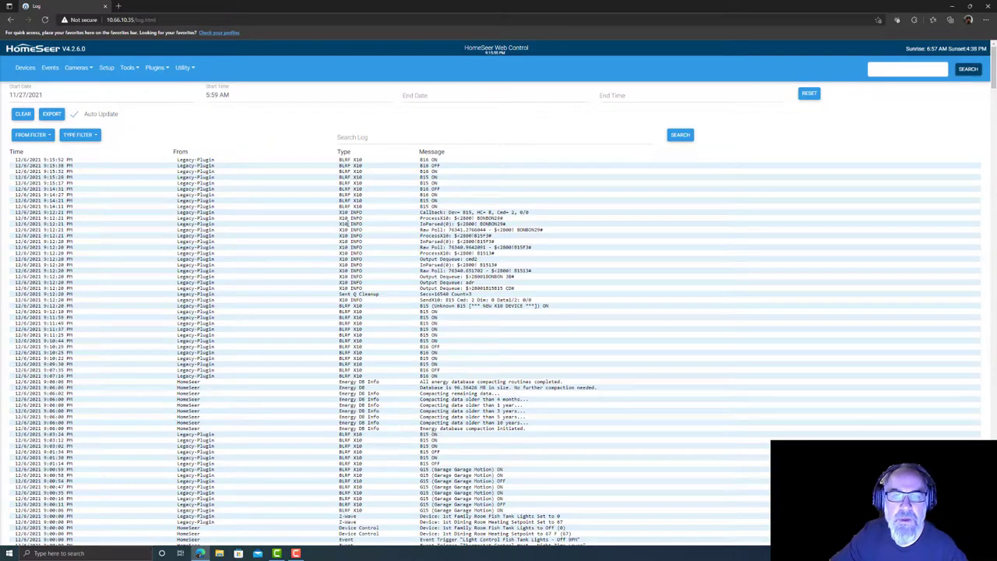
pyautogui.moveTo(342, 212); pyautogui.dragTo(531, 293)
pyautogui.click(426, 232)
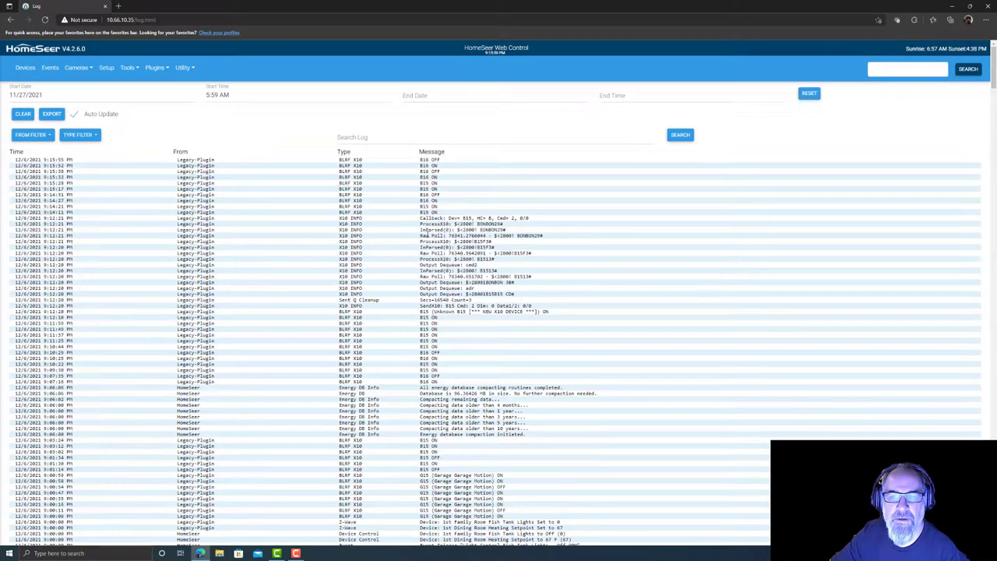
pyautogui.moveTo(340, 164); pyautogui.dragTo(368, 201)
pyautogui.click(371, 195)
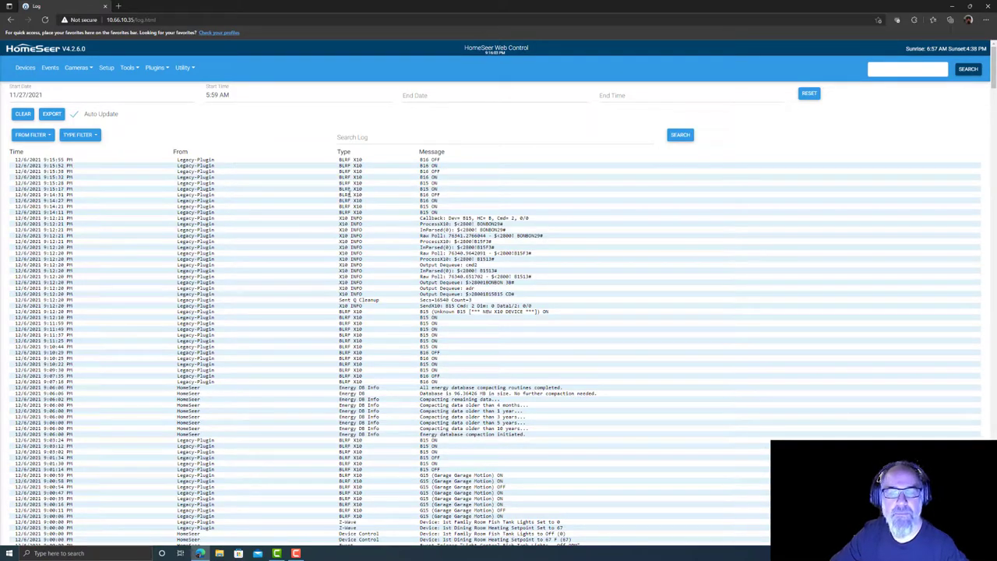
# Step: Open the BLRF plugin, browse its Sensors and Security Devices lists, then its Options
pyautogui.click(158, 70)
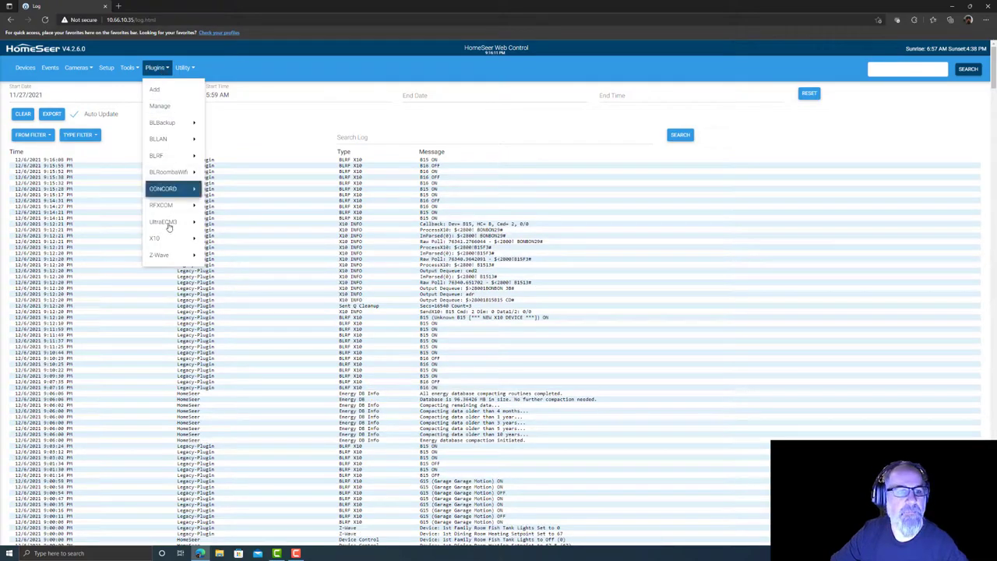
pyautogui.moveTo(171, 158)
pyautogui.click(224, 161)
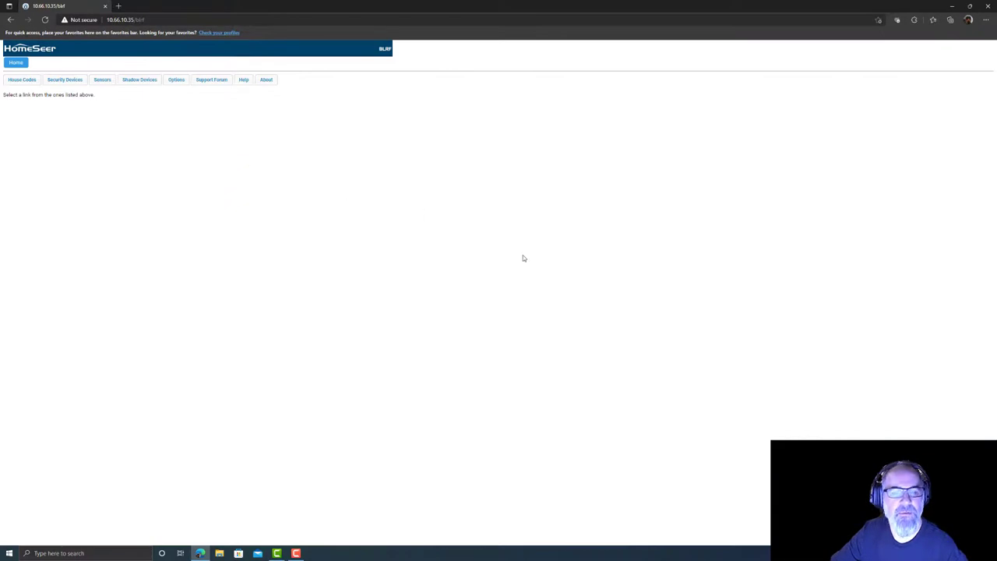
pyautogui.click(99, 82)
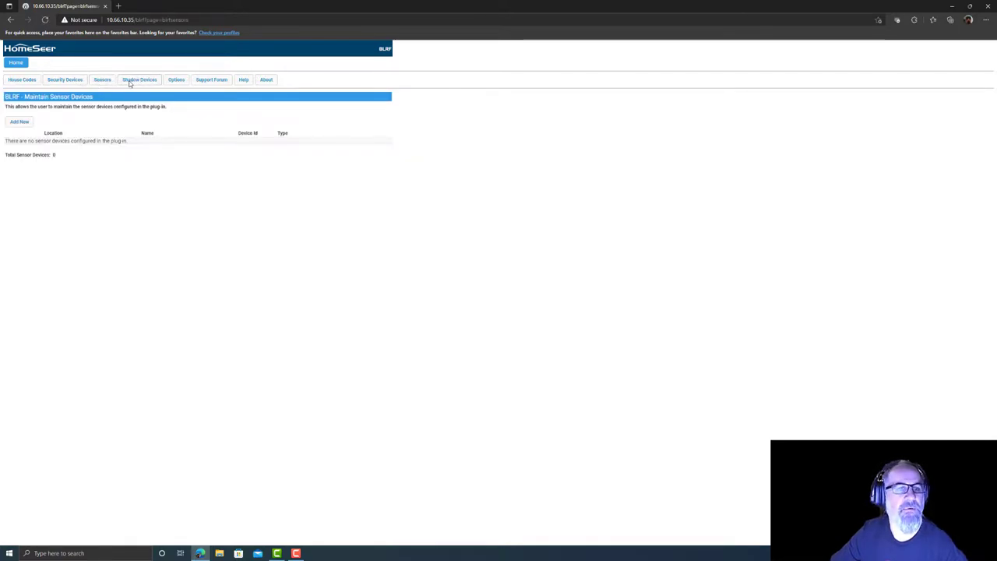
pyautogui.click(74, 82)
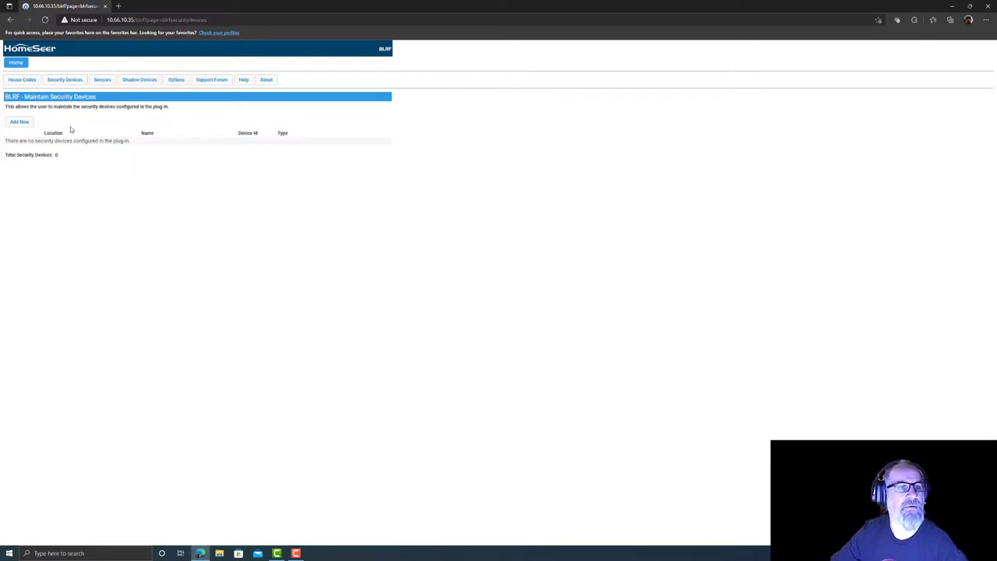
pyautogui.click(177, 83)
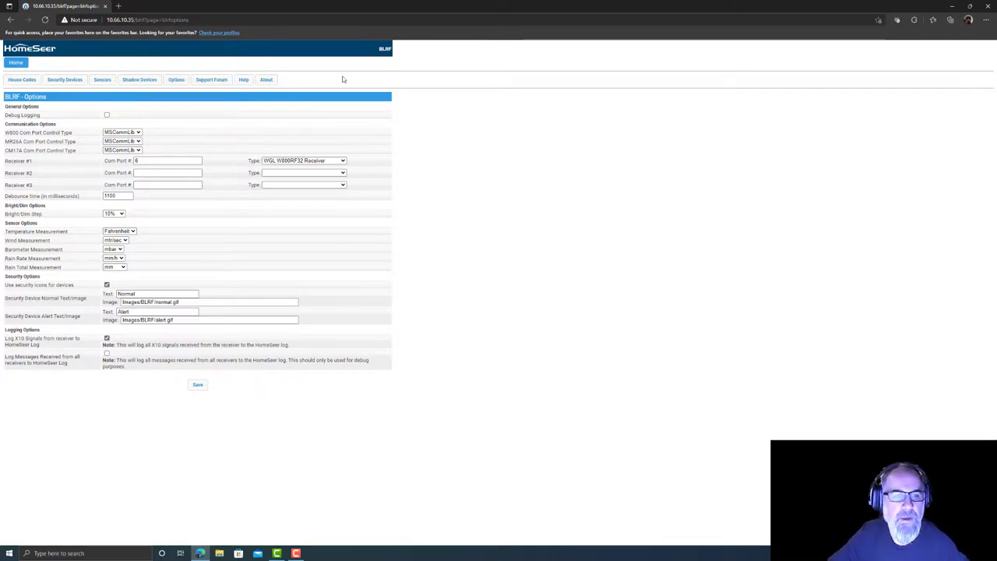
# Step: Review the X10 plugin's Config Plugin interface settings, then return to the Garage device list
pyautogui.click(14, 64)
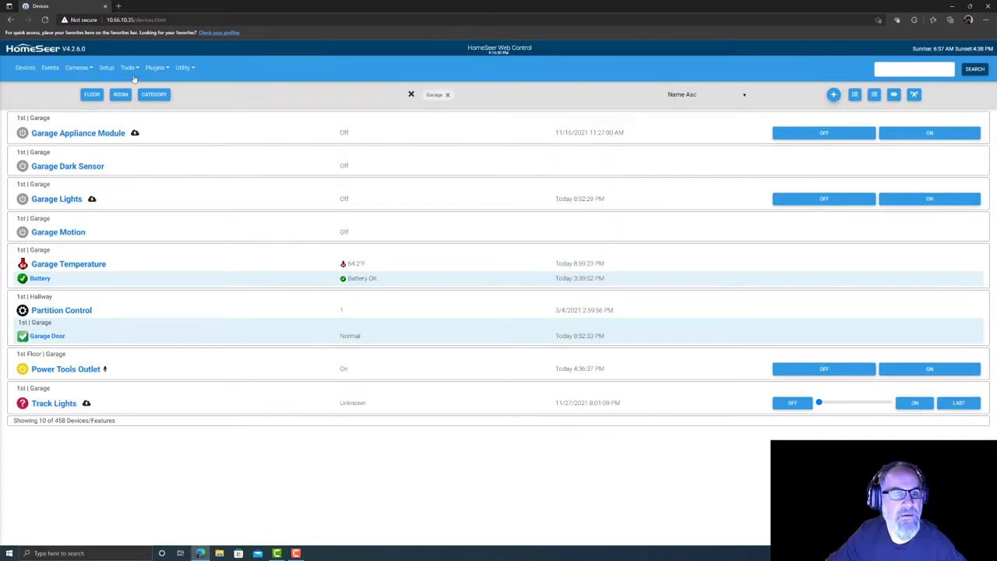
pyautogui.click(165, 73)
pyautogui.moveTo(183, 239)
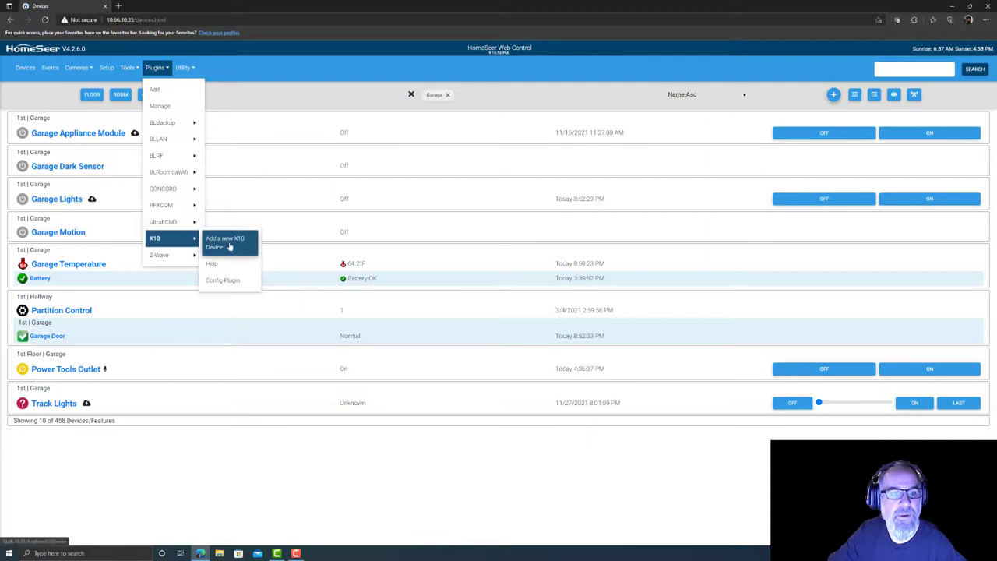
pyautogui.click(222, 280)
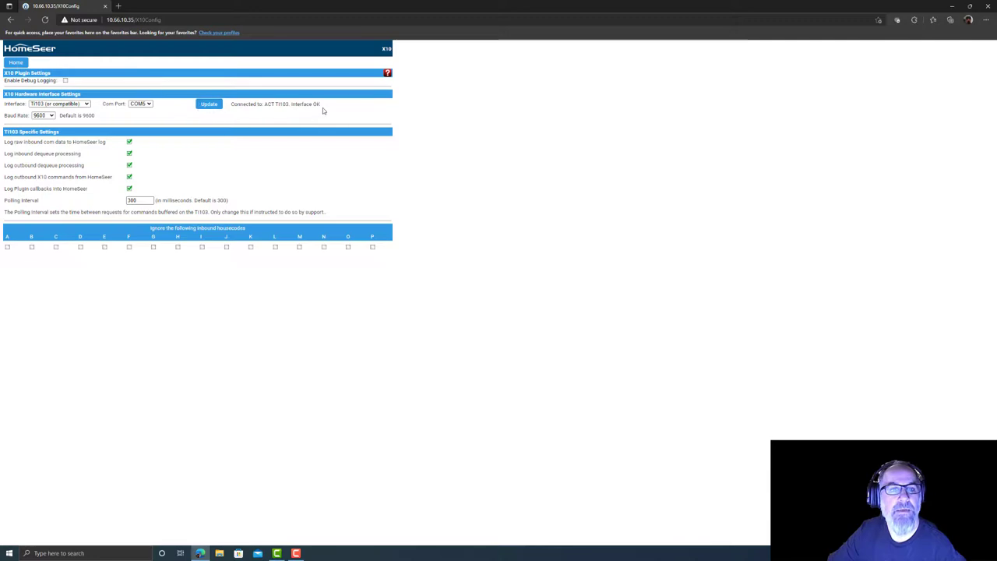
pyautogui.click(15, 61)
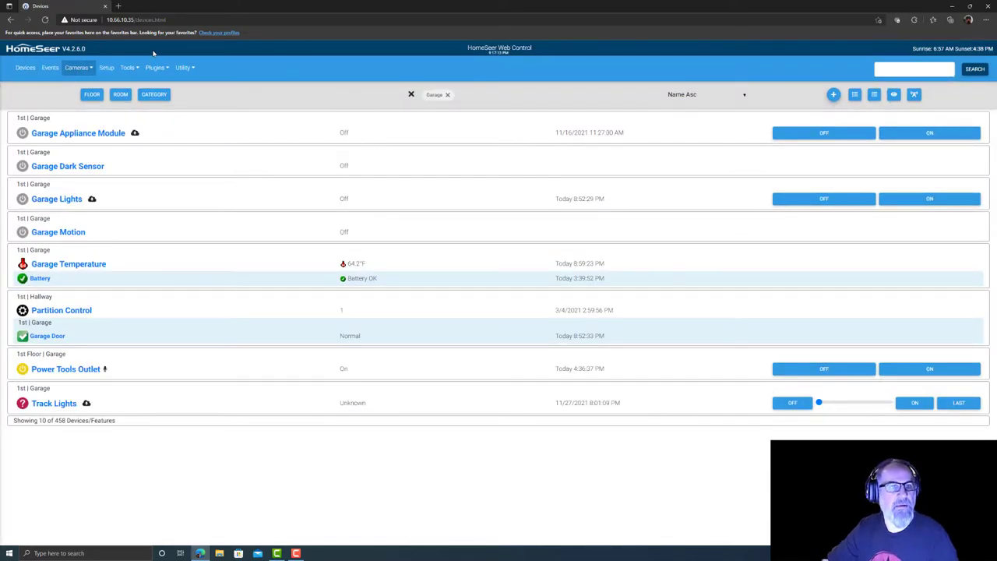
pyautogui.click(183, 69)
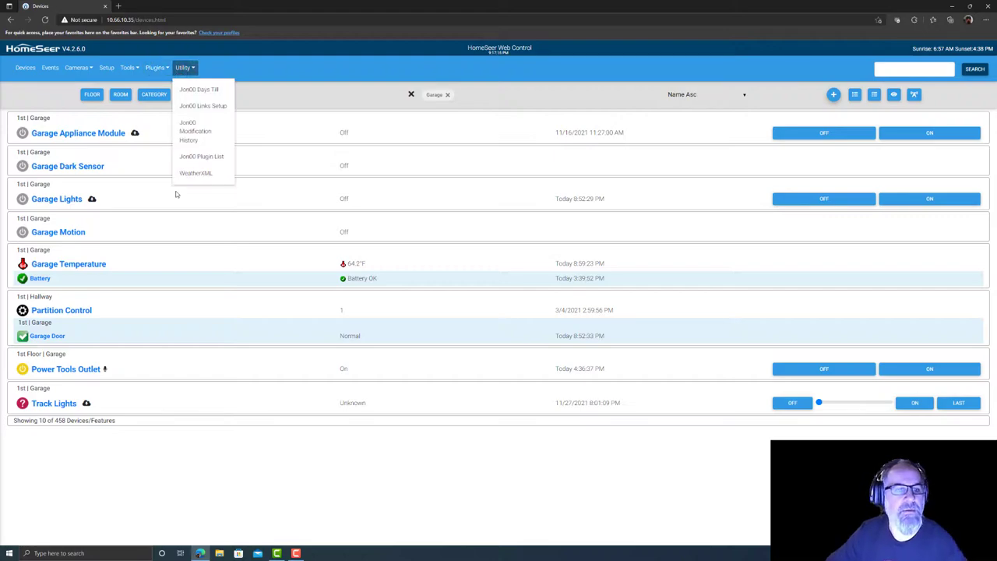
# Step: Fill in the Add a new X10 Device form: house code B, unit code 15, type Appliance
pyautogui.click(160, 68)
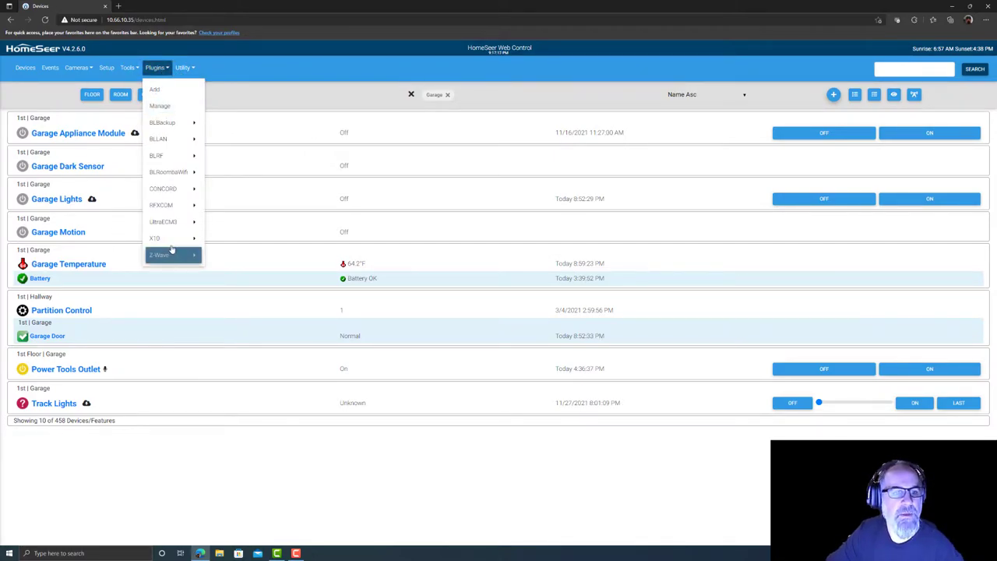
pyautogui.moveTo(187, 238)
pyautogui.click(229, 245)
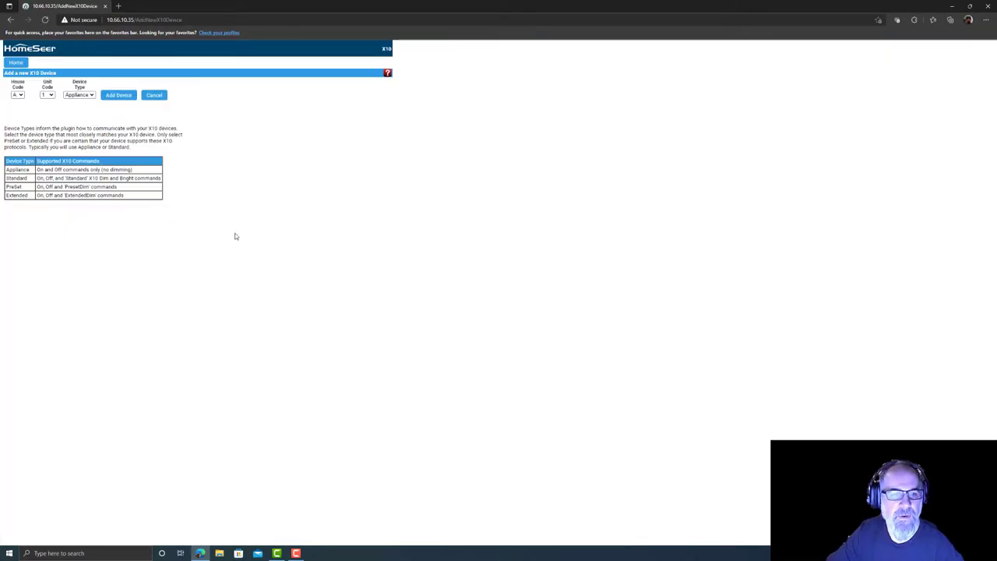
pyautogui.click(18, 94)
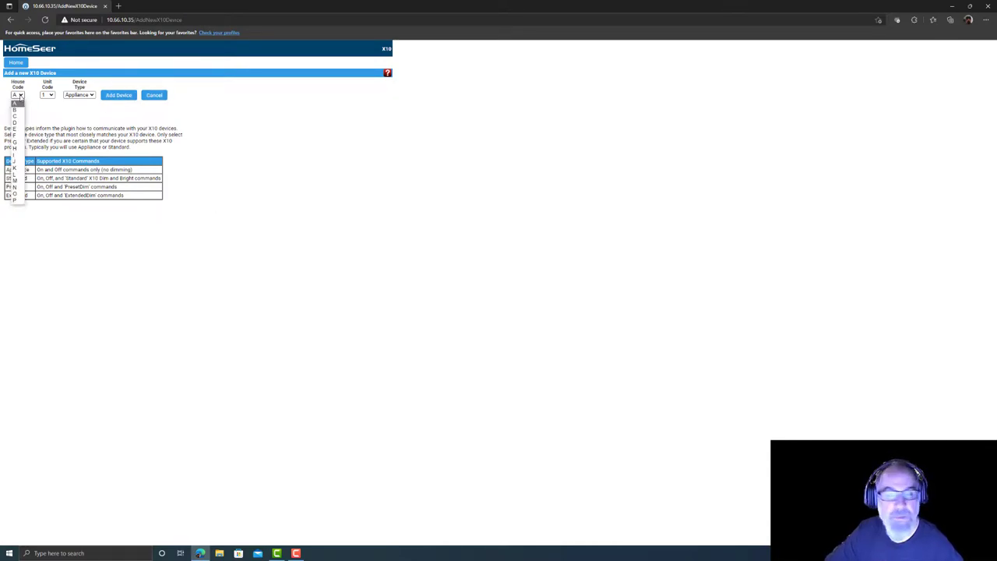
pyautogui.click(16, 110)
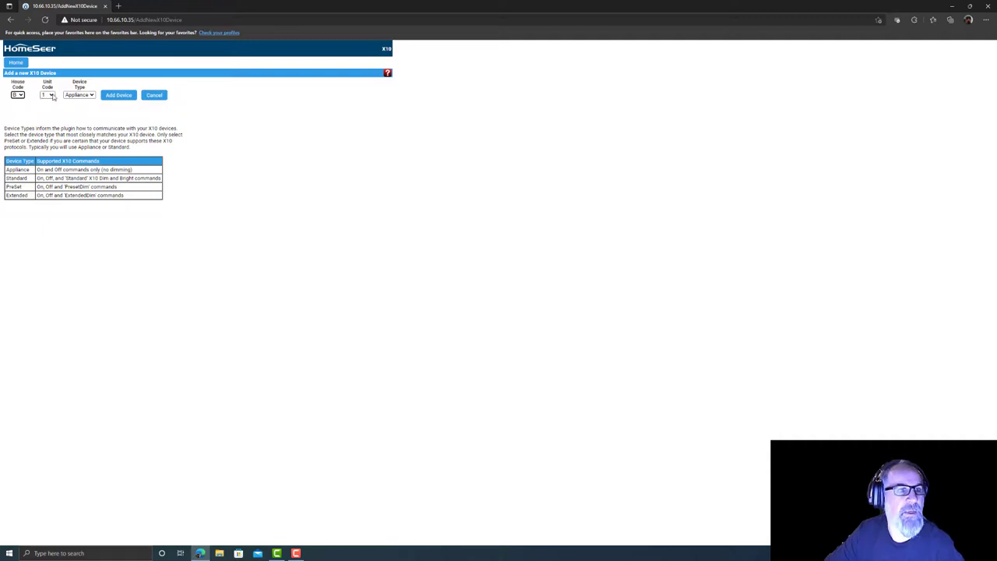
pyautogui.click(46, 94)
pyautogui.click(46, 194)
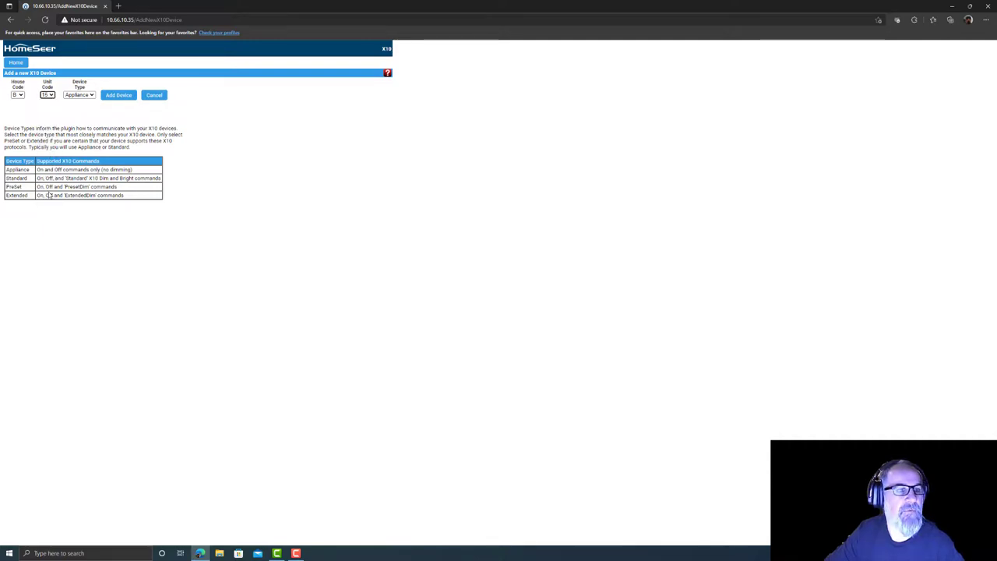
pyautogui.click(91, 95)
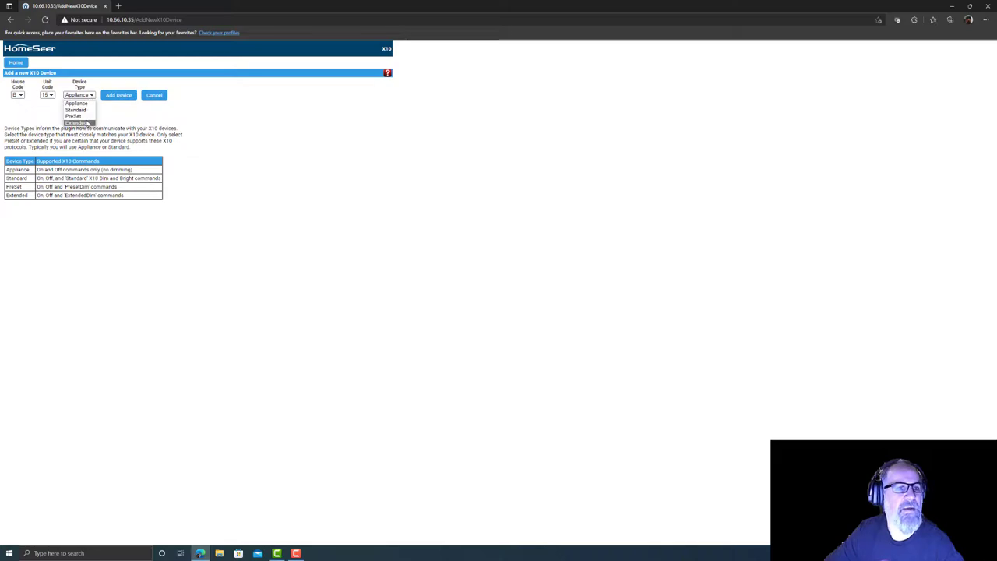
pyautogui.click(117, 116)
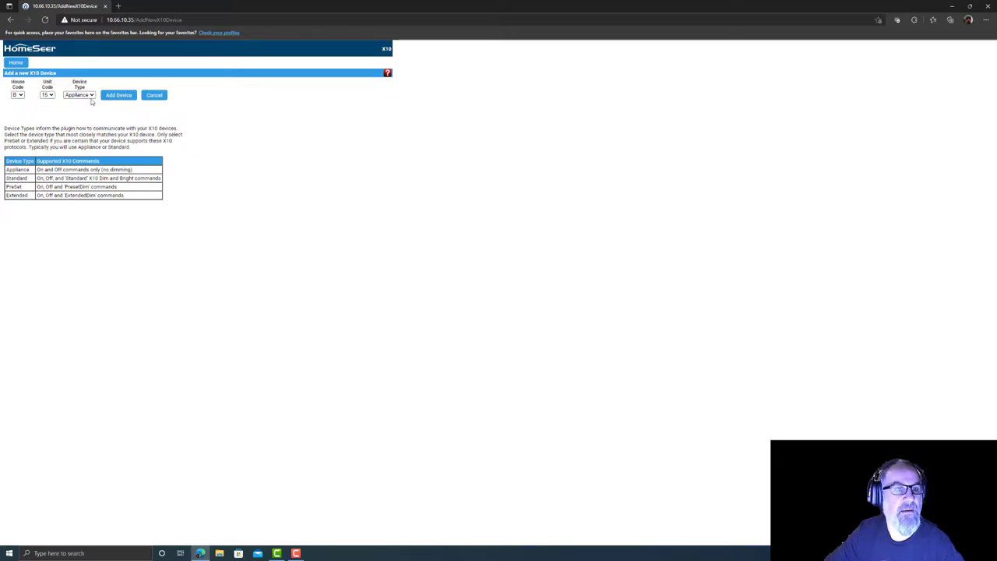
pyautogui.click(92, 96)
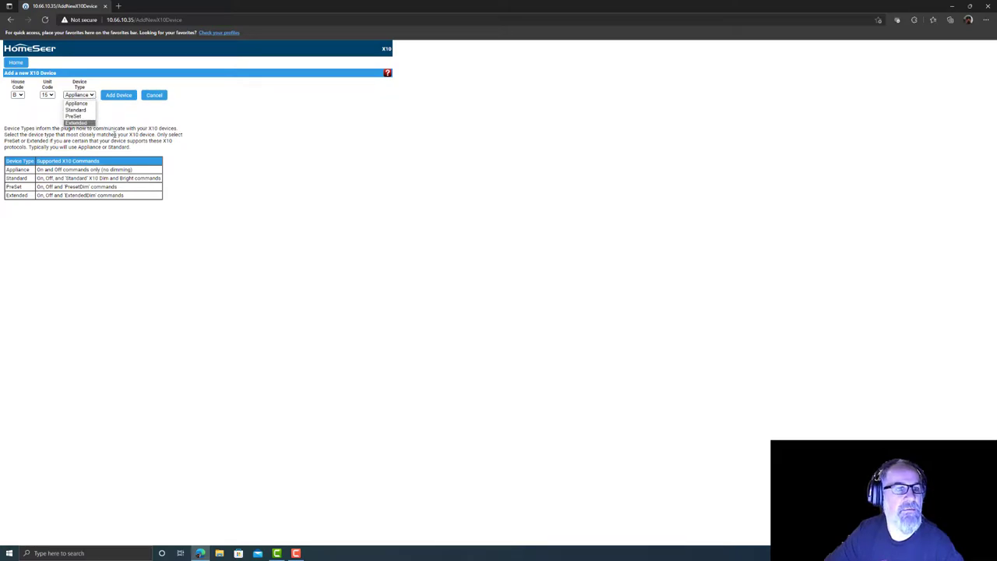
pyautogui.click(112, 116)
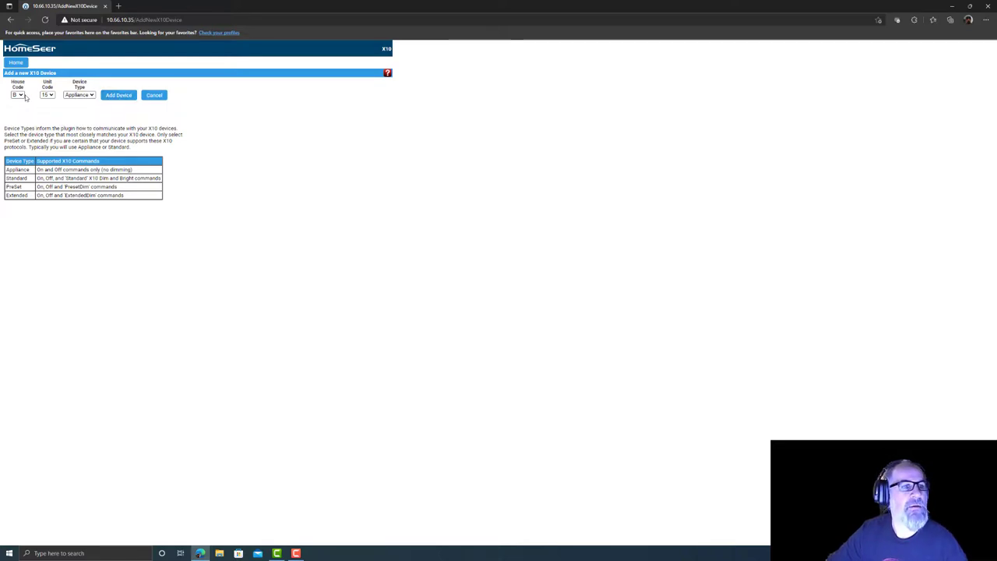
# Step: Create the X10 device B15 and rename it 'Basement Motion'
pyautogui.click(118, 99)
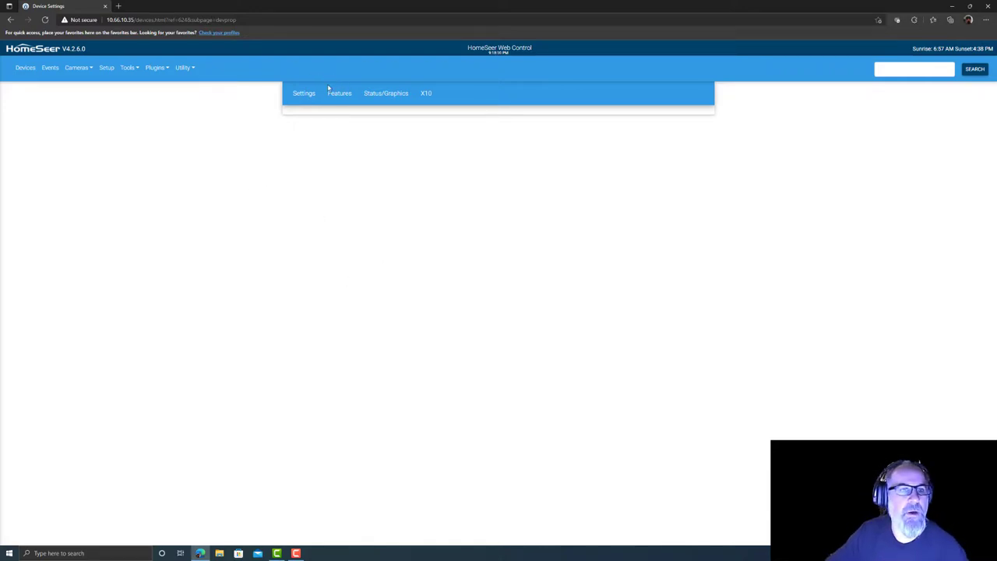
pyautogui.click(303, 95)
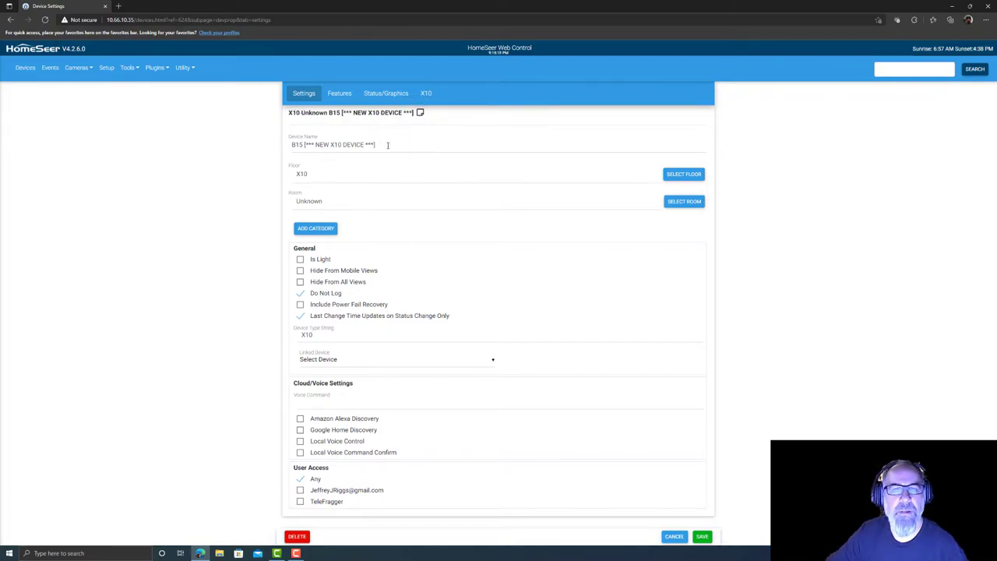
pyautogui.moveTo(387, 145); pyautogui.dragTo(294, 158)
pyautogui.write('Baemen')
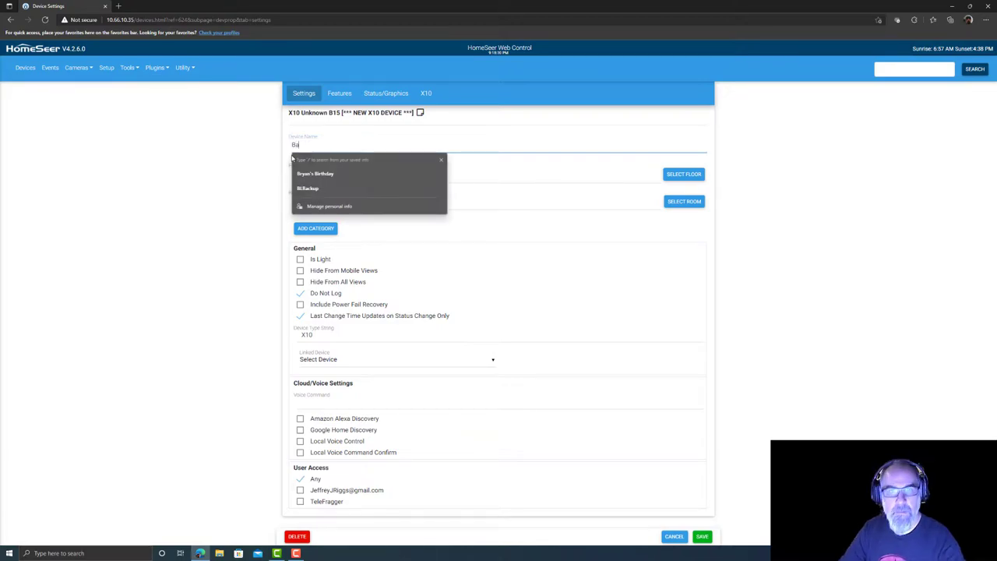
pyautogui.press('BackSpace')
pyautogui.write('seme')
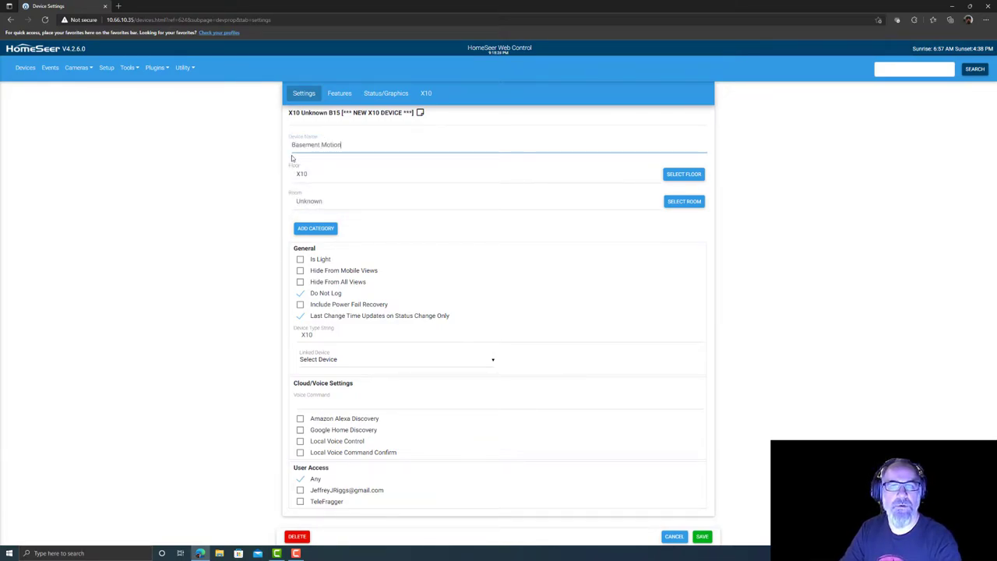
pyautogui.write('nt Motion')
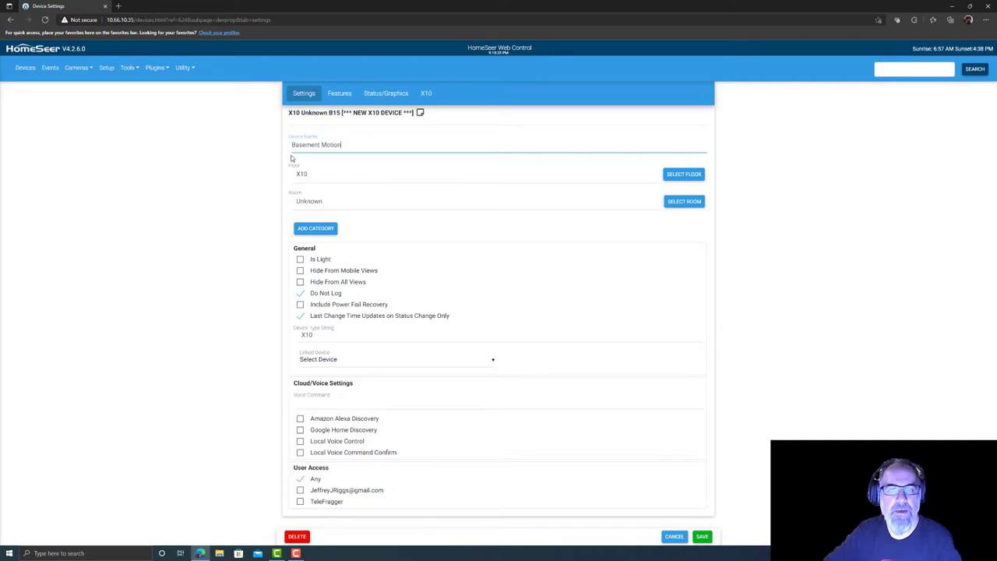
# Step: Set the device's floor and room to Basement and turn off 'Do Not Log'
pyautogui.click(684, 174)
pyautogui.click(444, 174)
pyautogui.click(684, 201)
pyautogui.click(427, 140)
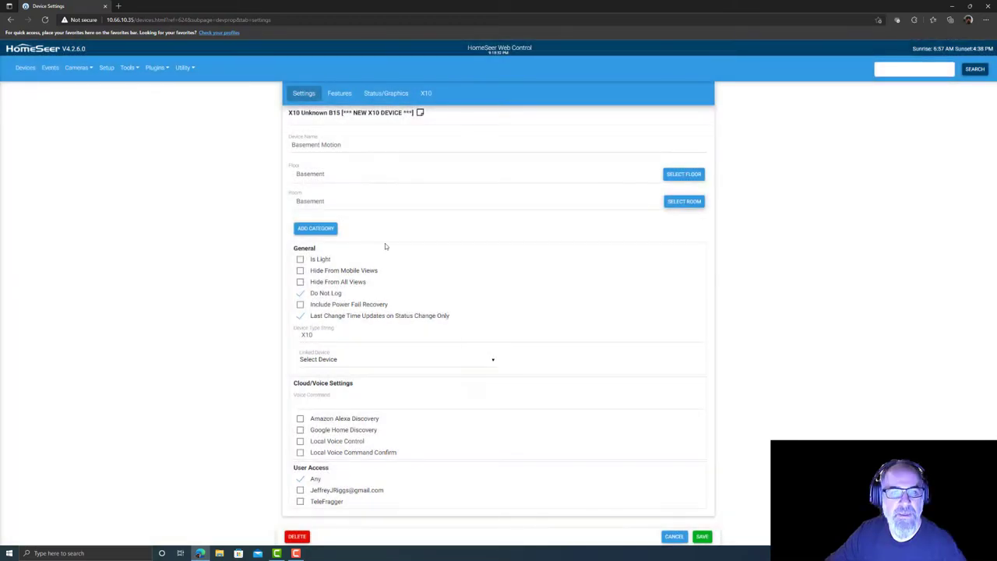
pyautogui.click(300, 293)
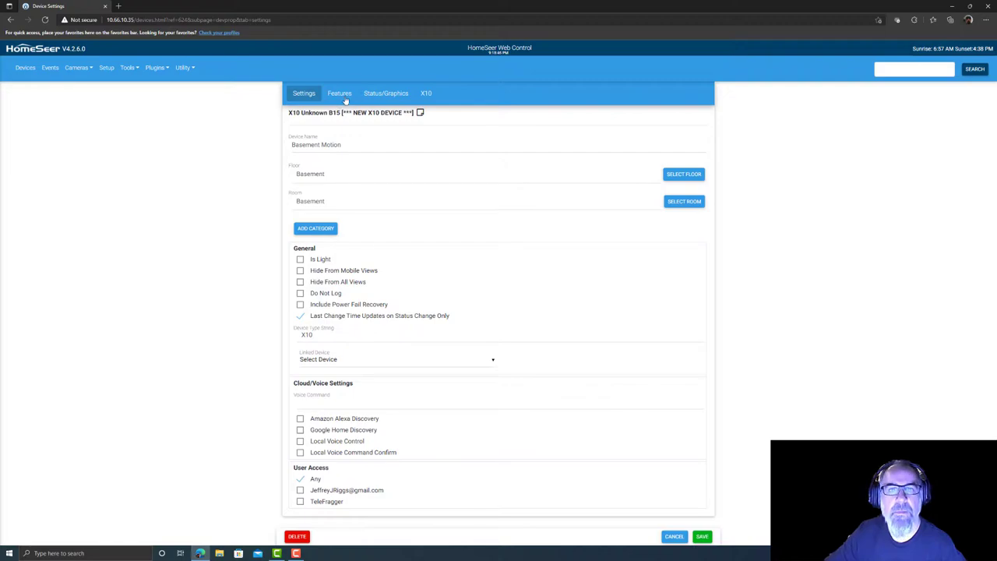
# Step: Keep the unsaved changes and save the Basement Motion device settings
pyautogui.click(340, 94)
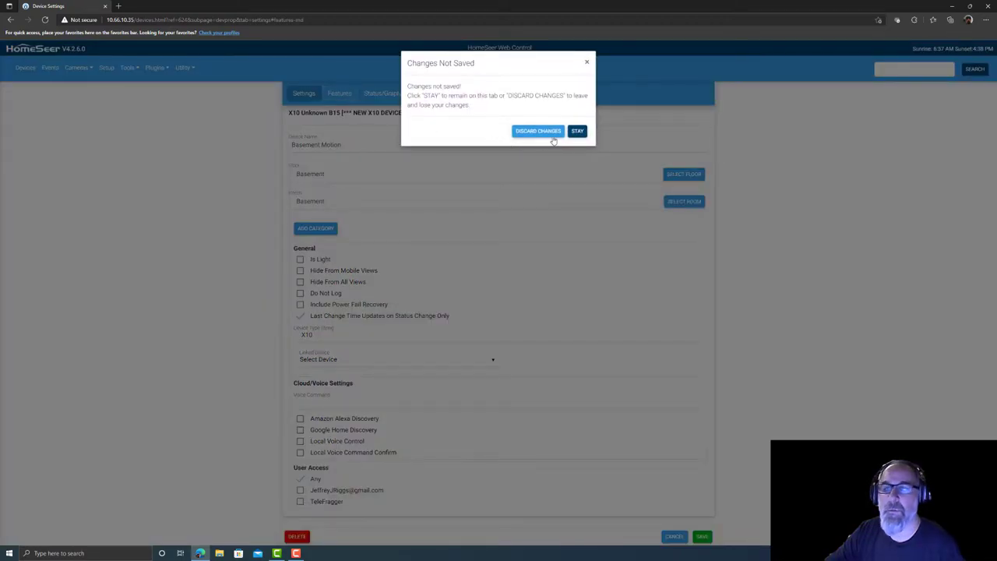
pyautogui.click(577, 131)
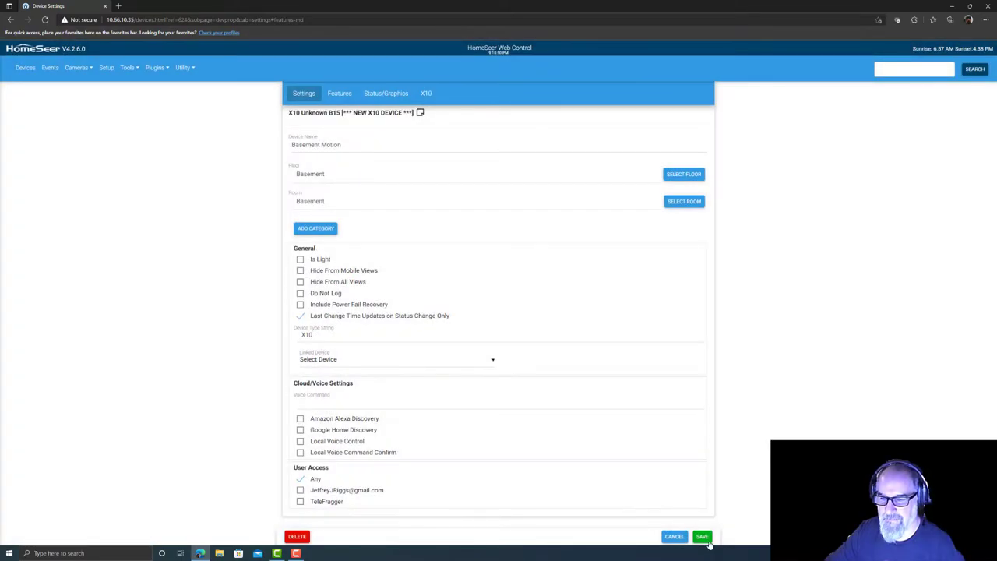
pyautogui.click(702, 536)
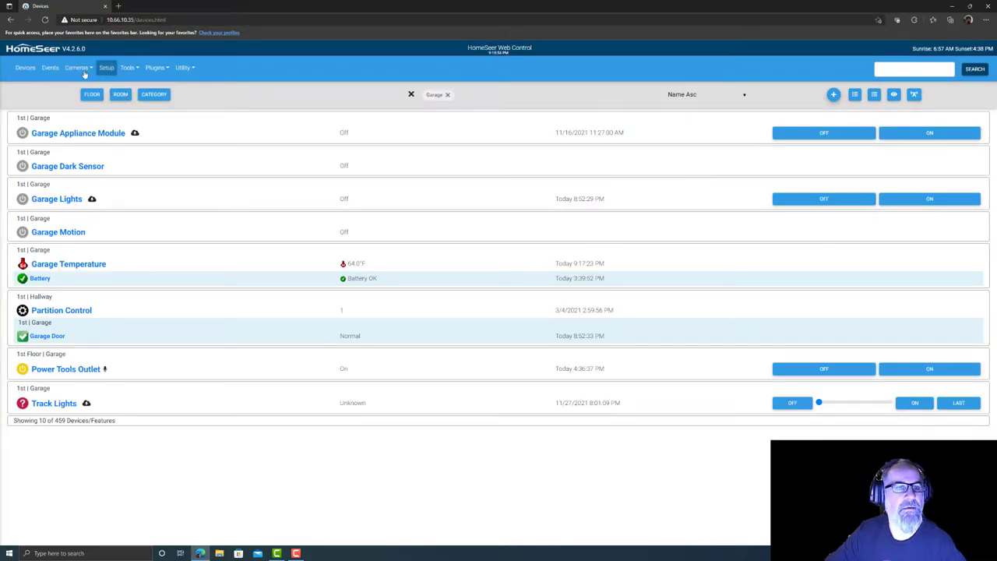
# Step: Filter the device list to the Basement room instead of Garage
pyautogui.click(118, 97)
pyautogui.click(414, 132)
pyautogui.click(414, 209)
pyautogui.click(577, 408)
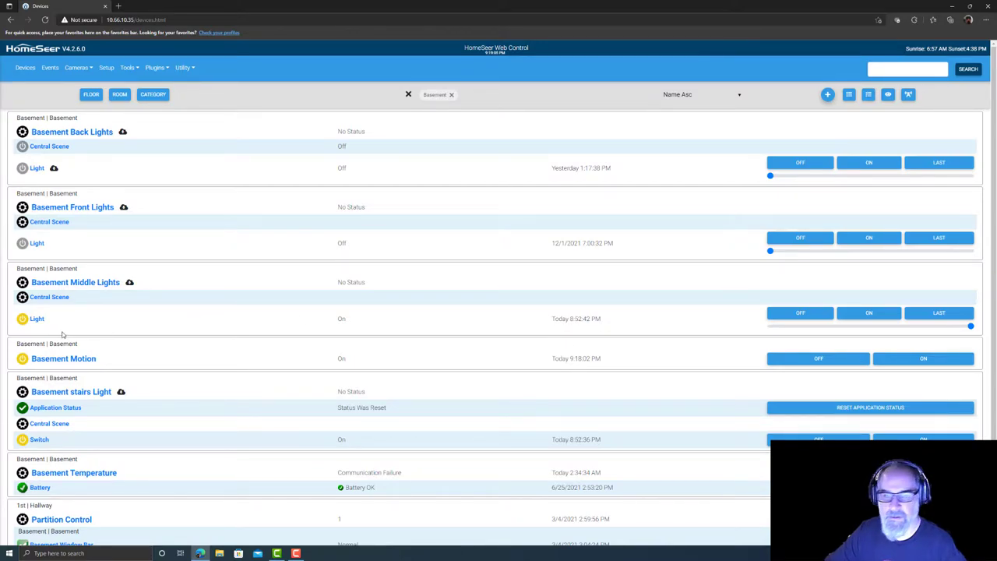
pyautogui.click(74, 359)
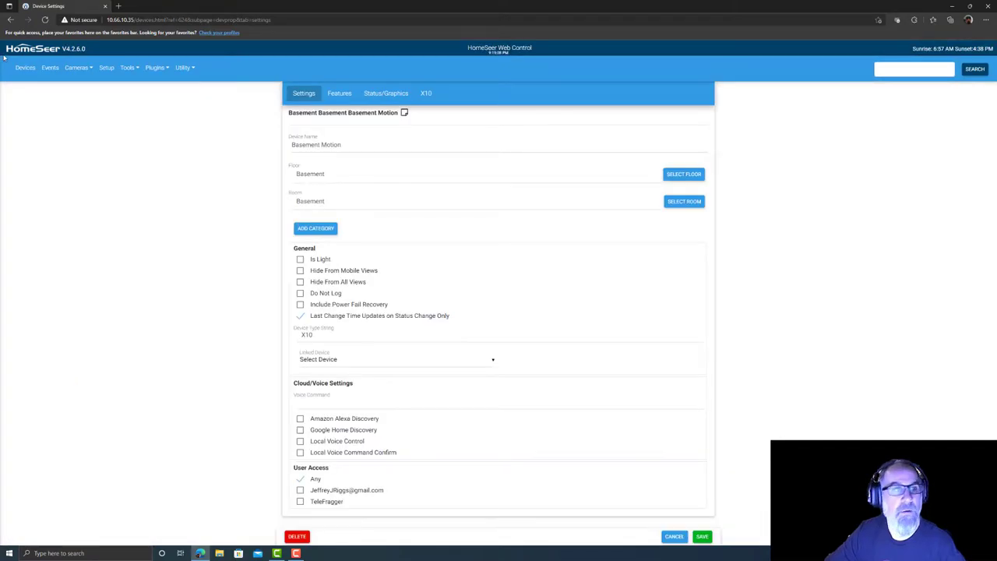
pyautogui.hotkey('alt', 'Left')
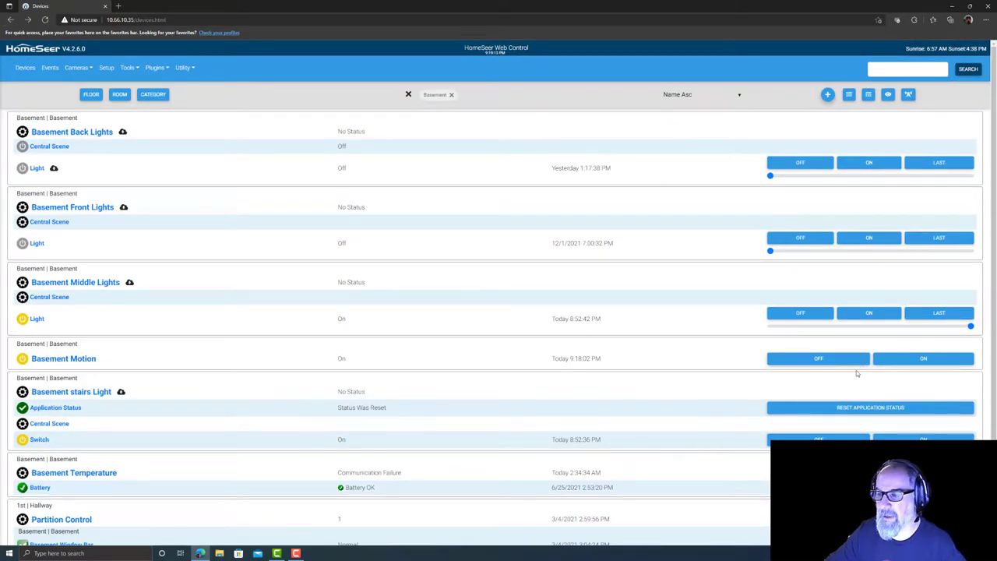
pyautogui.click(82, 360)
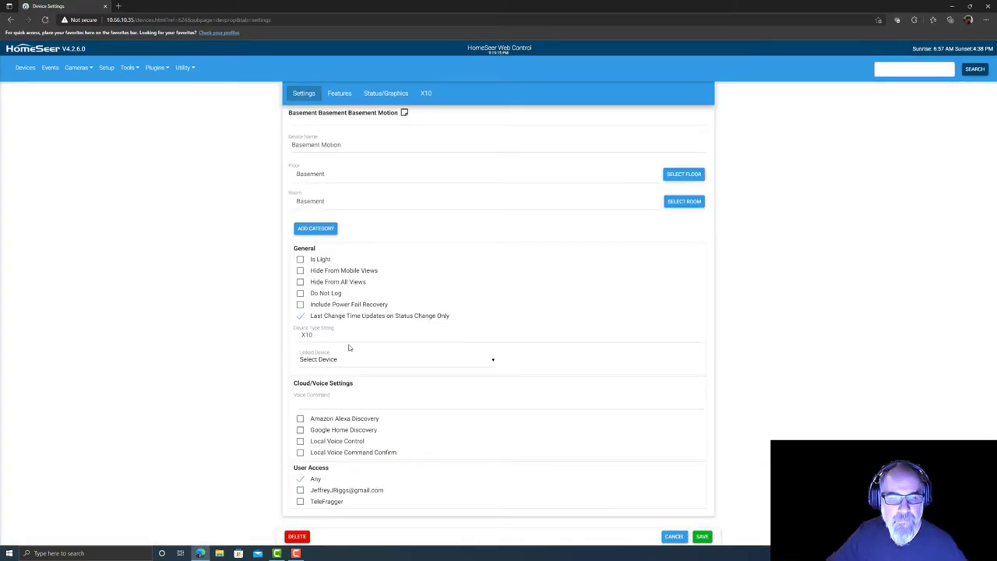
pyautogui.click(344, 95)
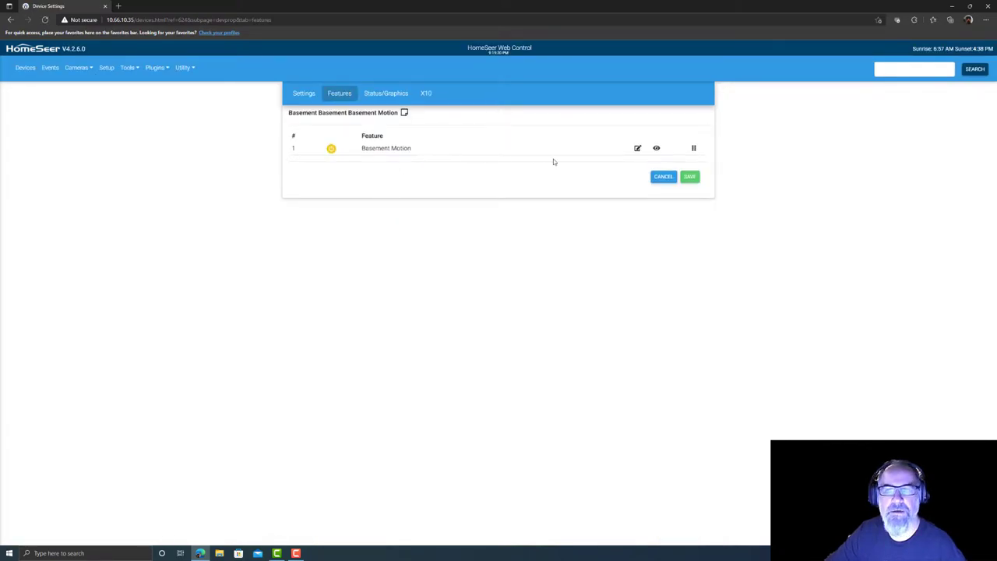
pyautogui.click(388, 94)
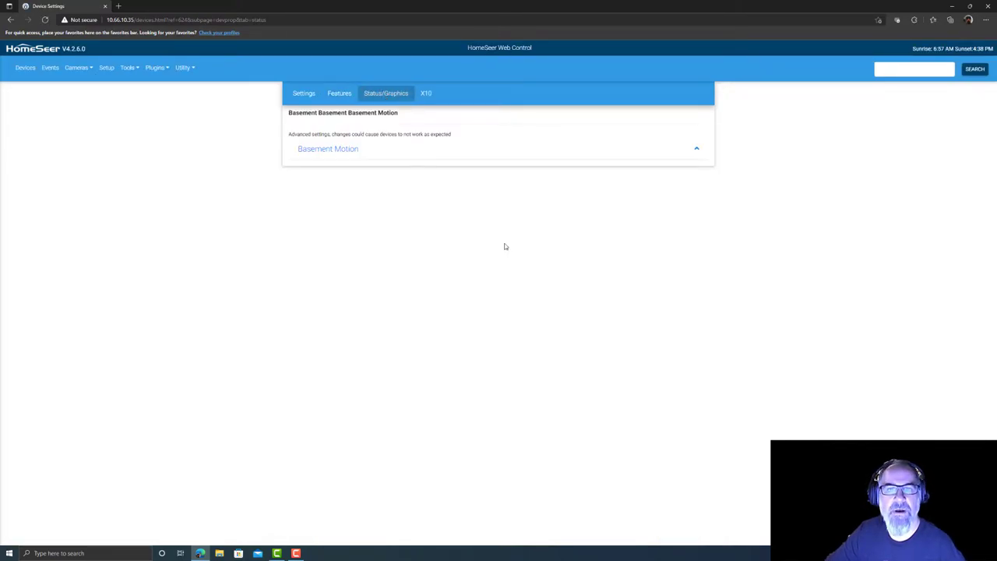
pyautogui.click(425, 94)
pyautogui.click(305, 139)
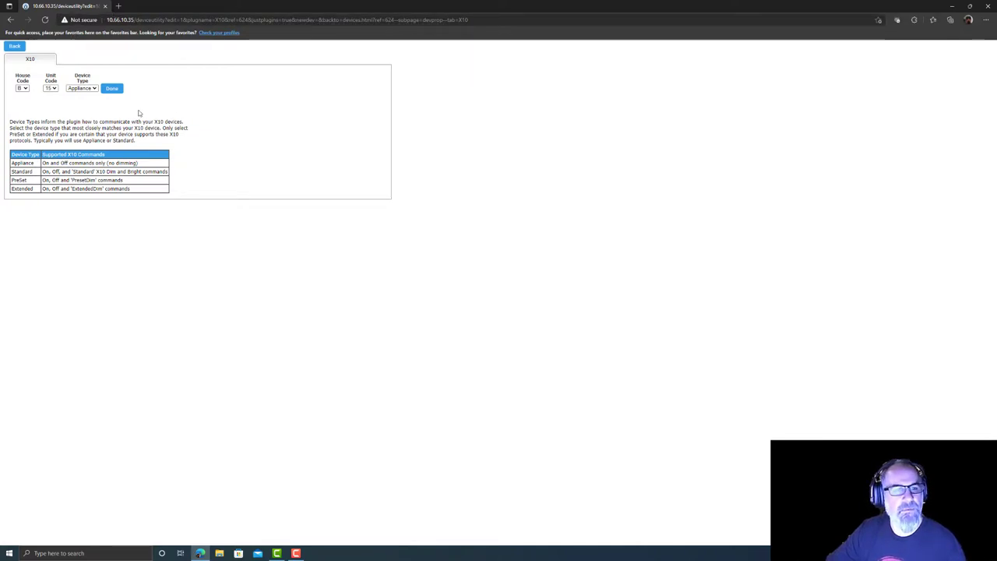
pyautogui.click(10, 19)
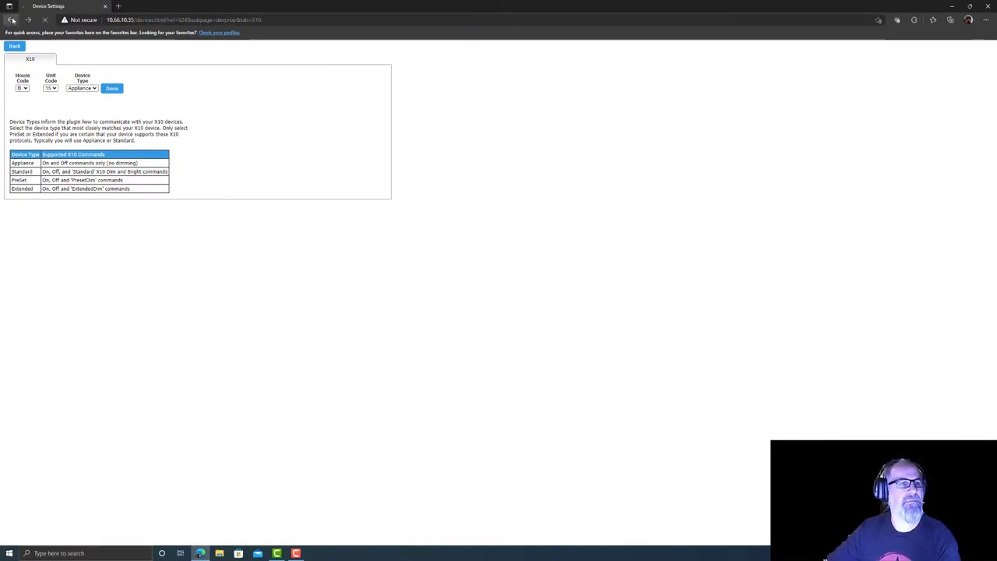
pyautogui.click(25, 68)
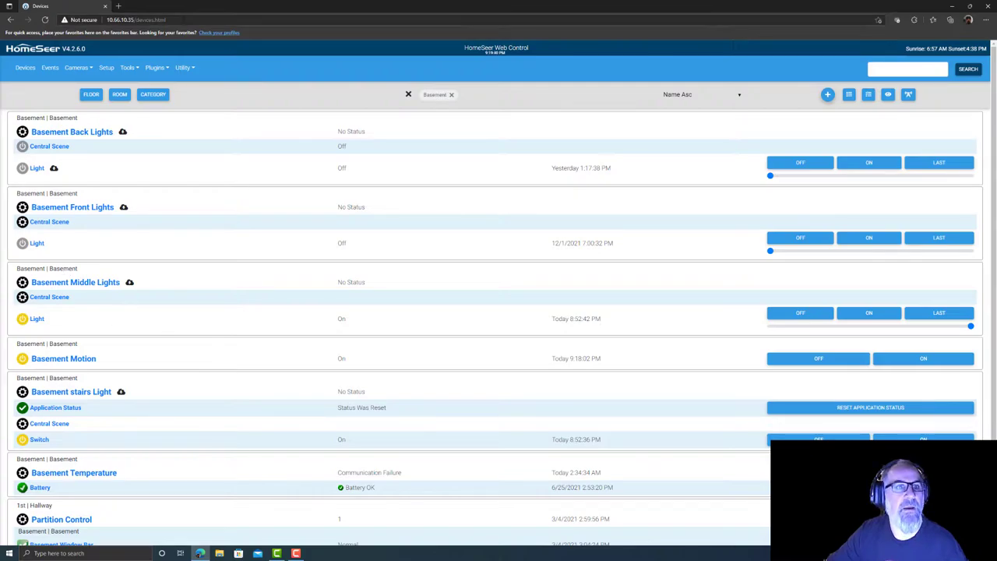
# Step: Enter the address 10.66.10.35/dev and close the HomeSeer forums tab
pyautogui.click(163, 22)
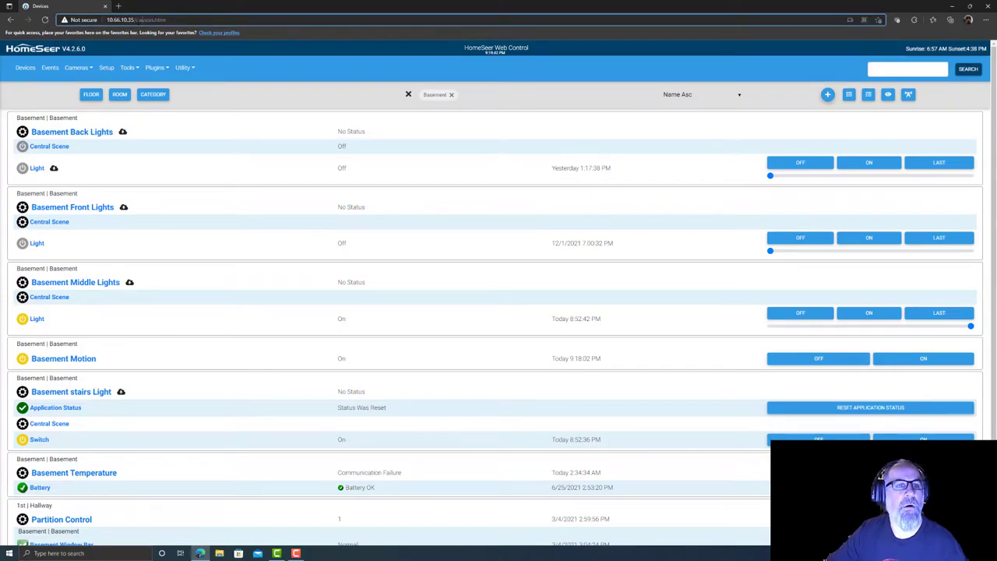
pyautogui.write('10.66.10.35/dev')
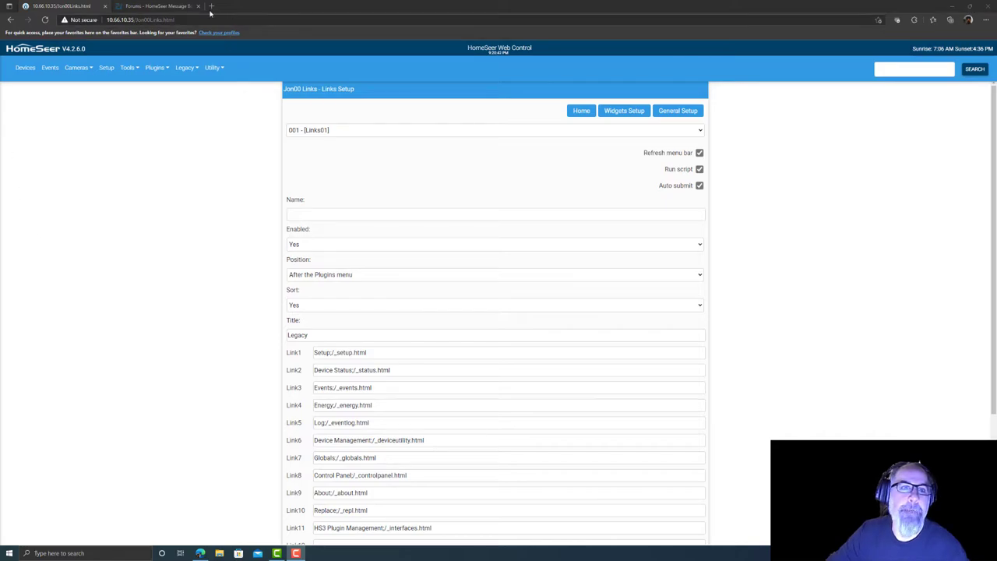
pyautogui.click(198, 6)
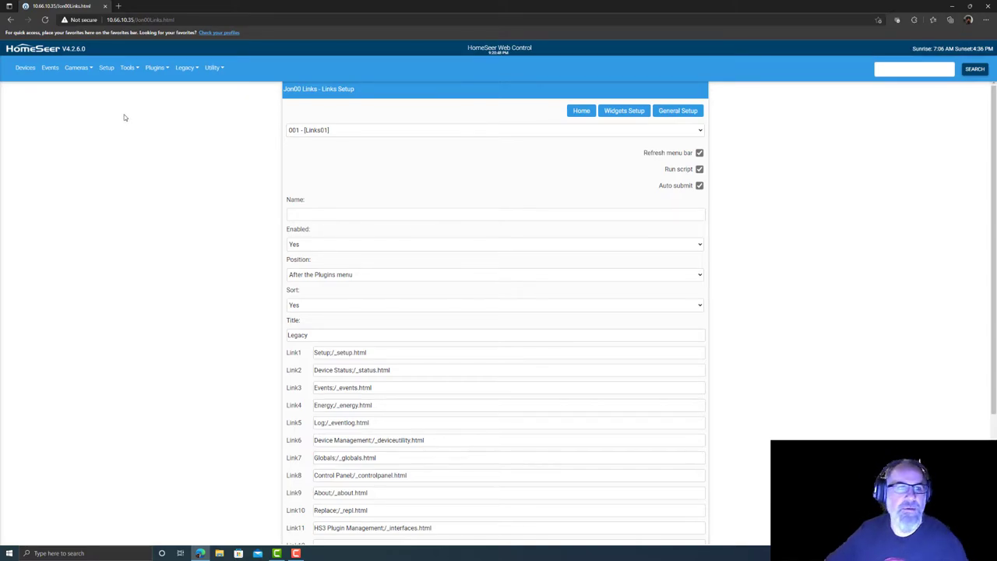
# Step: In Jon00 Links Setup, select 001 - [Links01] and leave Enabled at Yes
pyautogui.click(215, 71)
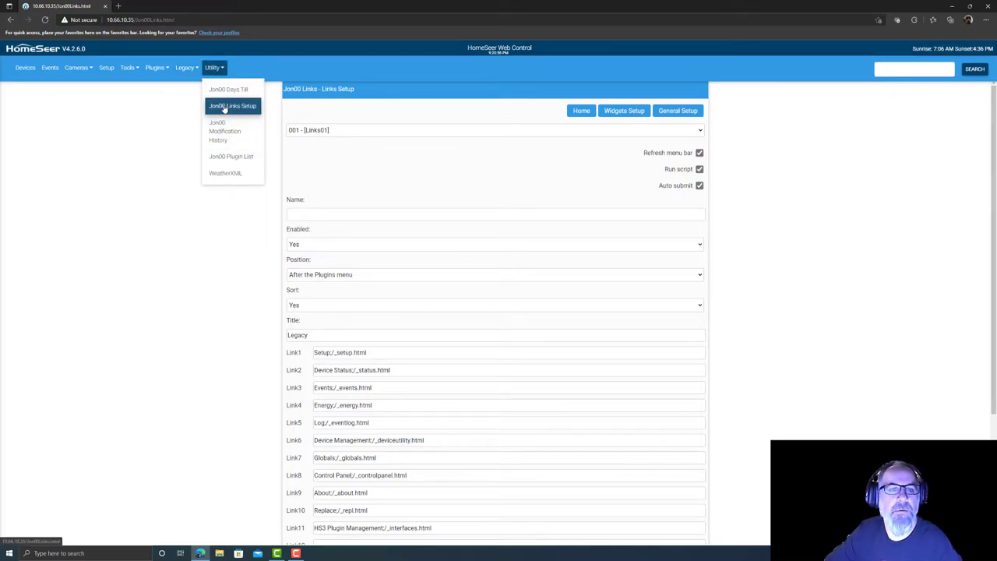
pyautogui.click(224, 106)
pyautogui.click(354, 130)
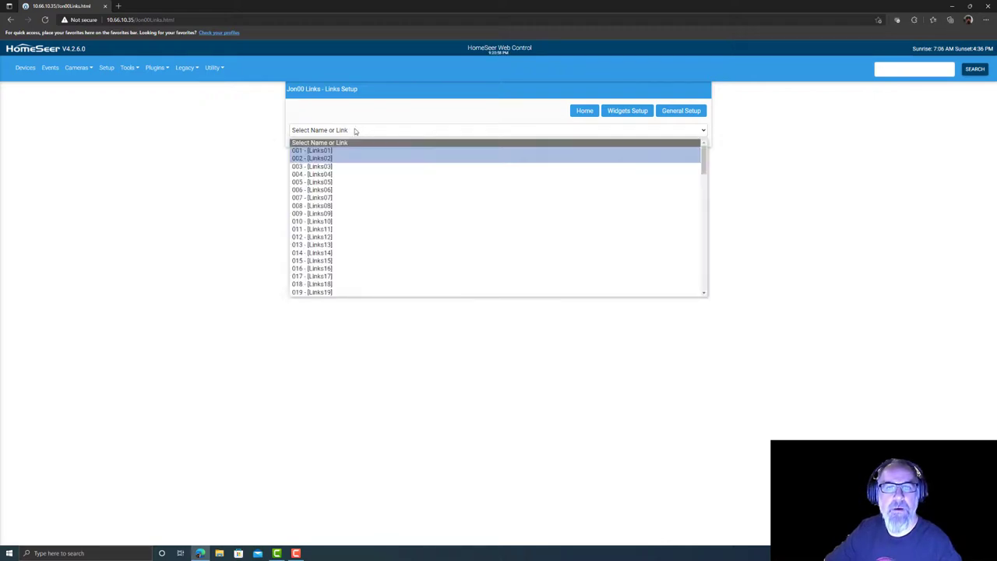
pyautogui.click(342, 150)
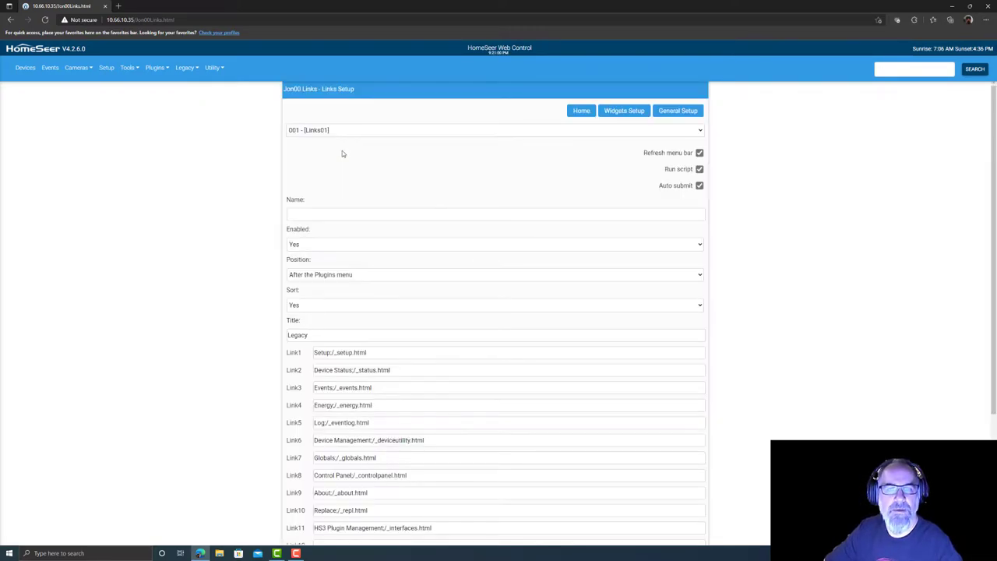
pyautogui.click(318, 246)
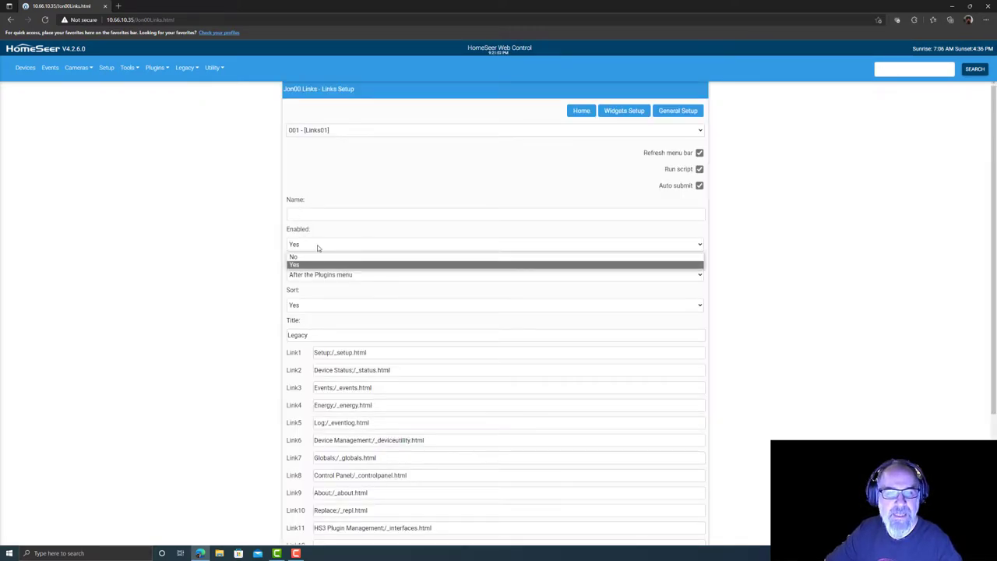
pyautogui.click(318, 247)
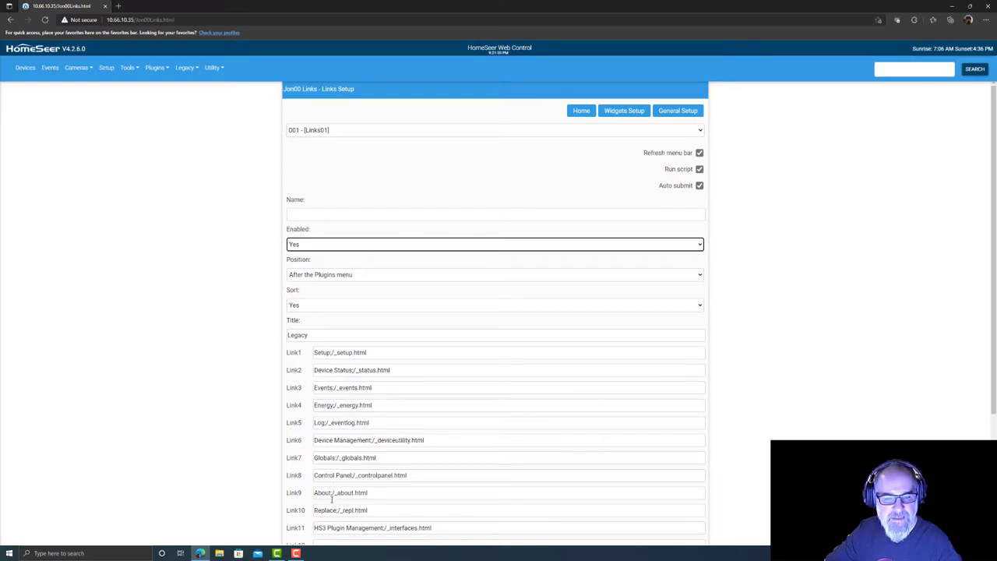
pyautogui.scroll(-2, 364, 507)
pyautogui.scroll(2, 363, 508)
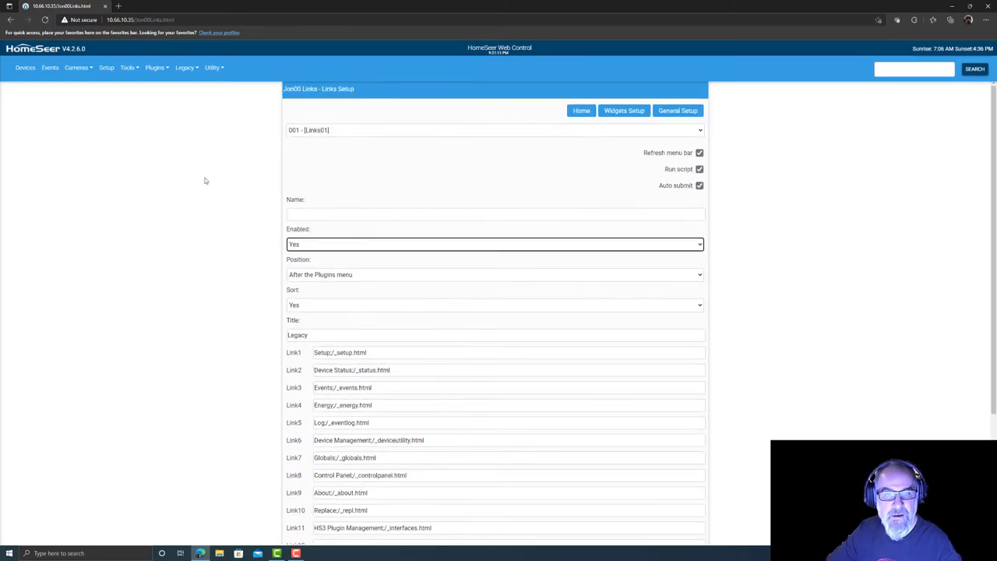
pyautogui.click(173, 200)
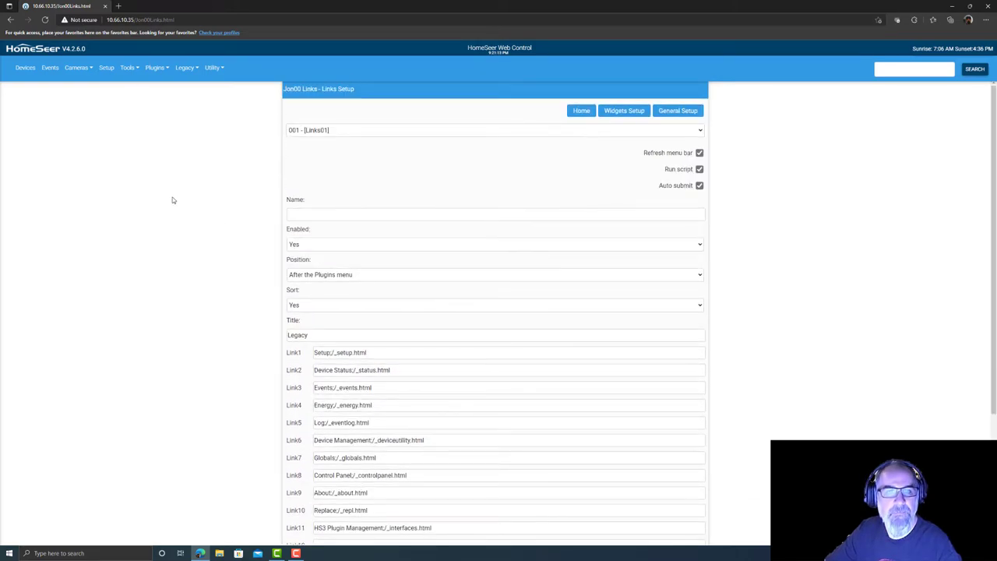
# Step: Open Legacy Device Management, show all devices, and filter to the Basement floor only
pyautogui.click(180, 68)
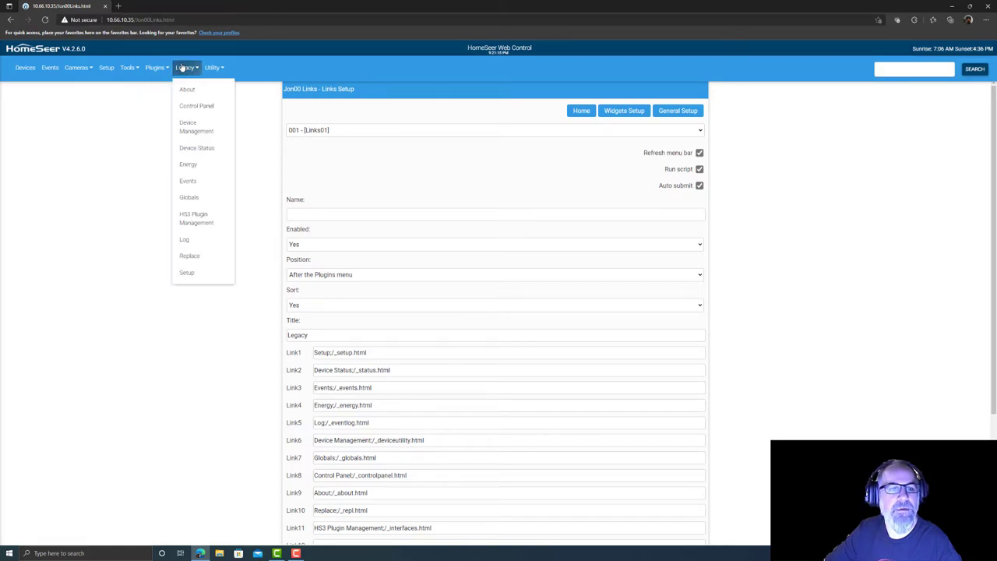
pyautogui.click(201, 127)
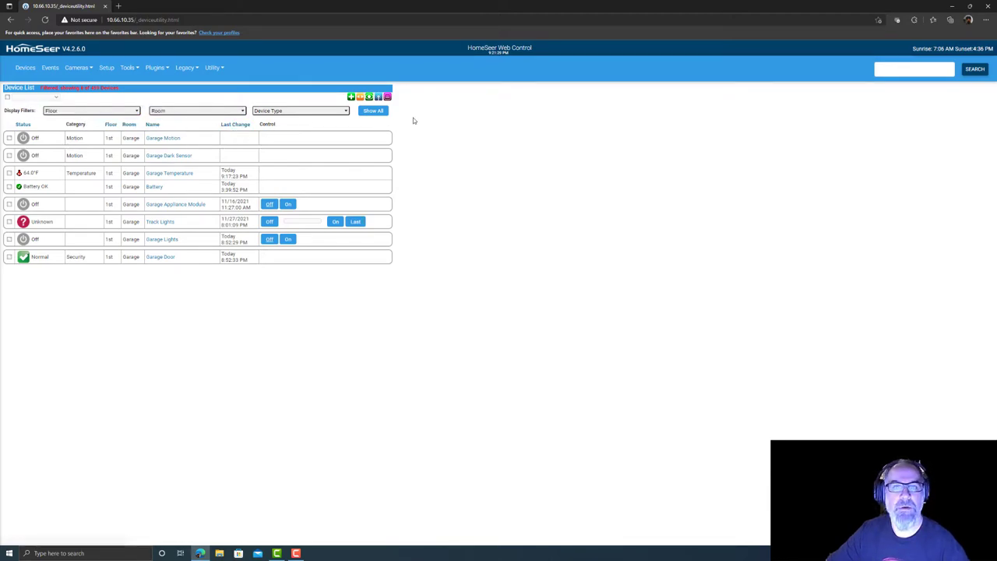
pyautogui.click(372, 112)
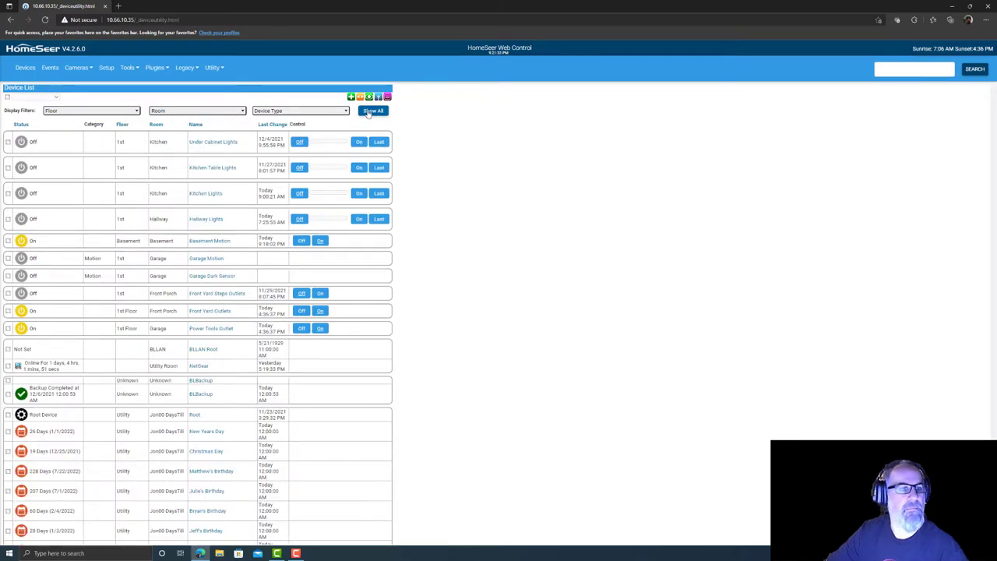
pyautogui.click(138, 112)
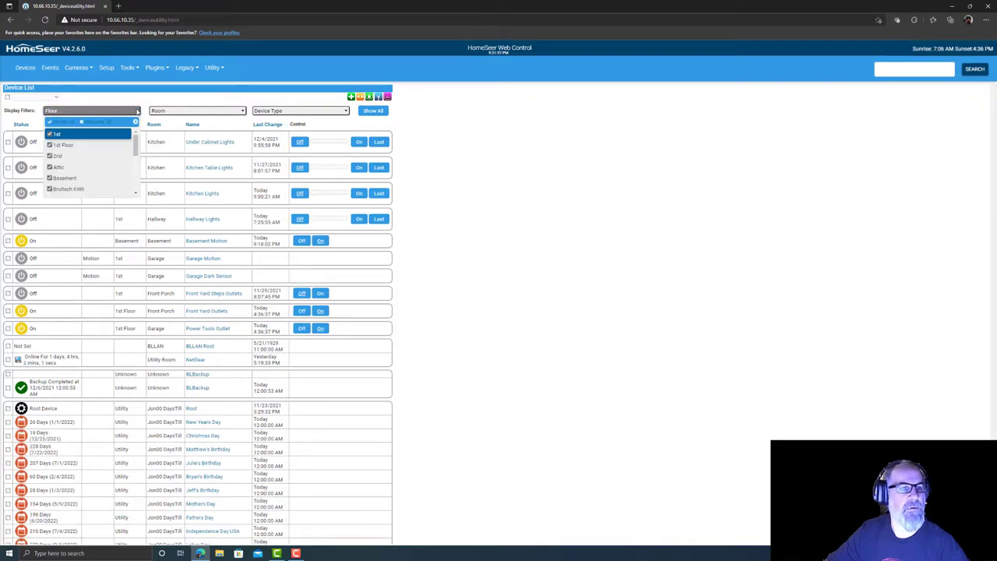
pyautogui.click(97, 124)
pyautogui.click(49, 179)
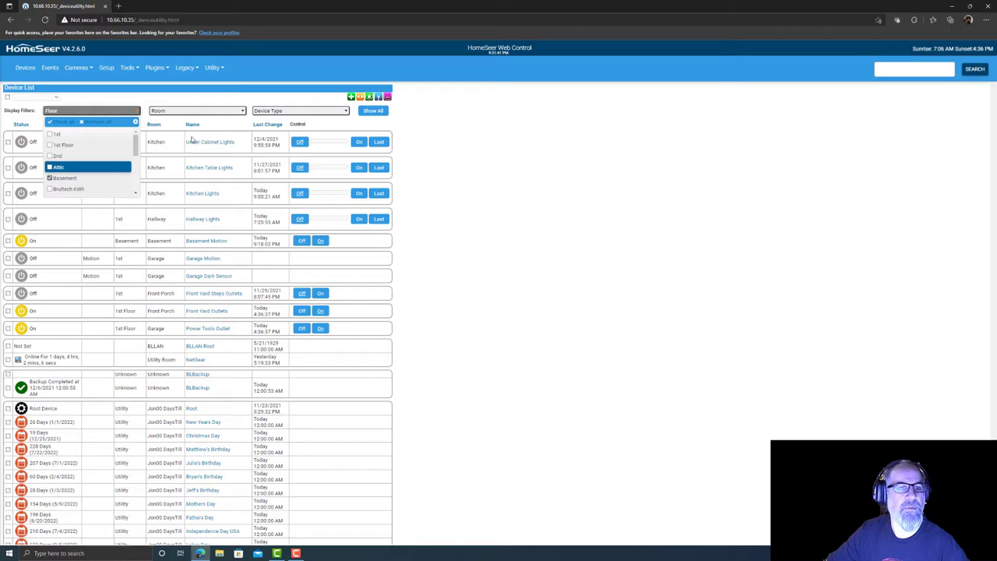
pyautogui.click(467, 185)
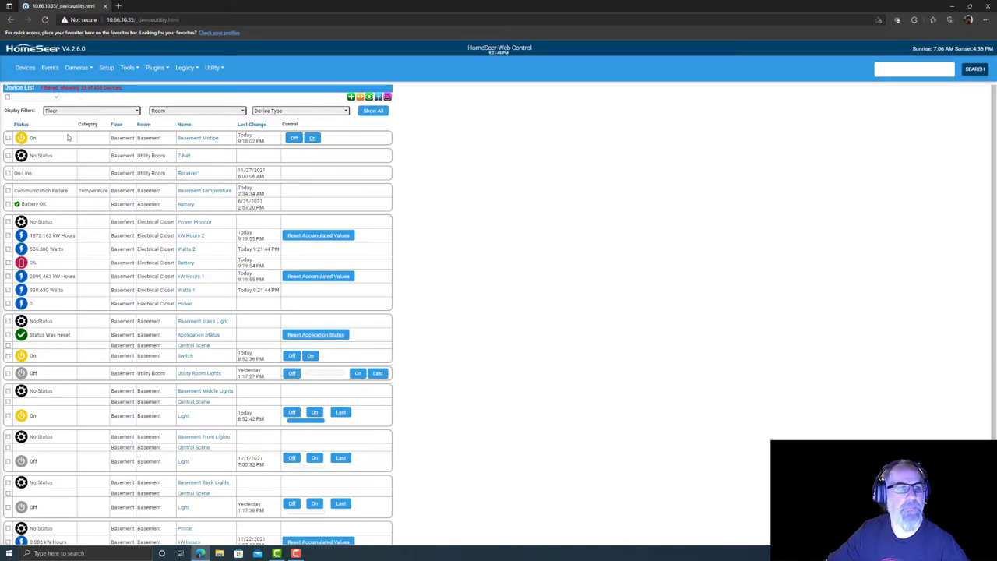
# Step: Delete the Basement Motion device and confirm with OK
pyautogui.click(198, 138)
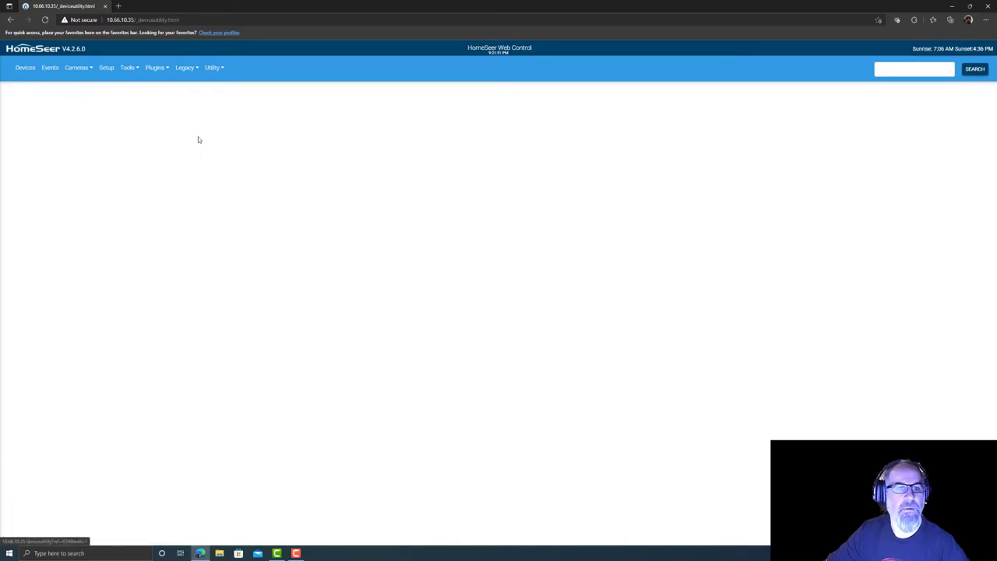
pyautogui.click(21, 297)
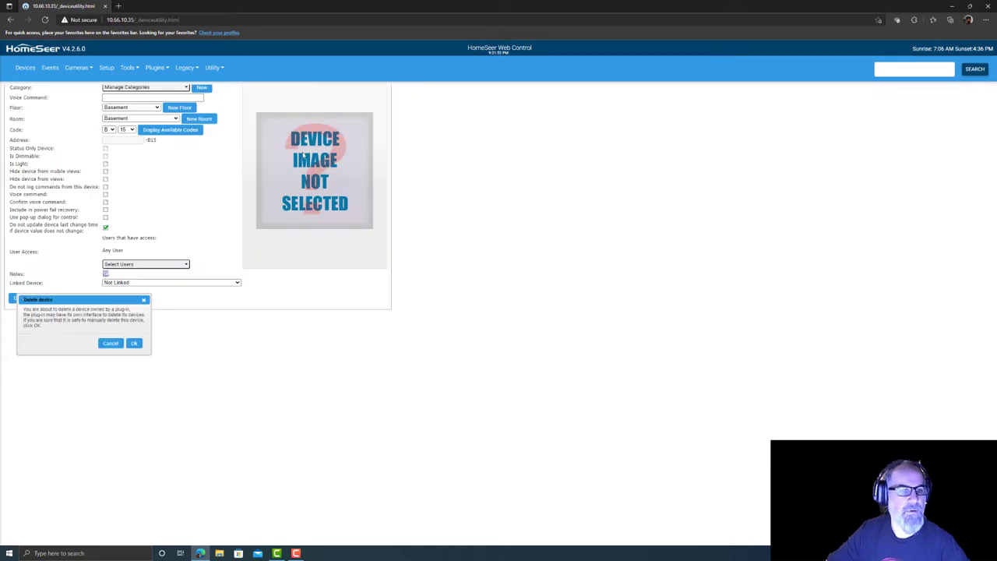
pyautogui.click(133, 343)
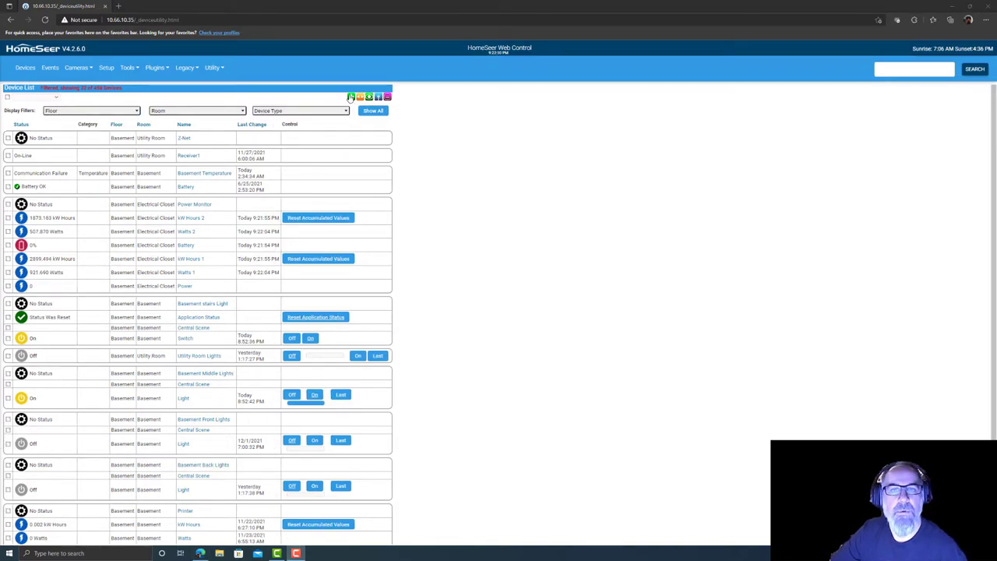
# Step: Try adding a new device and dismiss the category popup that appears
pyautogui.click(351, 96)
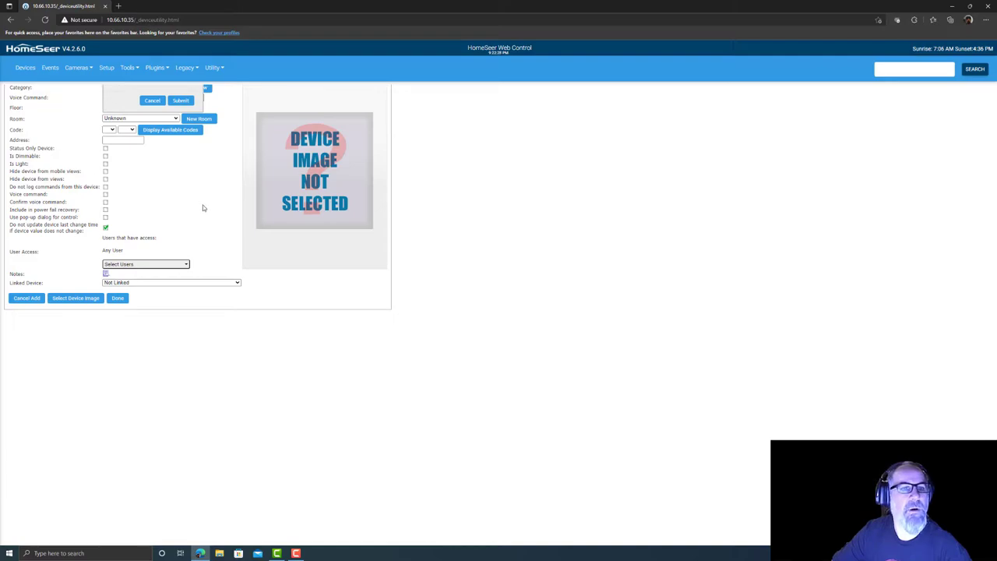
pyautogui.click(153, 102)
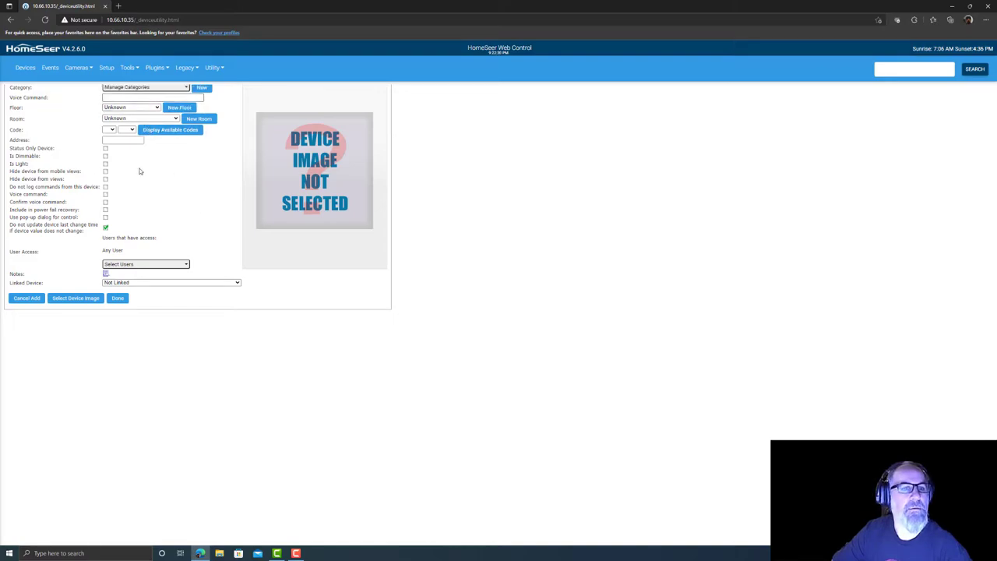
pyautogui.click(138, 89)
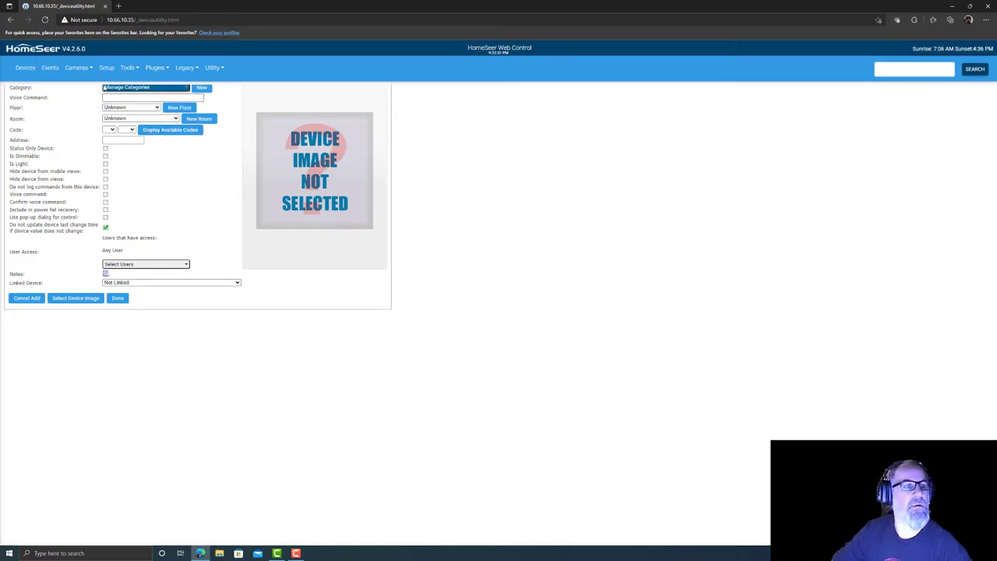
pyautogui.click(142, 160)
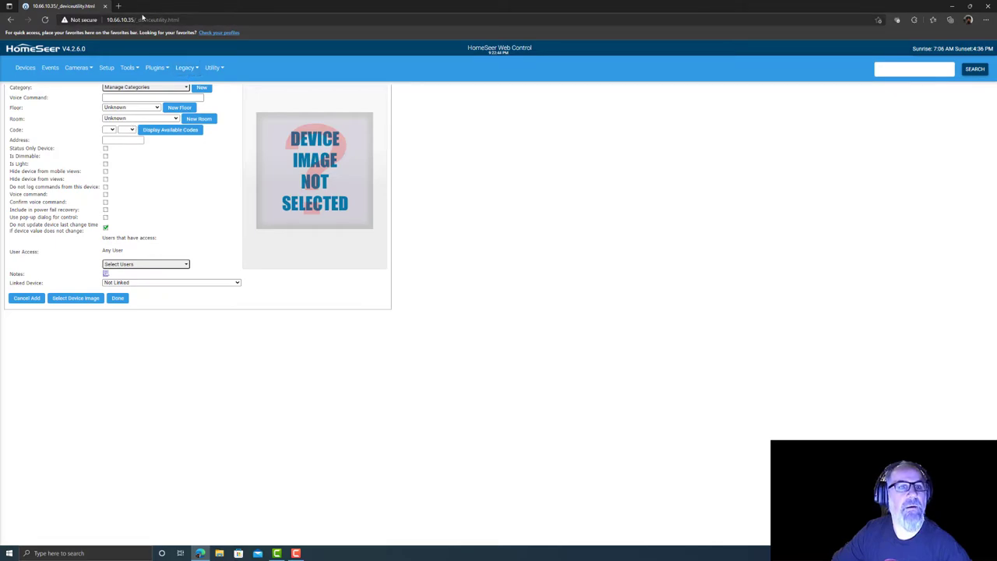
# Step: Reload the page, go to Legacy Device Management and start a new device again
pyautogui.click(138, 21)
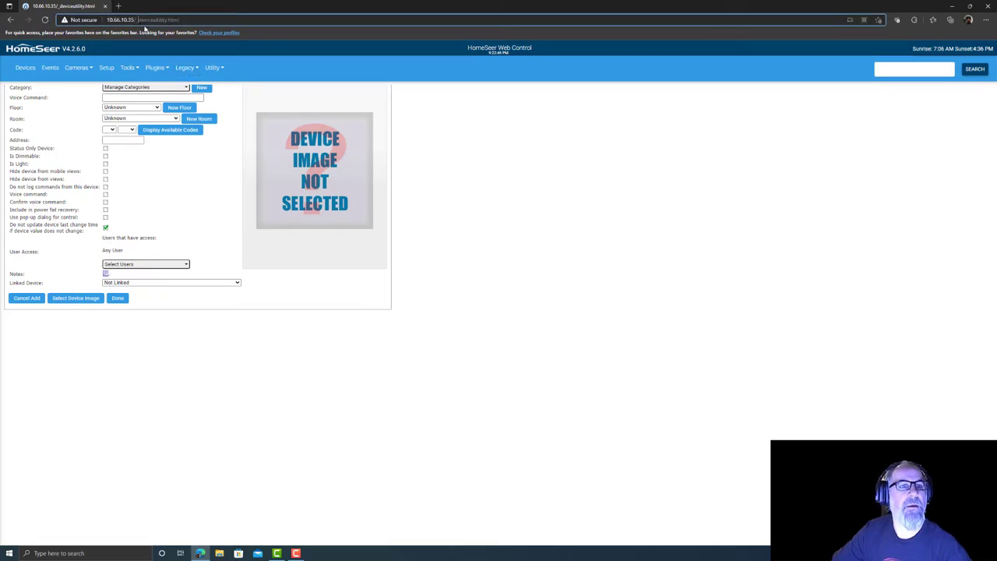
pyautogui.press('Return')
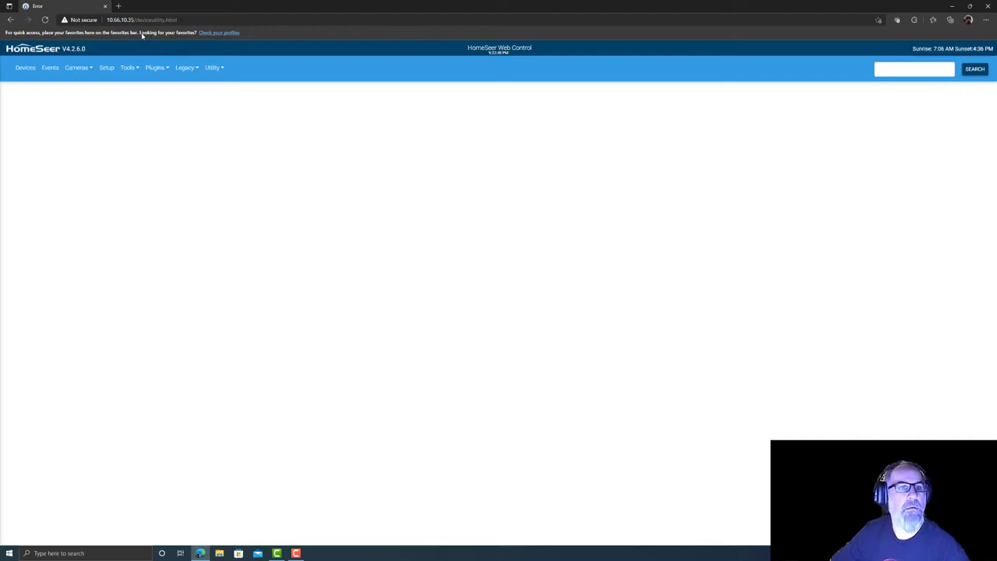
pyautogui.click(187, 70)
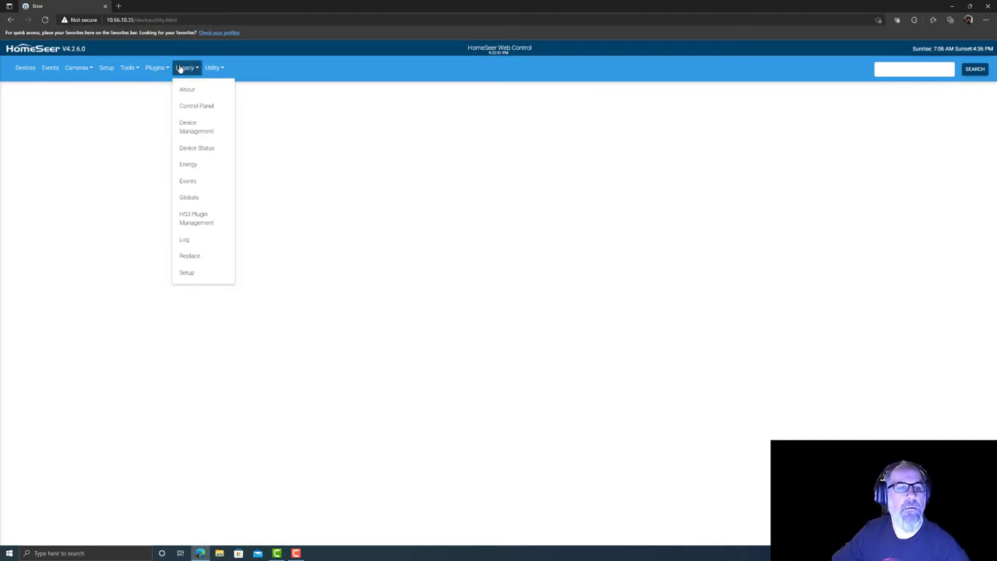
pyautogui.click(190, 124)
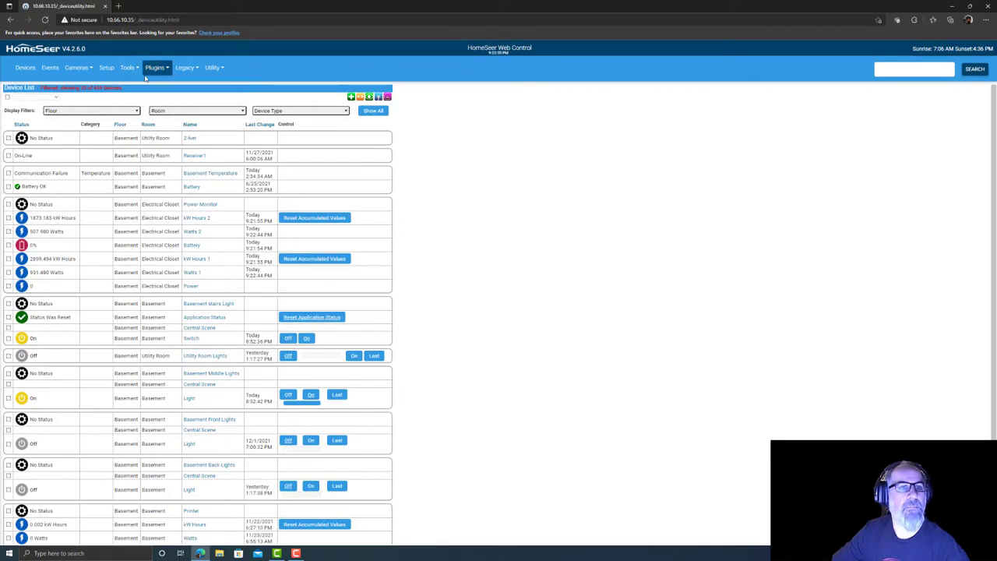
pyautogui.click(351, 96)
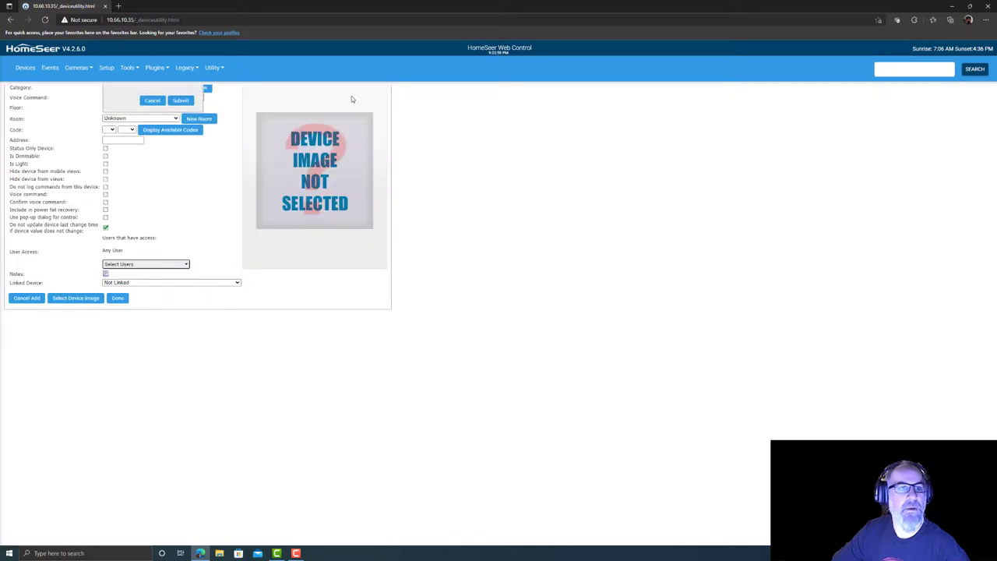
# Step: Set the 001 - [Links01] link set's Enabled option to No, then go back to the device page
pyautogui.click(152, 101)
pyautogui.click(214, 68)
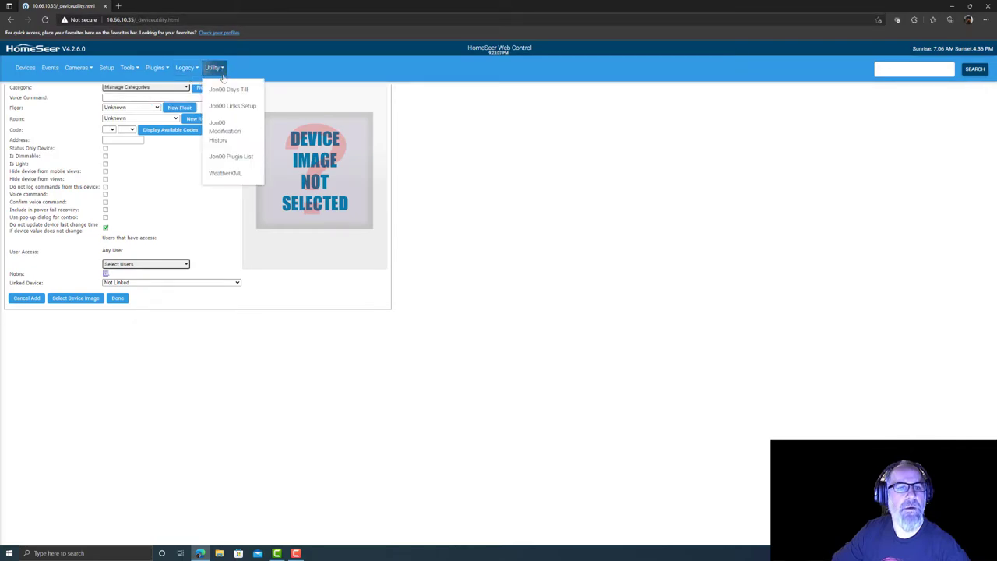
pyautogui.click(237, 108)
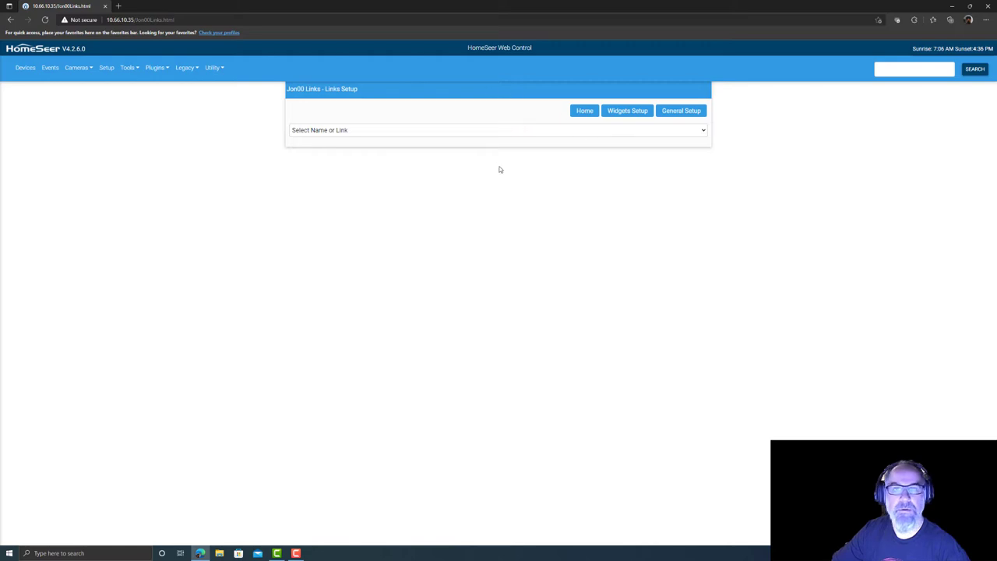
pyautogui.click(490, 130)
pyautogui.click(413, 154)
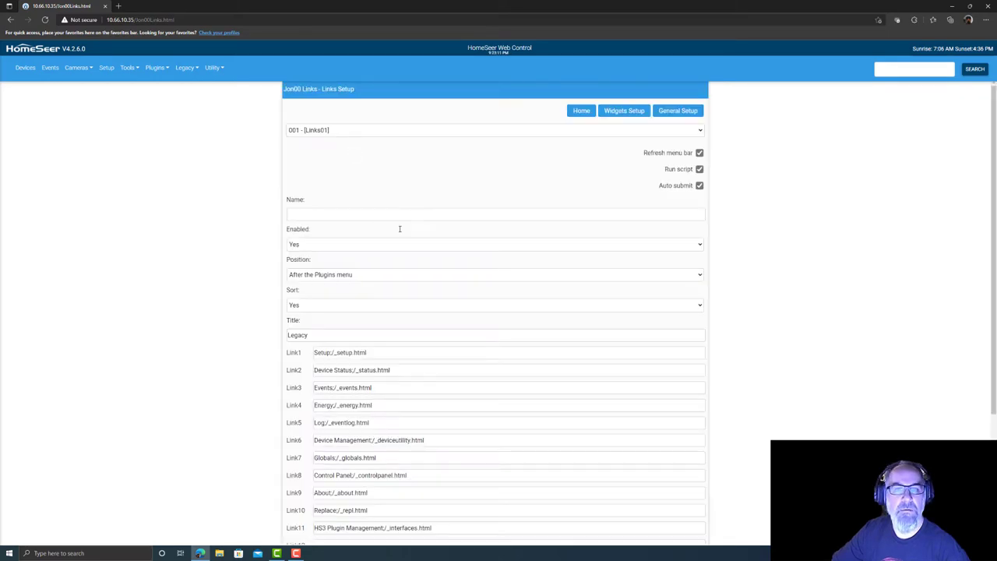
pyautogui.click(319, 245)
pyautogui.click(334, 263)
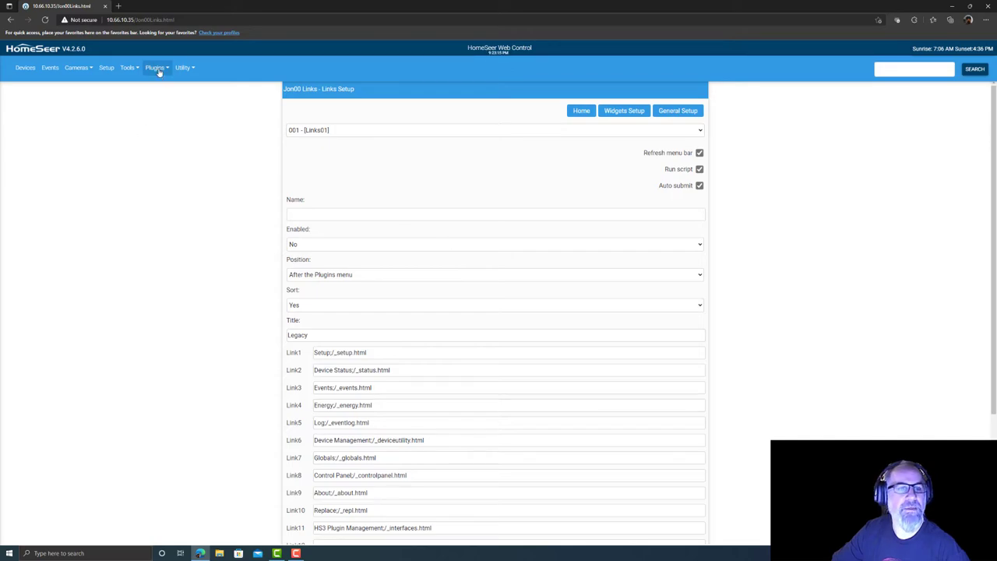
pyautogui.click(11, 20)
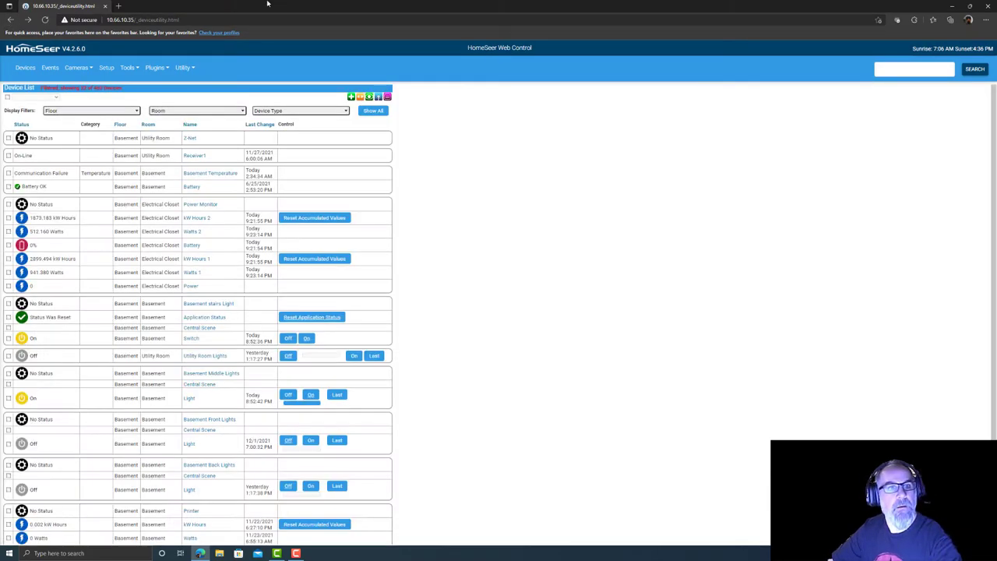
# Step: Open a blank add-device form from the Device List and toggle full screen on and off
pyautogui.click(352, 99)
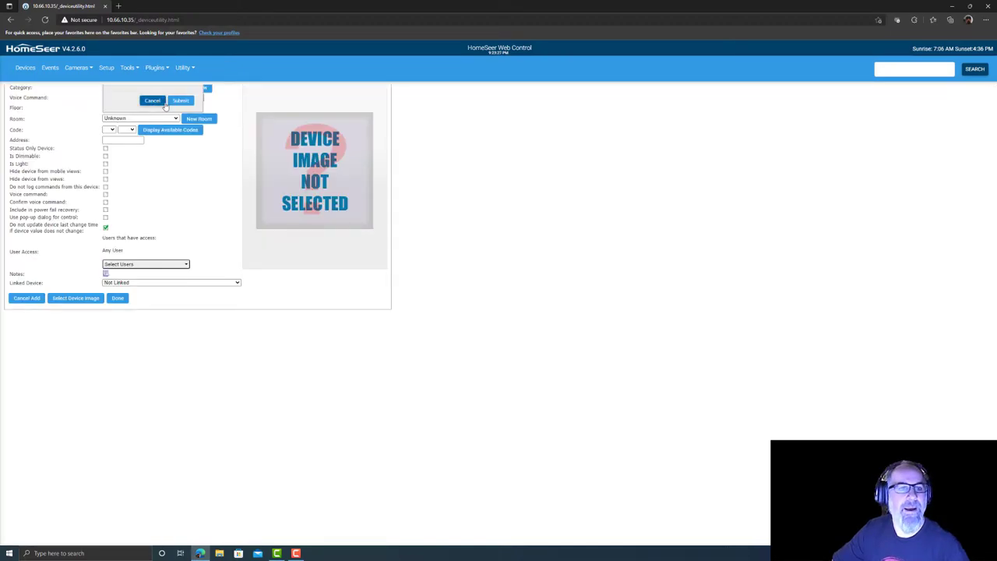
pyautogui.click(151, 100)
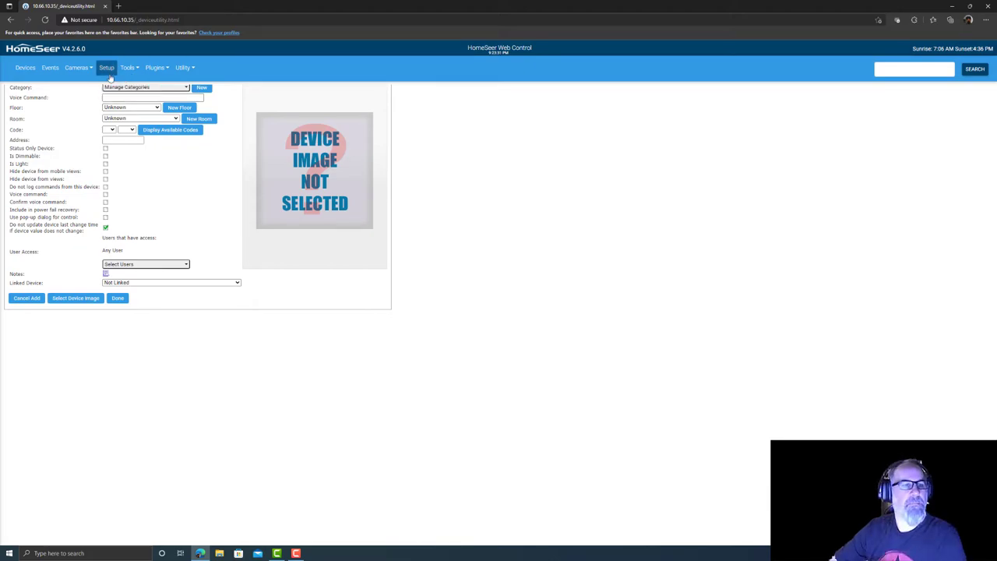
pyautogui.press('F11')
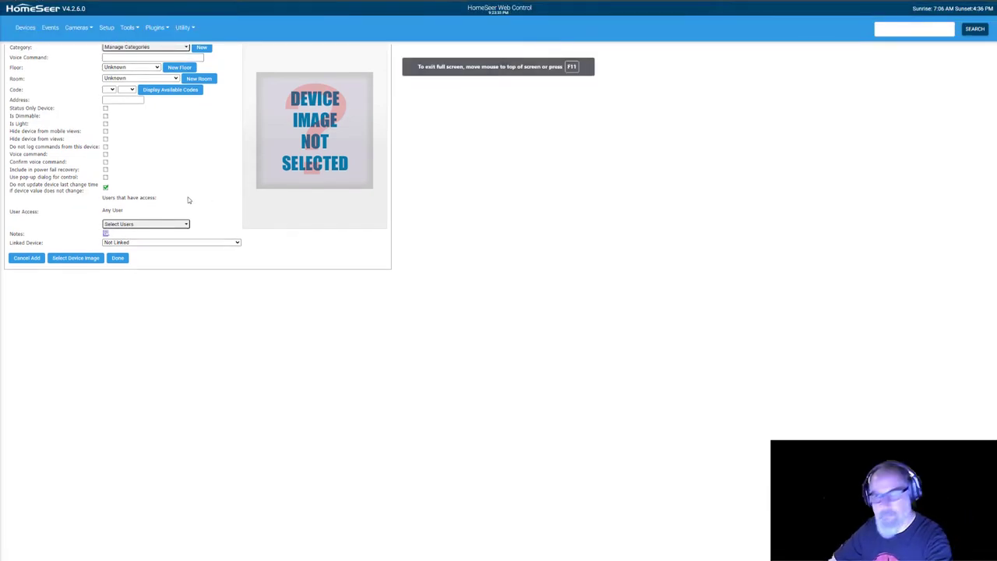
pyautogui.press('F11')
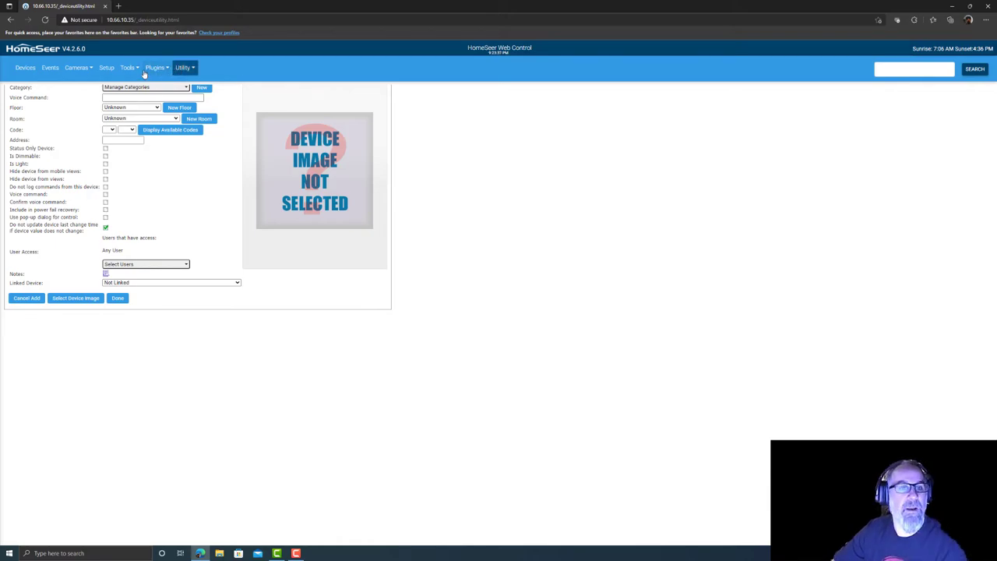
pyautogui.doubleClick(257, 9)
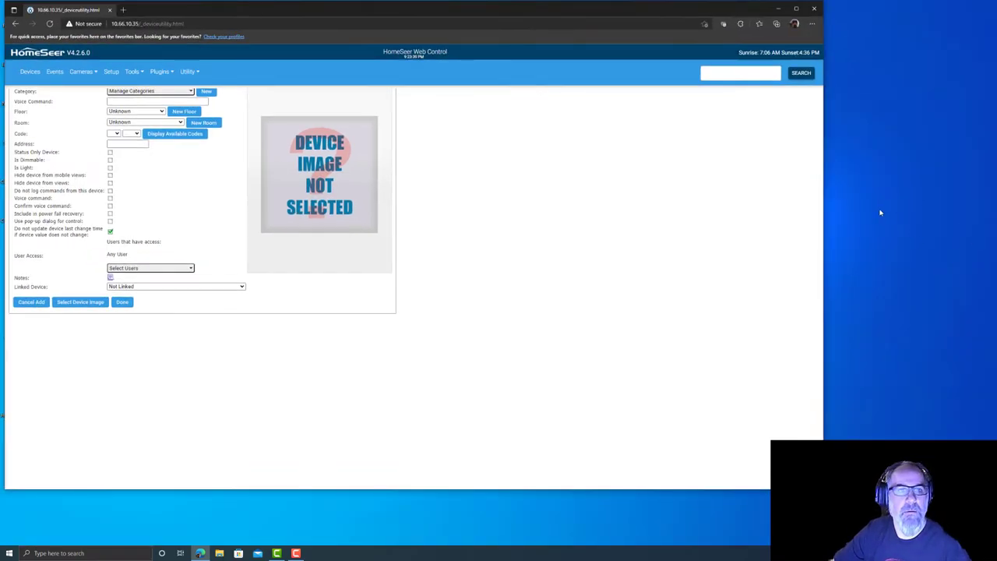
pyautogui.moveTo(823, 197); pyautogui.dragTo(229, 325)
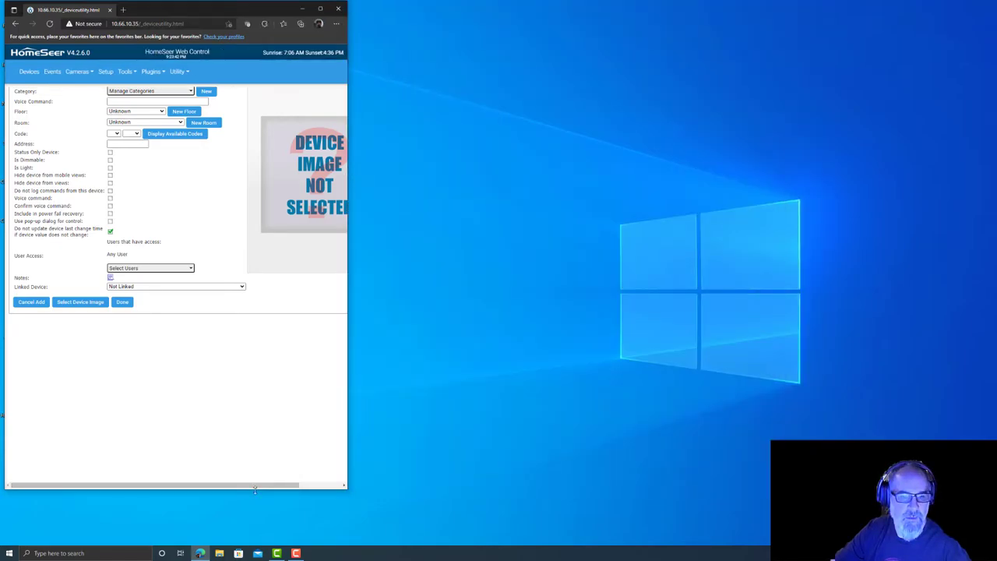
pyautogui.moveTo(256, 489); pyautogui.dragTo(272, 279)
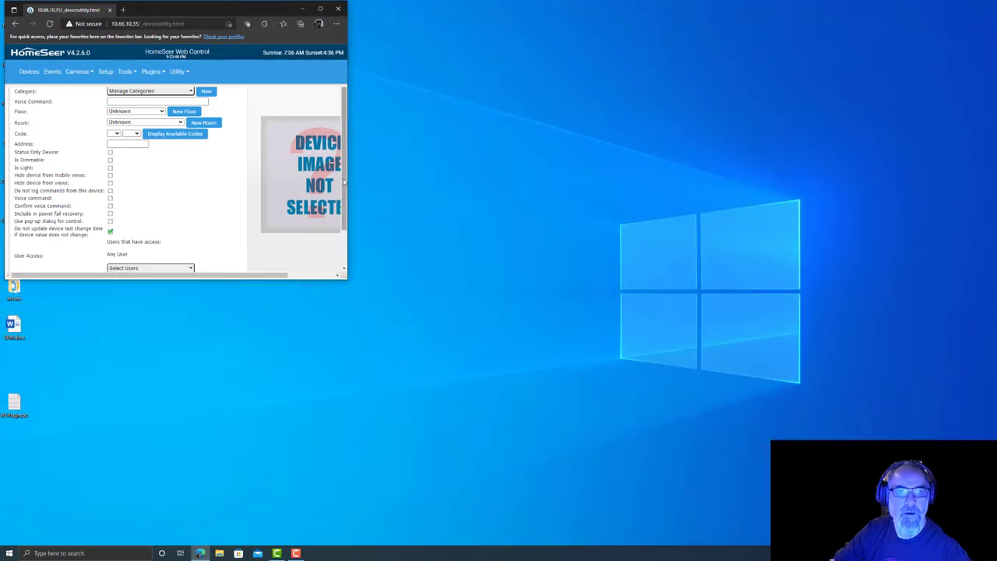
pyautogui.scroll(-2, 344, 181)
pyautogui.scroll(2, 343, 181)
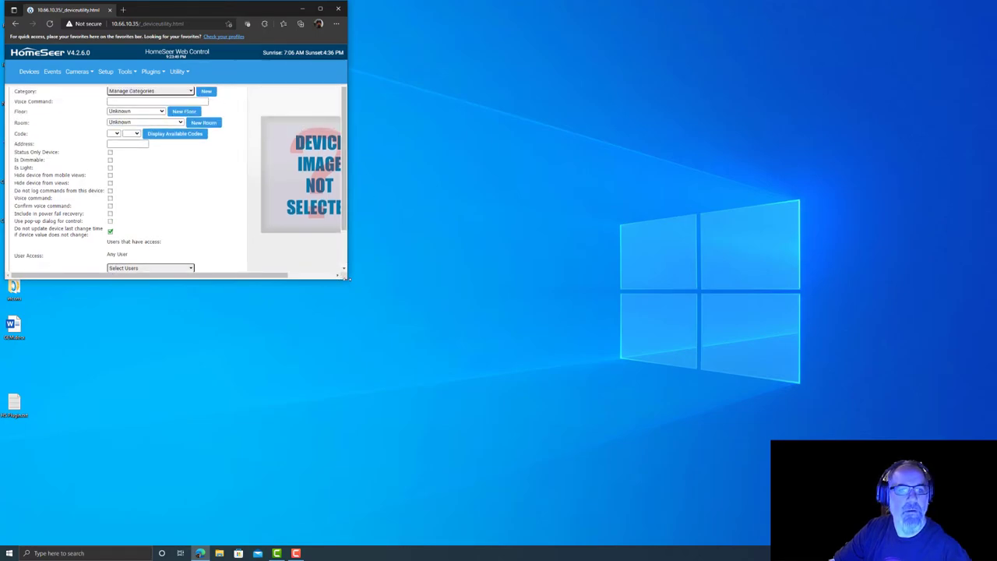
pyautogui.moveTo(348, 279); pyautogui.dragTo(796, 494)
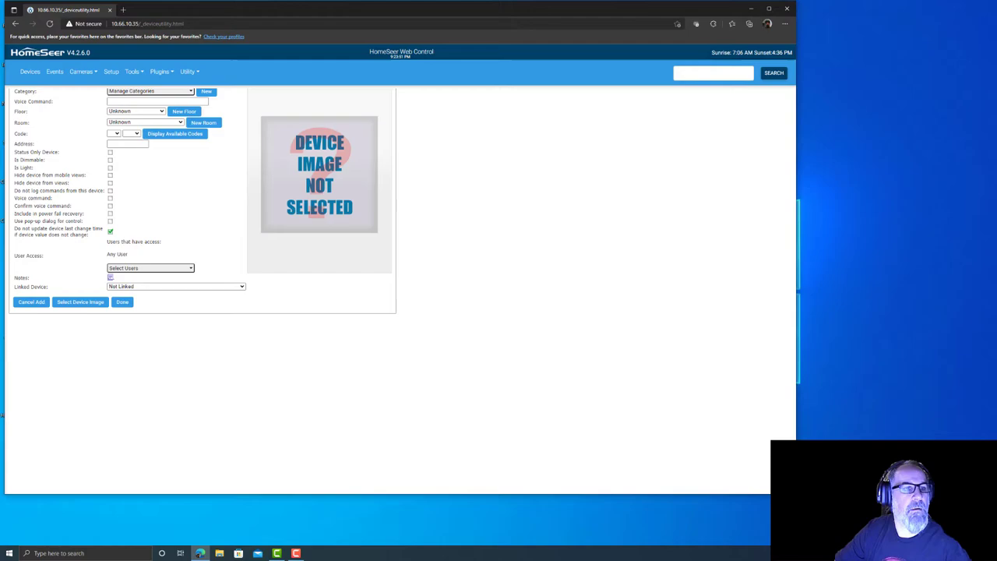
pyautogui.click(769, 9)
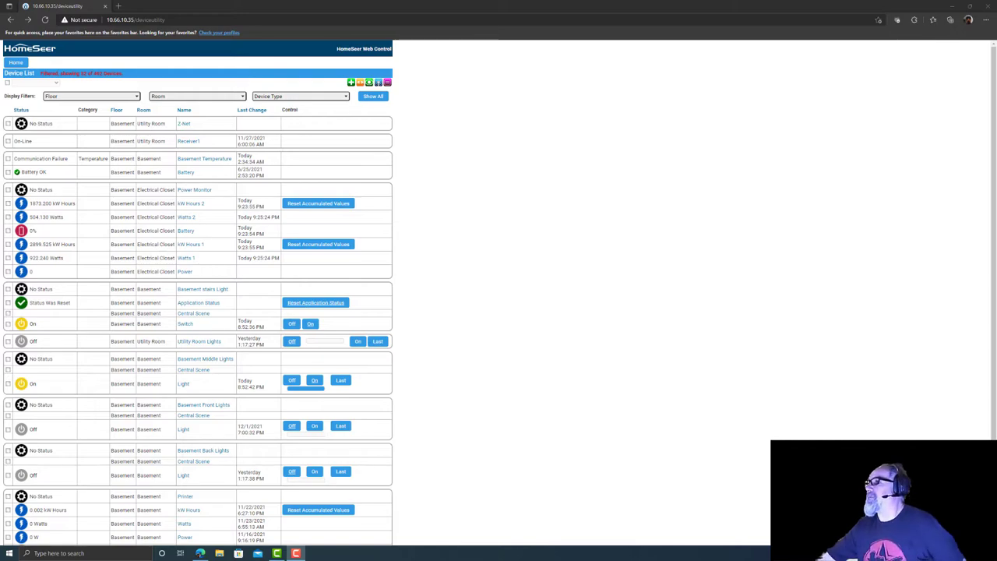
pyautogui.click(10, 20)
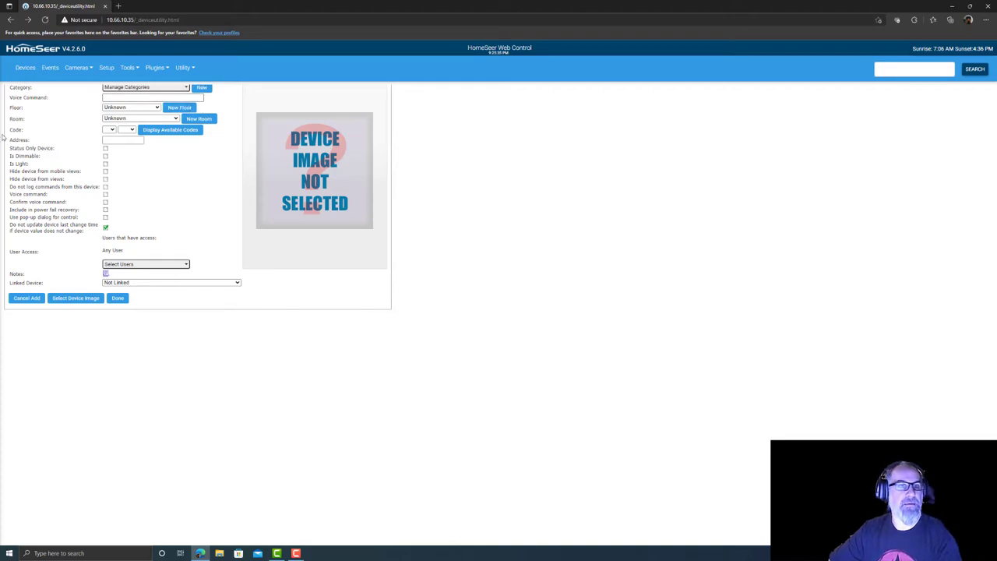
# Step: Load the 'deviceutility' page from the address bar to show the Basement device list
pyautogui.click(134, 20)
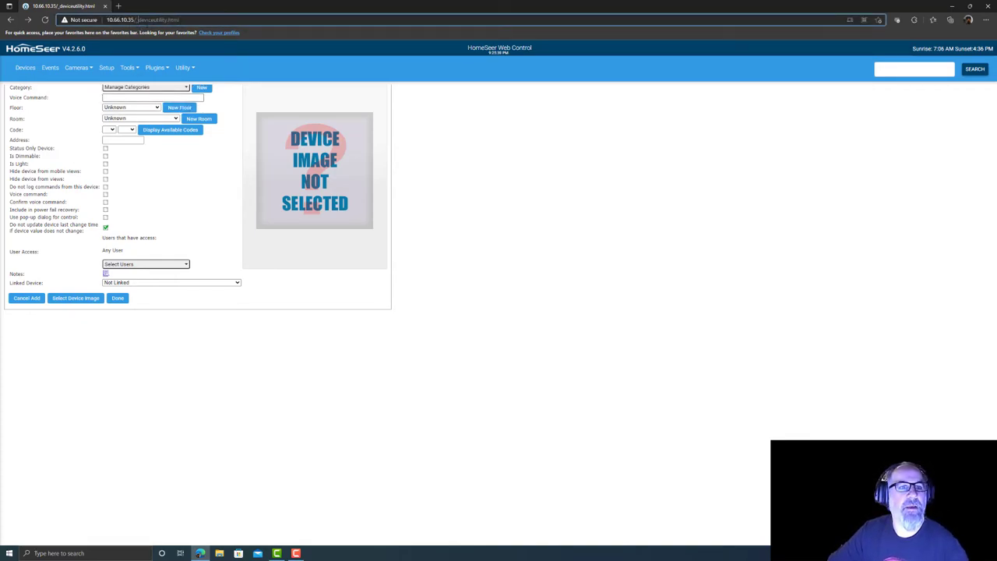
pyautogui.press('BackSpace')
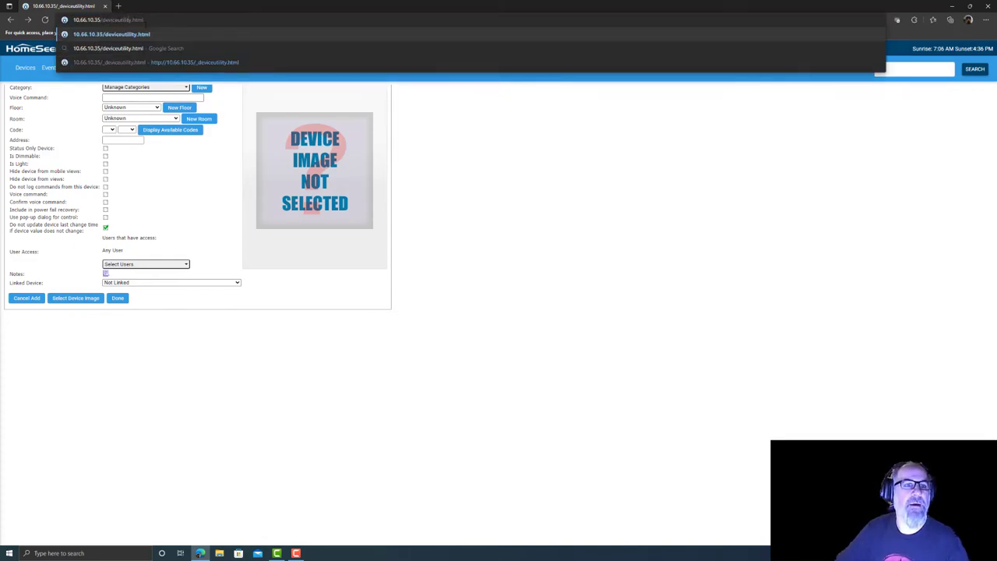
pyautogui.write('deviceutility')
pyautogui.press('Return')
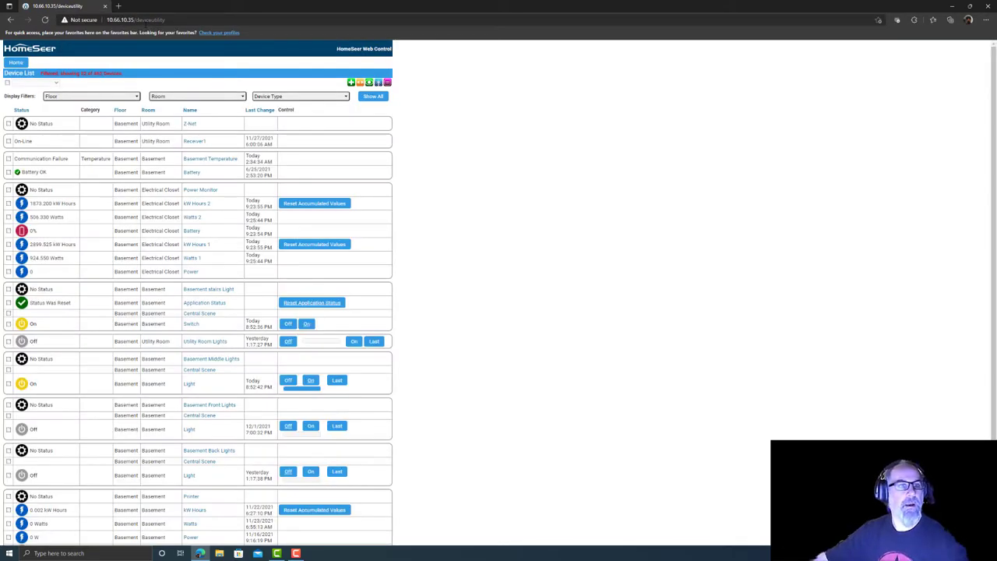
# Step: Add a new device named 'Basement Motion' in the Motion category
pyautogui.click(351, 83)
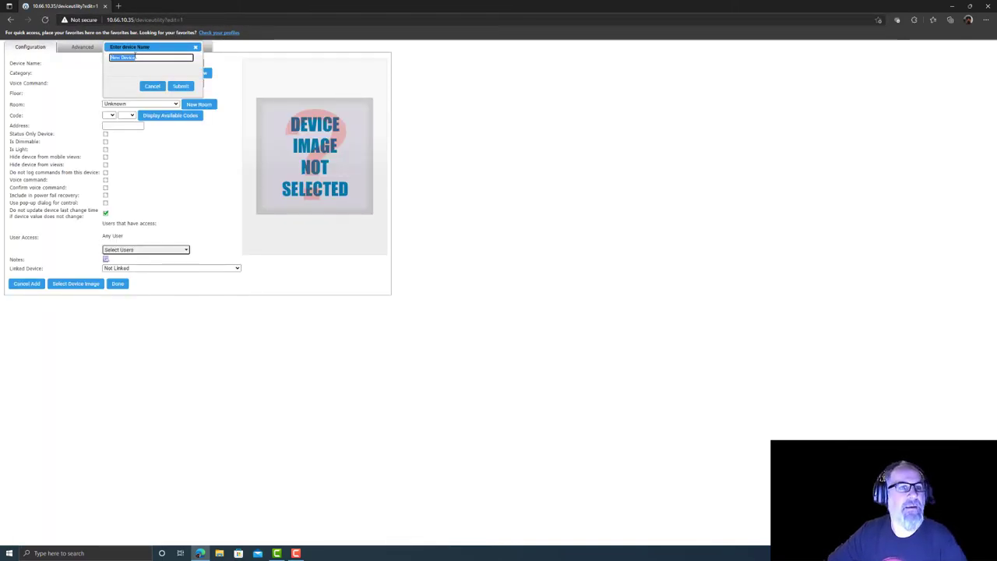
pyautogui.write('Base')
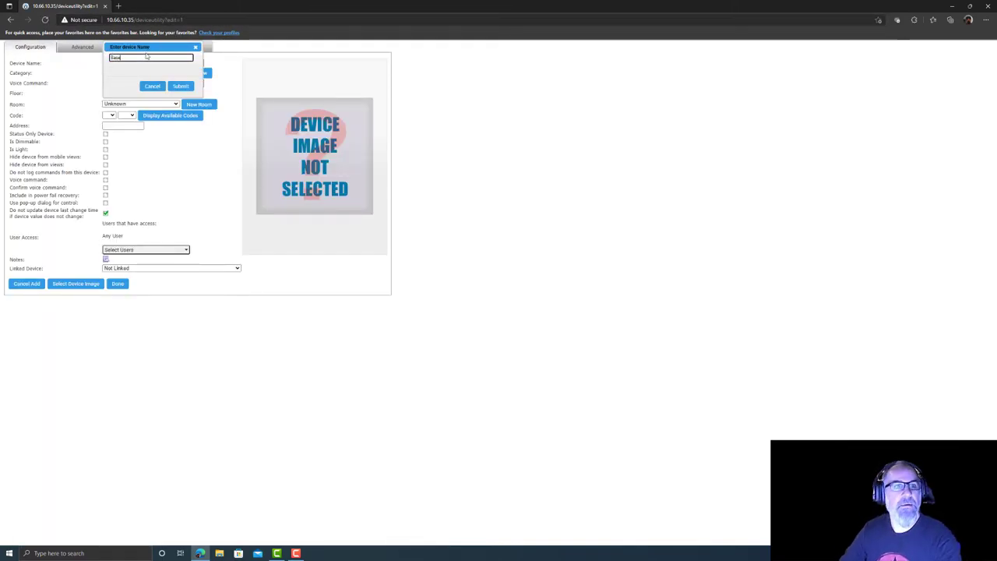
pyautogui.write('ment Motion')
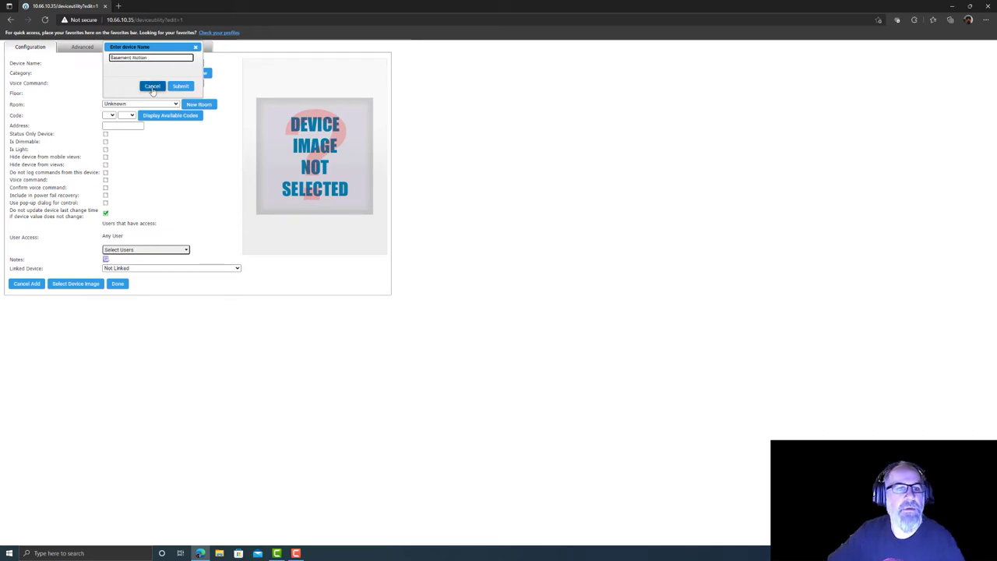
pyautogui.click(179, 86)
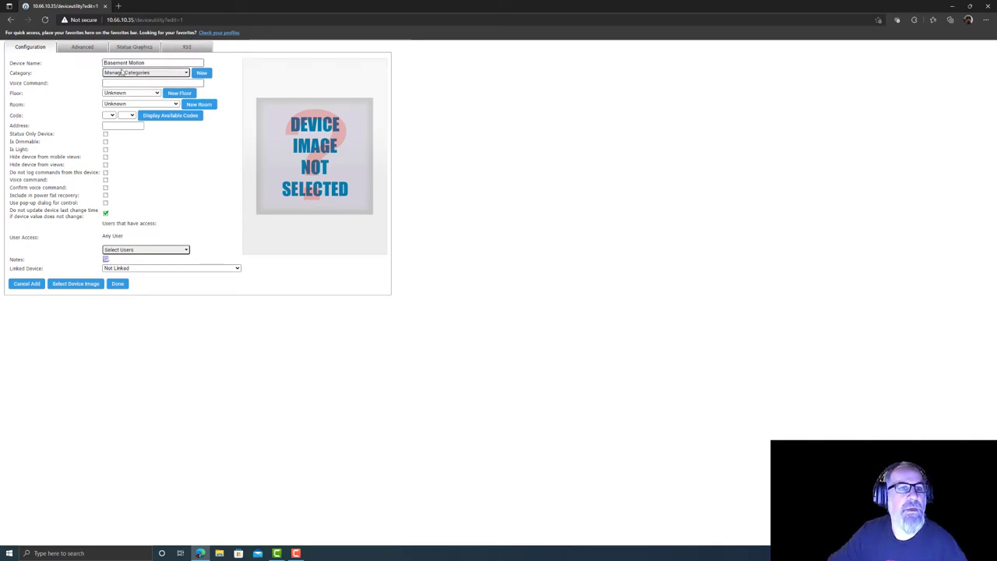
pyautogui.click(123, 73)
pyautogui.click(144, 73)
pyautogui.scroll(-3, 147, 114)
pyautogui.scroll(-2, 146, 114)
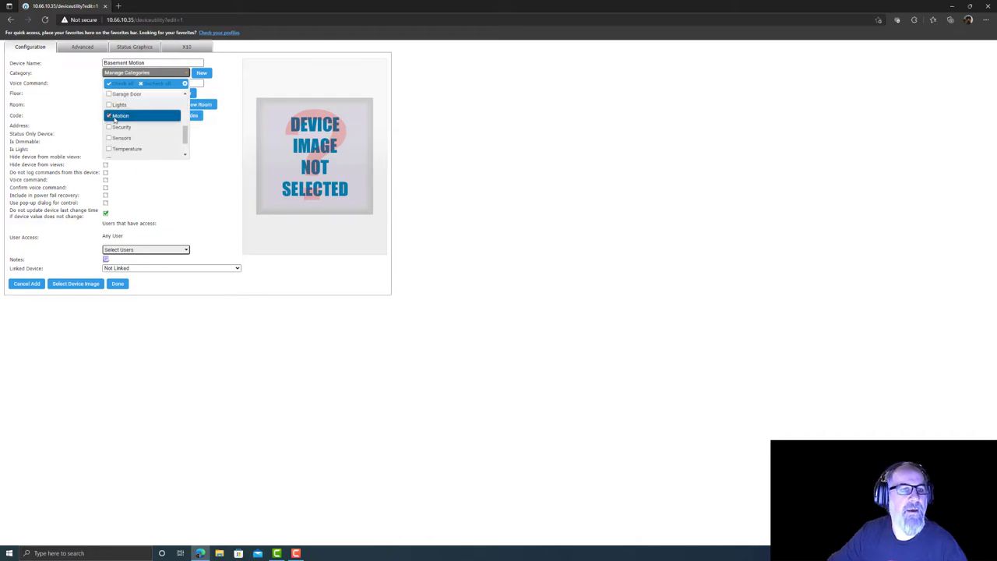
pyautogui.click(116, 119)
pyautogui.click(207, 182)
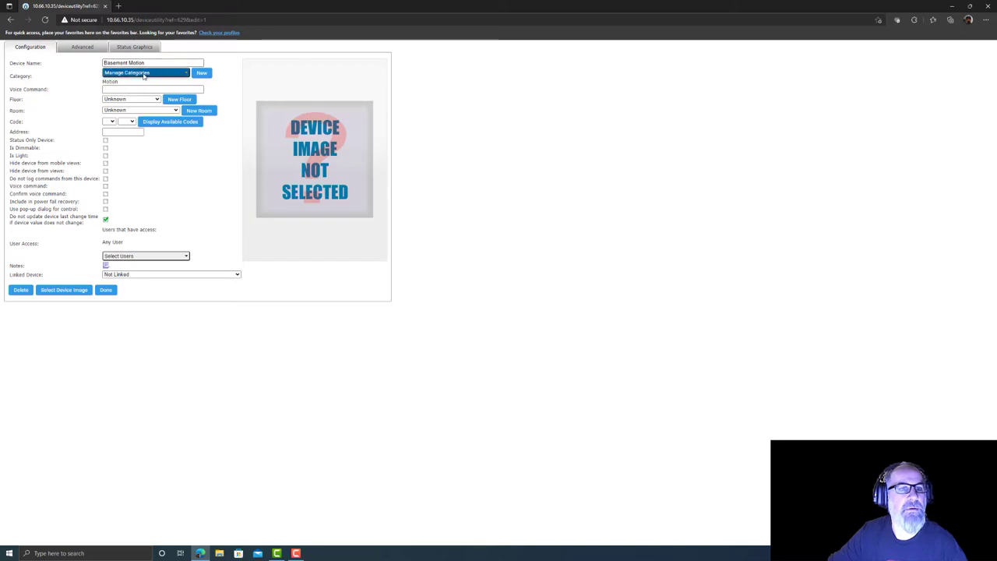
# Step: Set the new device's floor and room both to Basement
pyautogui.click(130, 99)
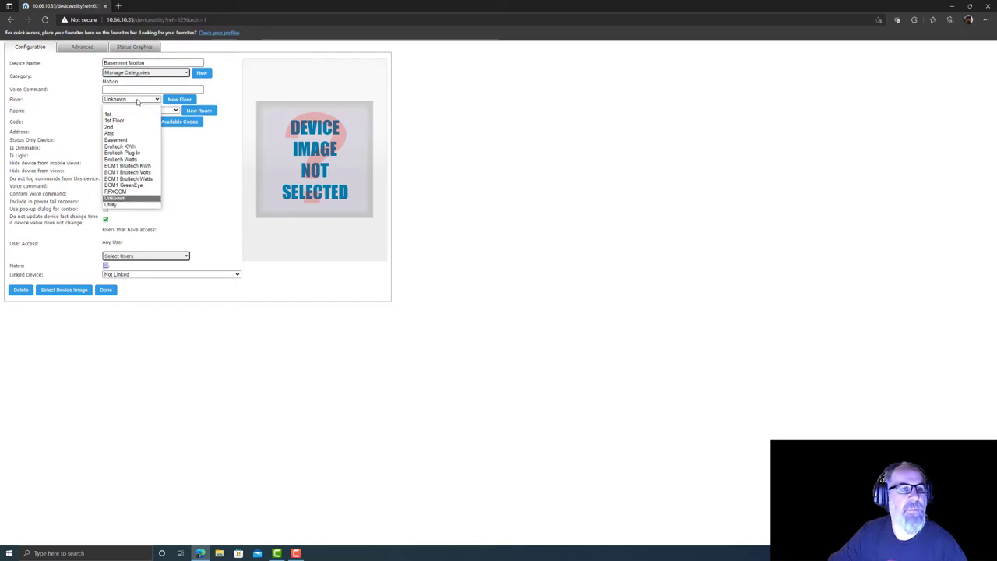
pyautogui.click(129, 142)
pyautogui.click(155, 111)
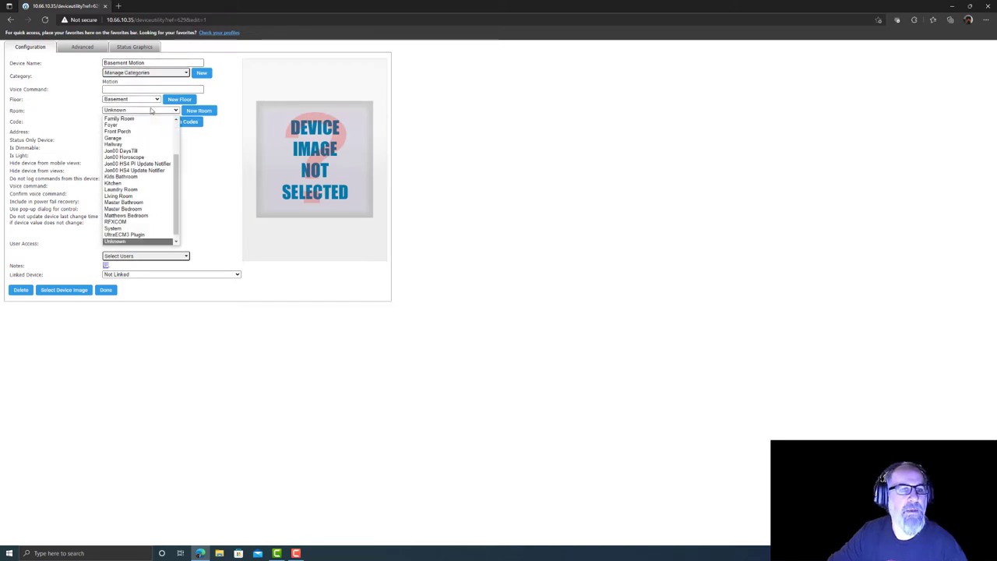
pyautogui.scroll(-1, 132, 132)
pyautogui.scroll(2, 132, 131)
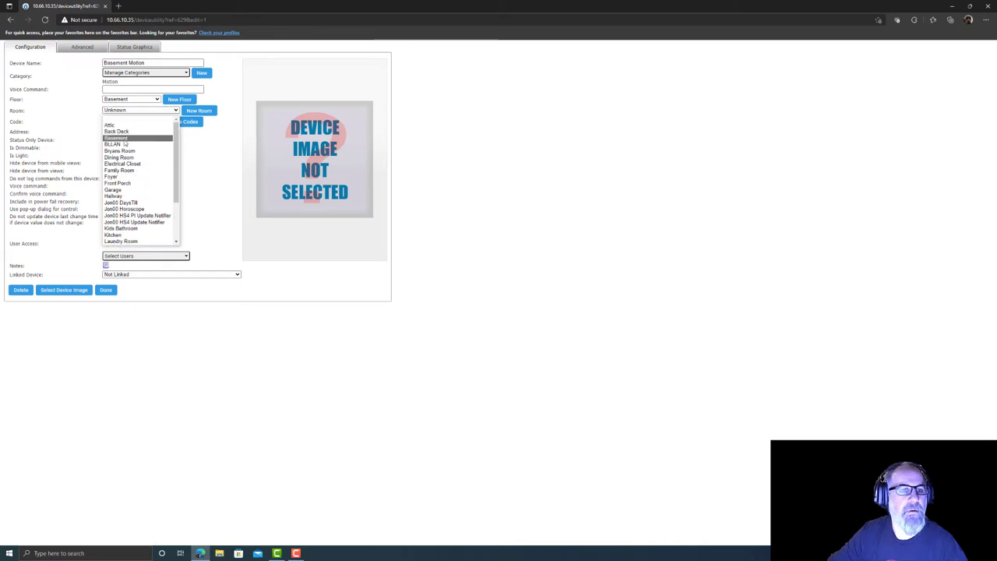
pyautogui.click(125, 142)
# Step: Give Basement Motion the X10 code house B, unit 15
pyautogui.click(110, 121)
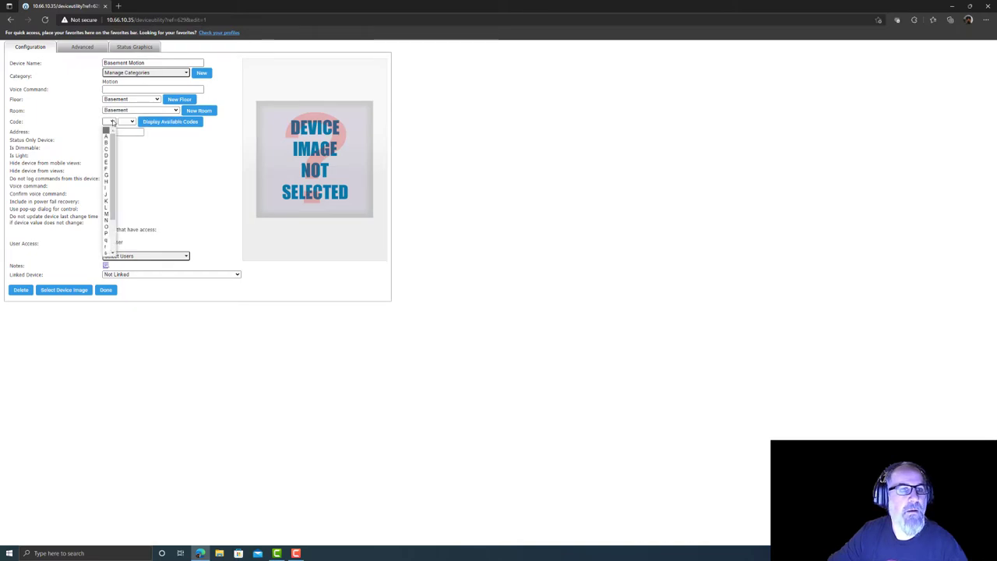
pyautogui.click(176, 145)
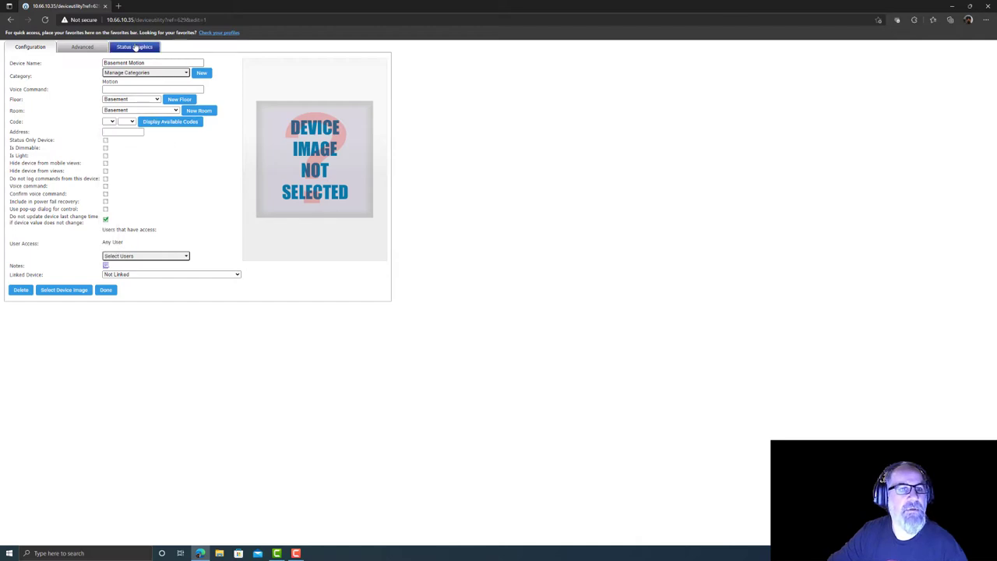
pyautogui.click(112, 122)
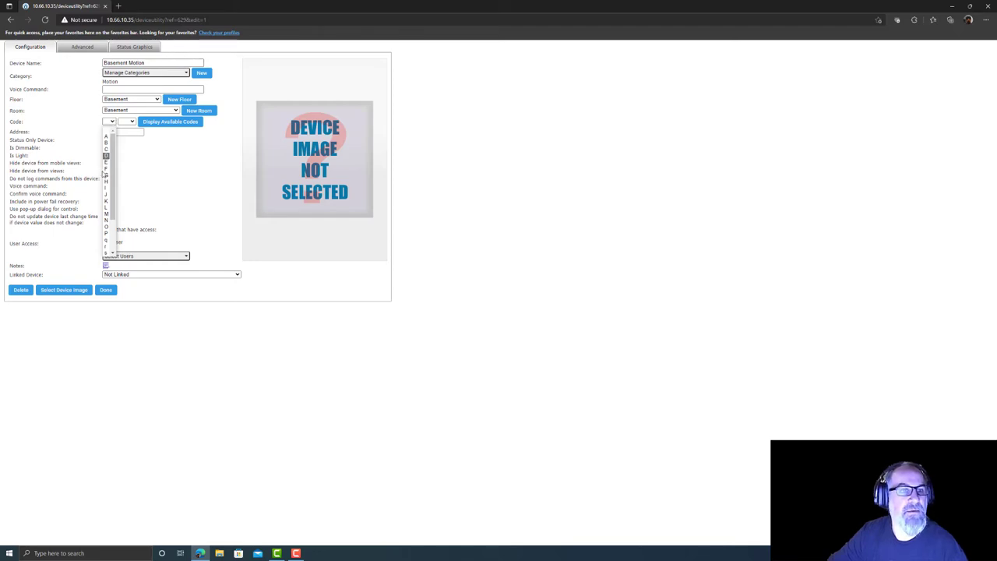
pyautogui.scroll(-1, 113, 217)
pyautogui.moveTo(114, 220); pyautogui.dragTo(118, 209)
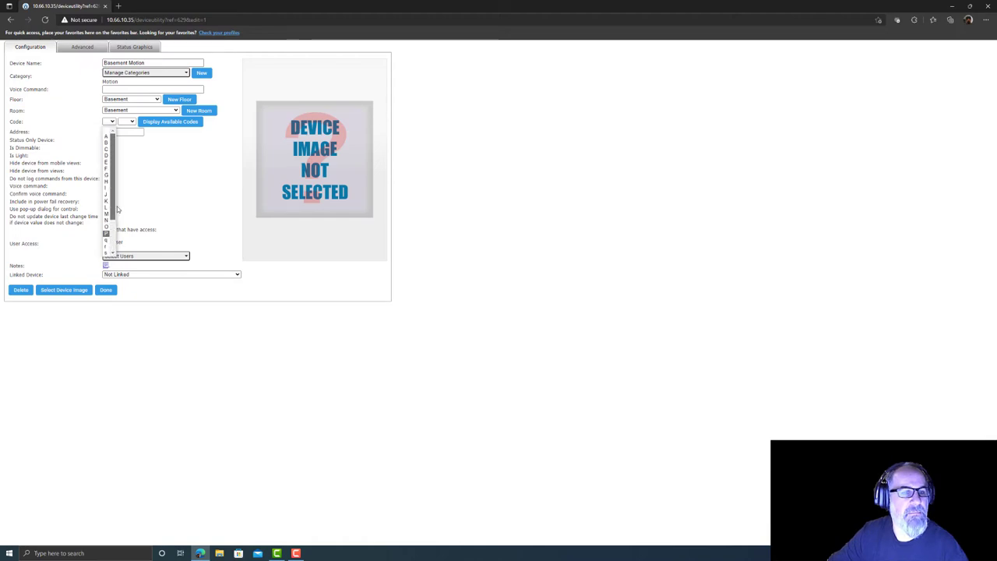
pyautogui.click(106, 142)
pyautogui.click(133, 122)
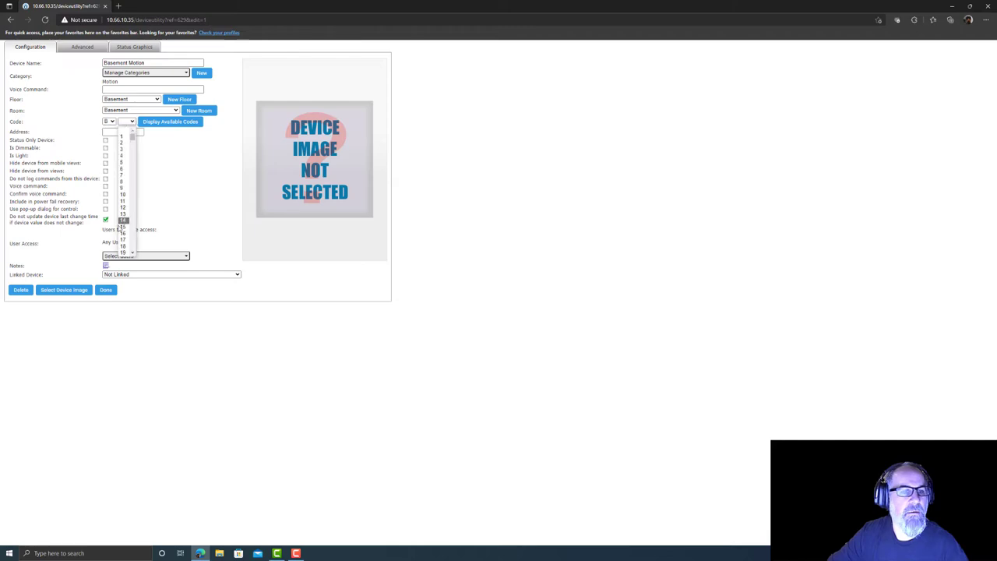
pyautogui.click(123, 227)
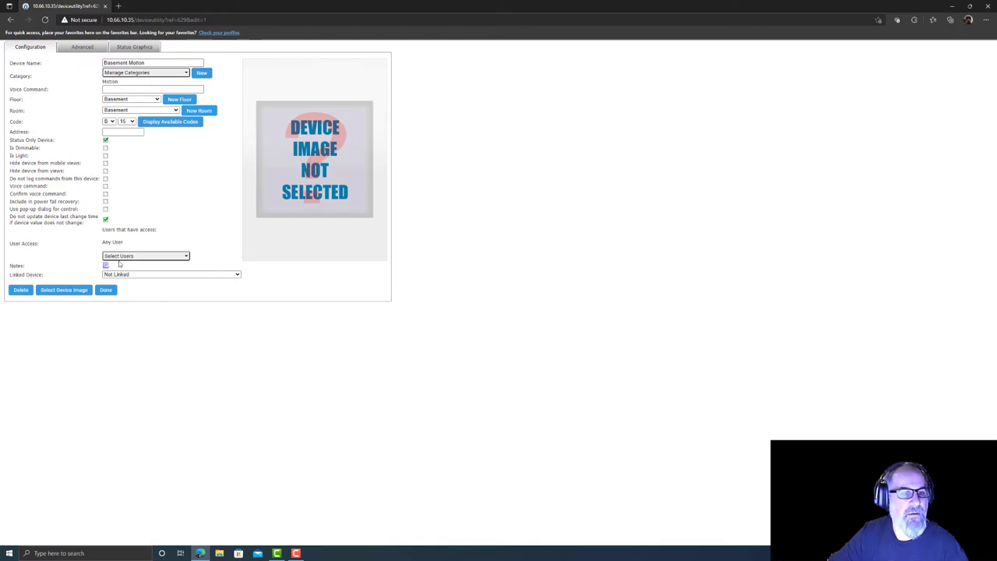
# Step: Review the Advanced and Status Graphics tabs, then save Basement Motion with Done
pyautogui.click(81, 48)
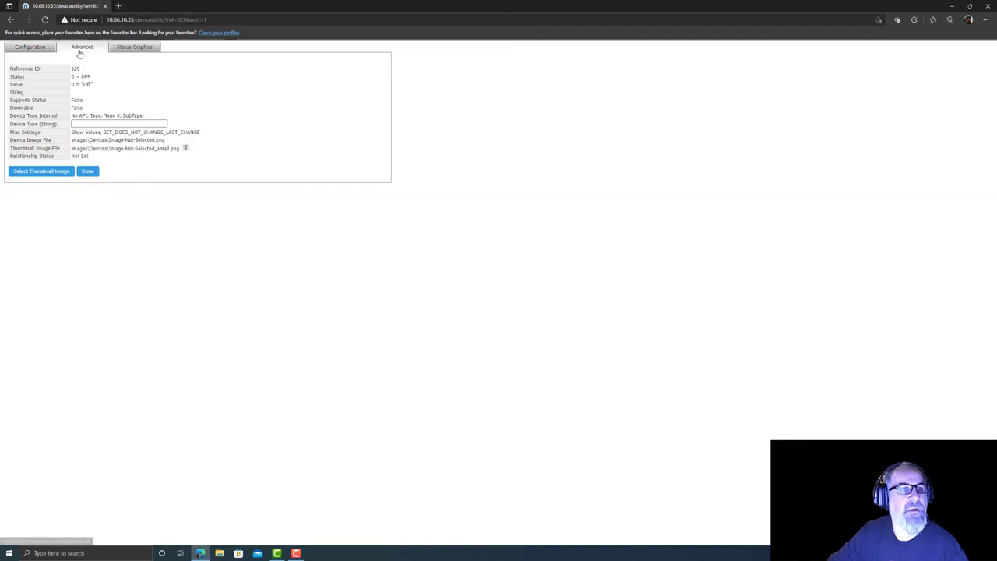
pyautogui.click(139, 48)
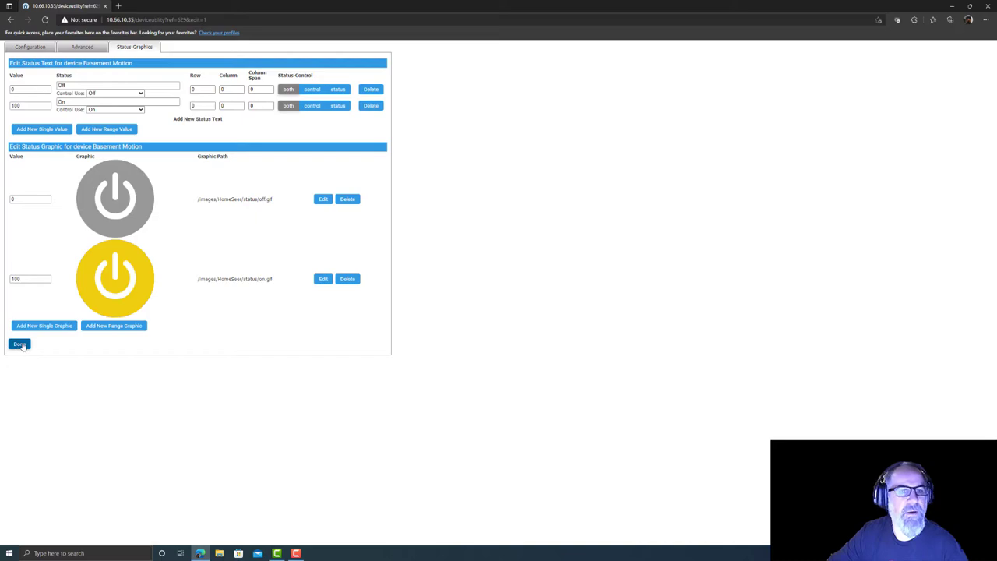
pyautogui.click(30, 47)
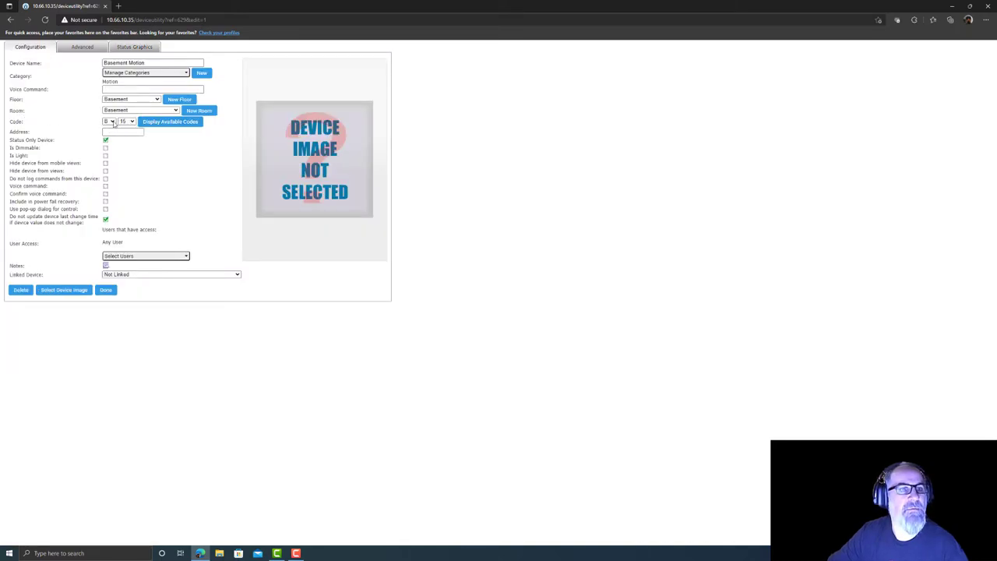
pyautogui.click(105, 290)
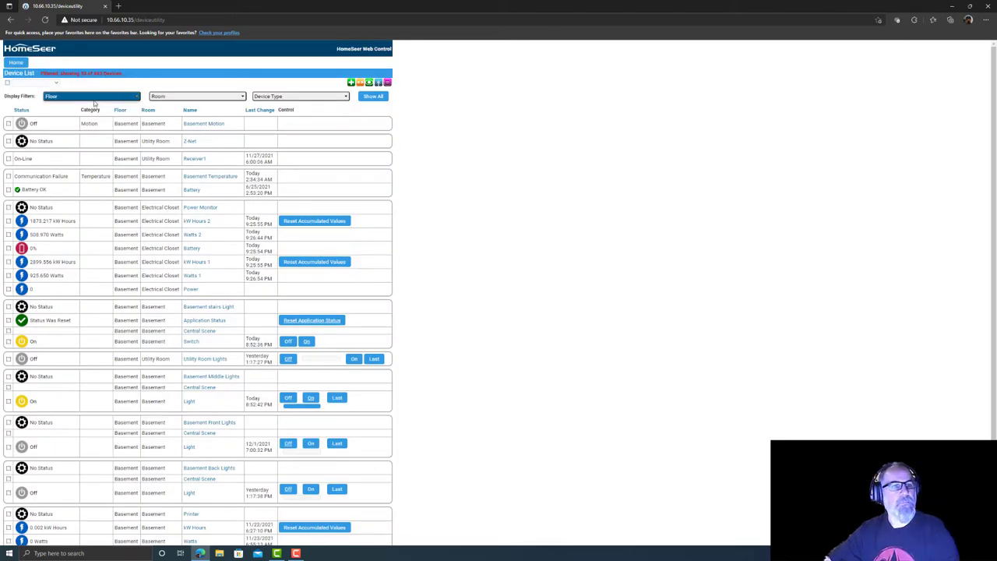
# Step: Filter the device list to only the Basement room
pyautogui.click(103, 97)
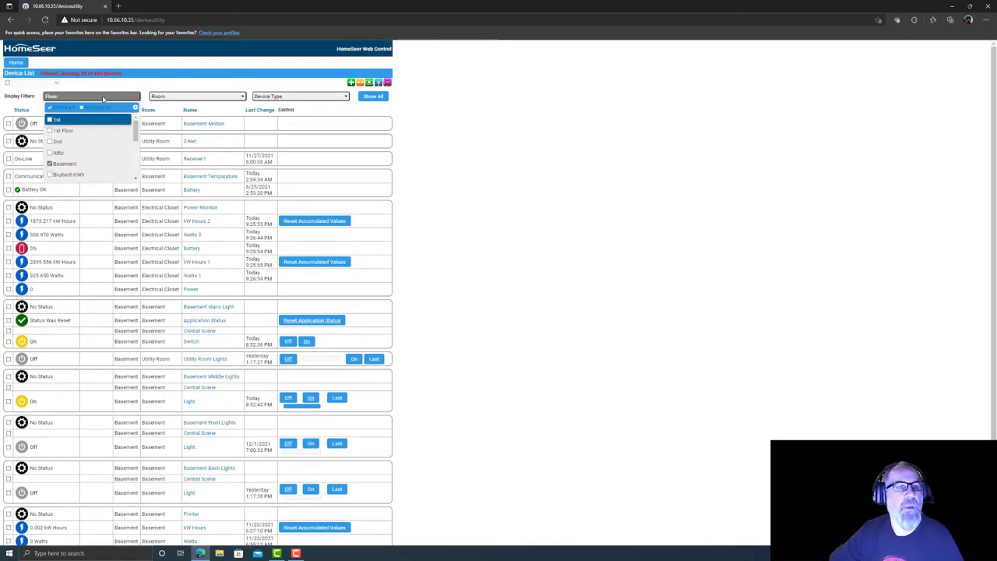
pyautogui.click(202, 99)
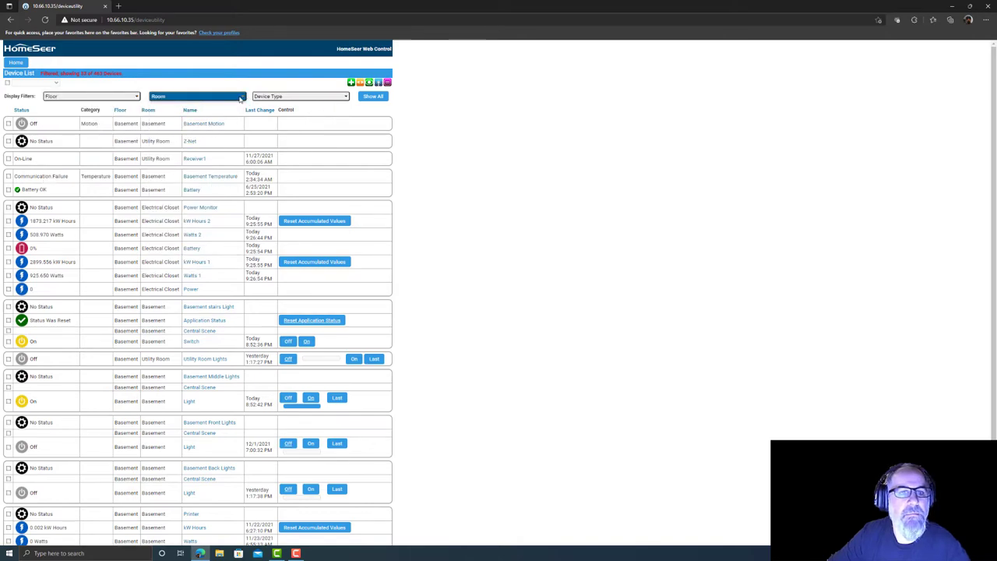
pyautogui.click(241, 97)
pyautogui.click(204, 106)
pyautogui.click(171, 142)
pyautogui.click(456, 152)
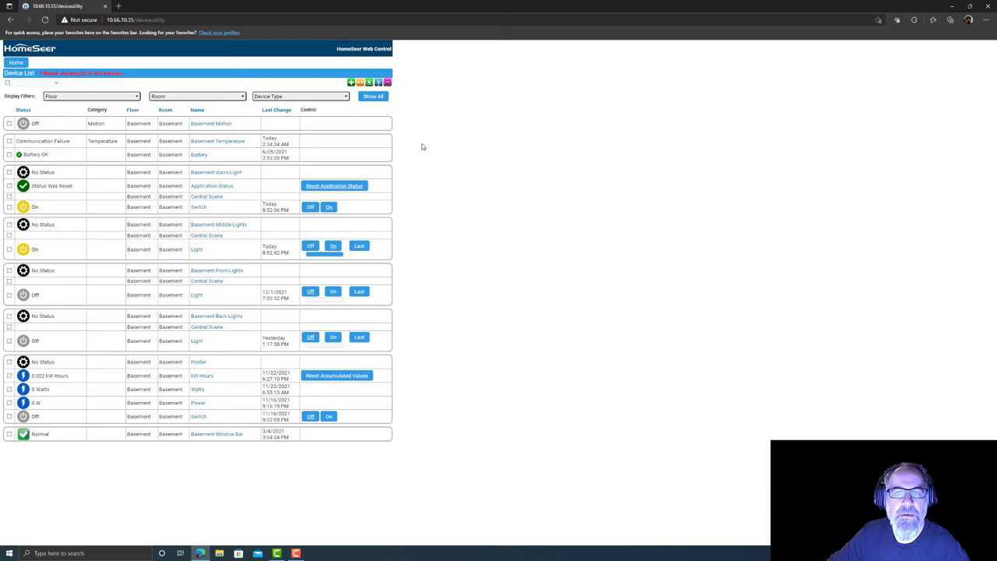
# Step: Review the Device Type filter options and close it unchanged
pyautogui.click(296, 99)
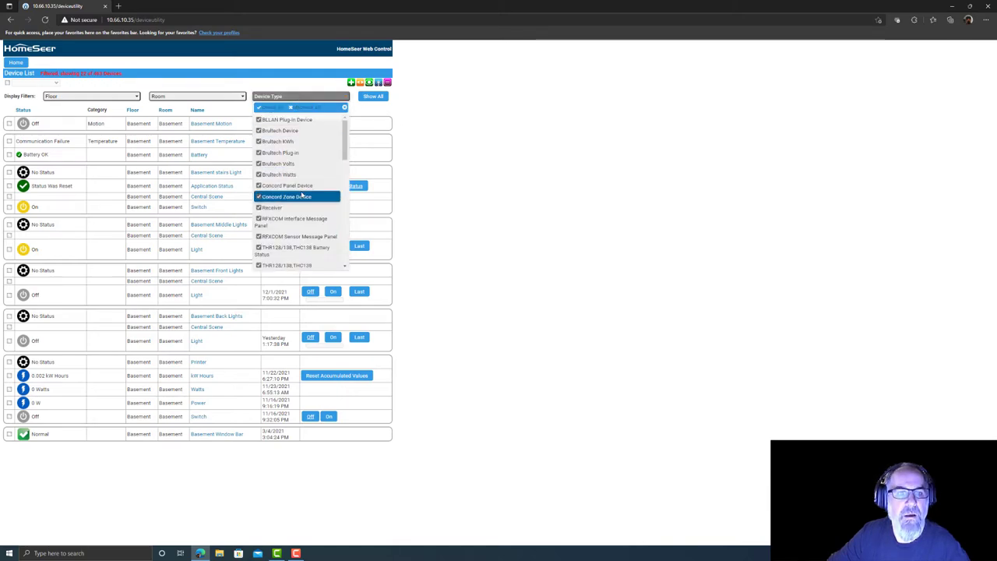
pyautogui.scroll(-10, 303, 191)
pyautogui.scroll(3, 294, 192)
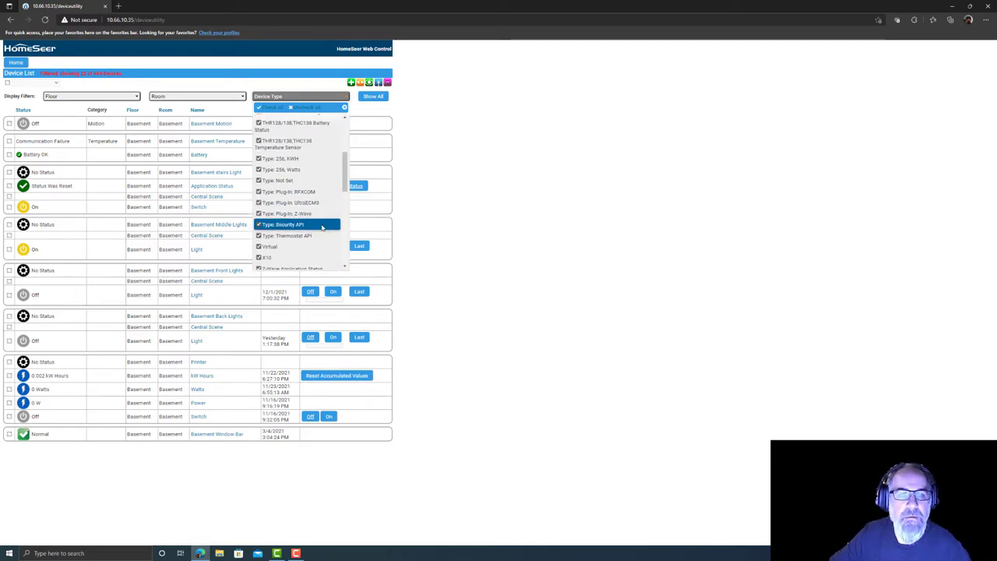
pyautogui.scroll(1, 307, 236)
pyautogui.scroll(3, 306, 235)
pyautogui.scroll(-10, 306, 235)
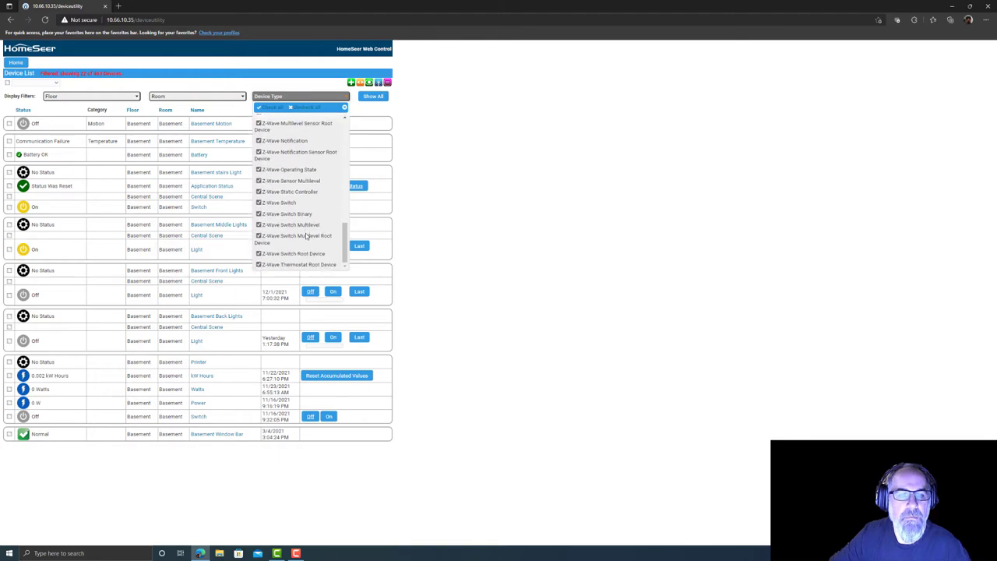
pyautogui.scroll(5, 306, 235)
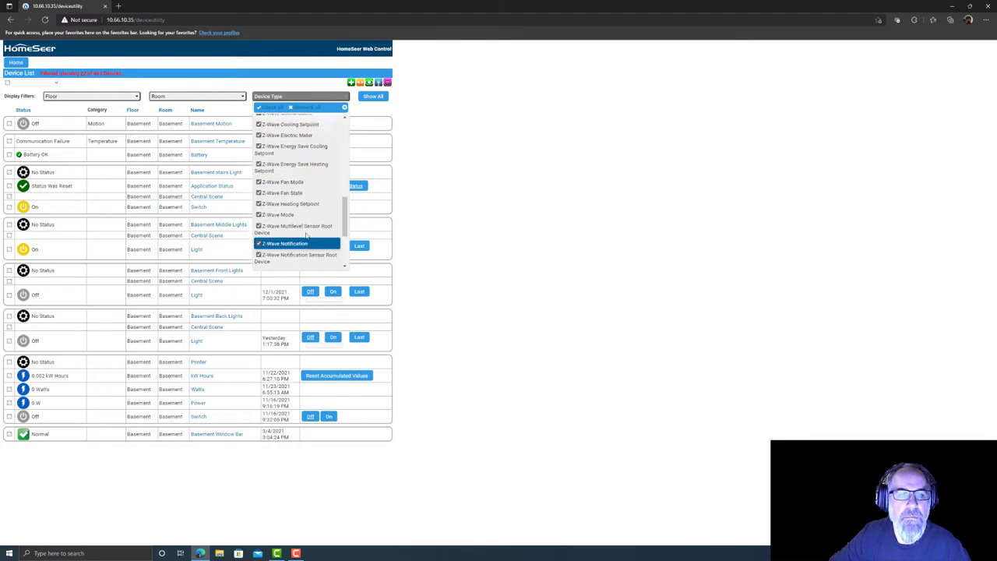
pyautogui.click(527, 153)
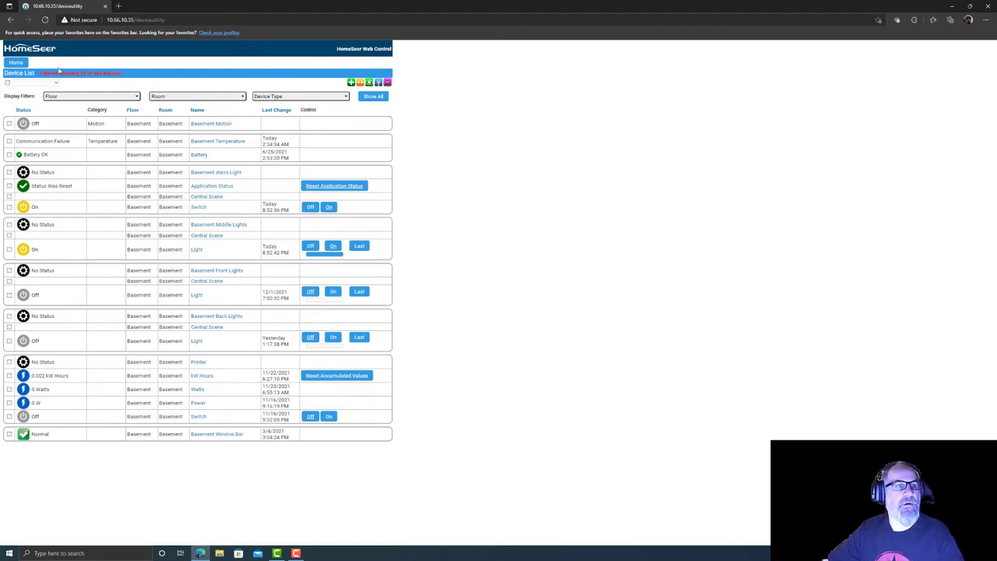
# Step: Go via Home and Events to the system log under Tools
pyautogui.click(16, 64)
pyautogui.click(49, 68)
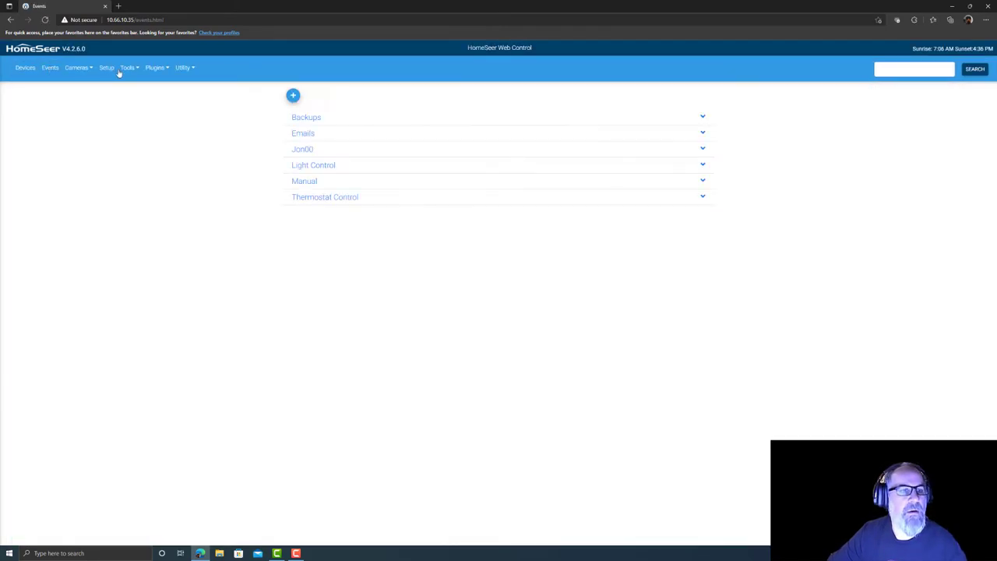
pyautogui.click(127, 68)
pyautogui.click(133, 172)
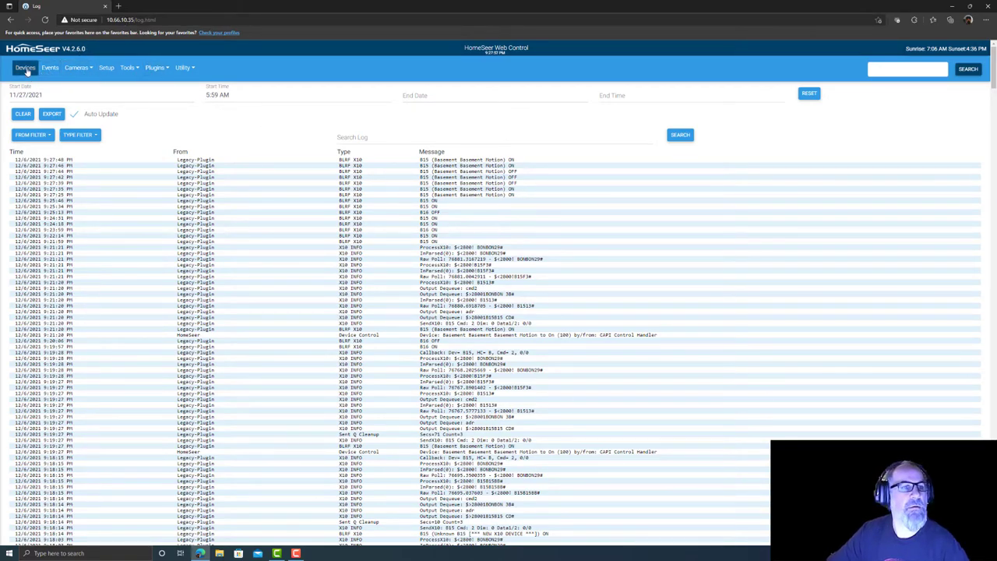
pyautogui.click(24, 68)
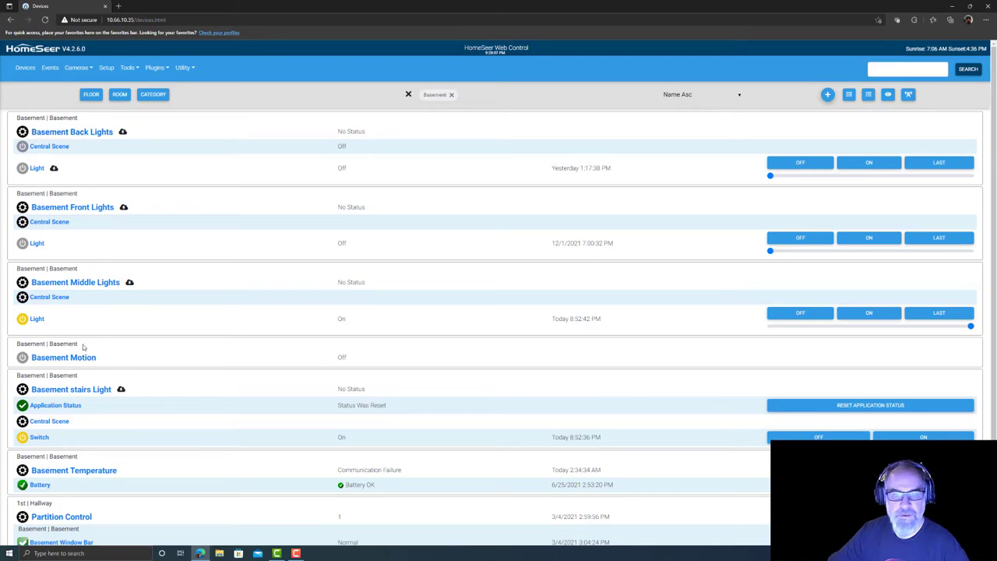
pyautogui.moveTo(13, 350); pyautogui.dragTo(612, 345)
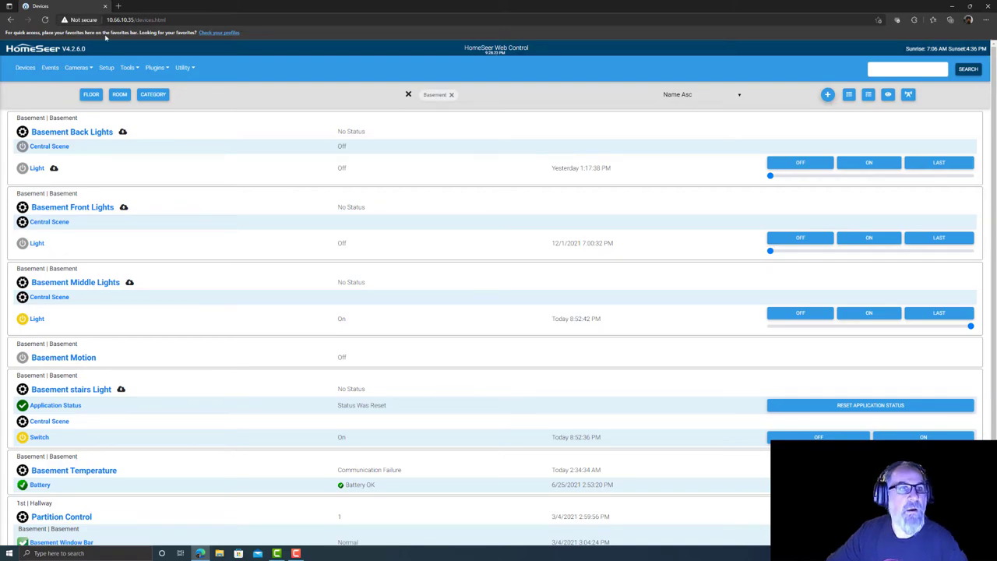
# Step: Create a new X10 device with house code B and unit code 15 from the X10 plugin
pyautogui.click(155, 68)
pyautogui.moveTo(183, 240)
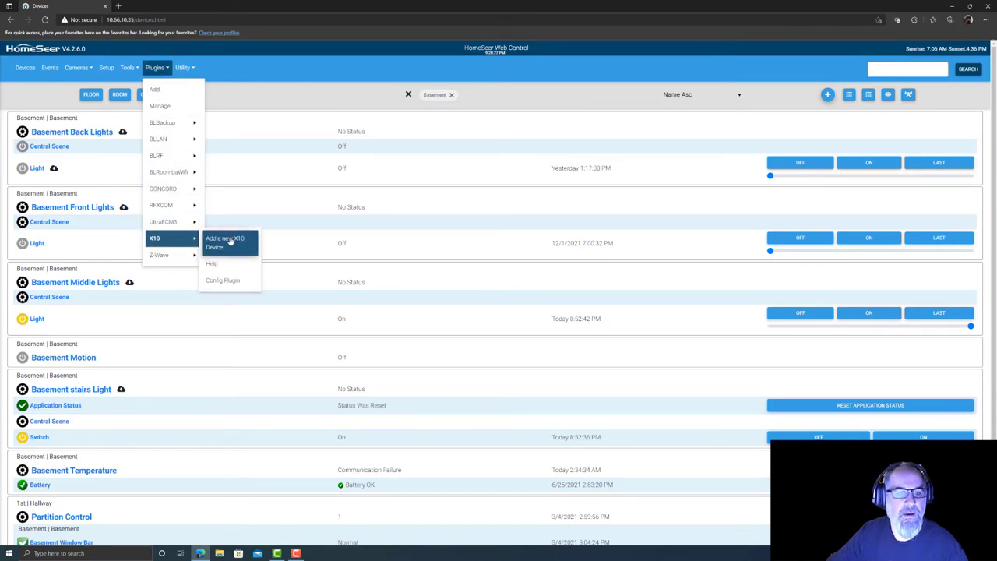
pyautogui.click(225, 239)
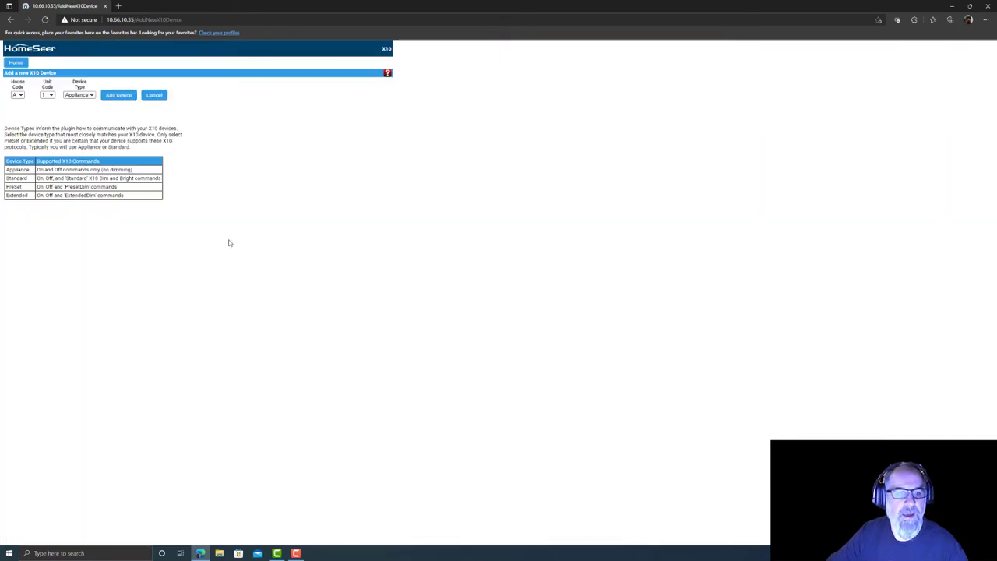
pyautogui.click(17, 94)
pyautogui.click(16, 110)
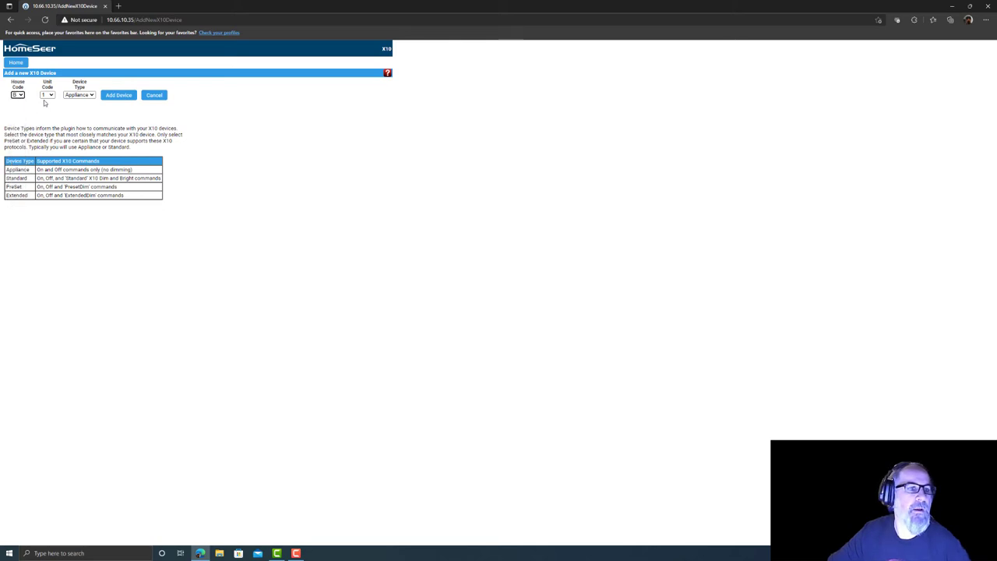
pyautogui.click(47, 94)
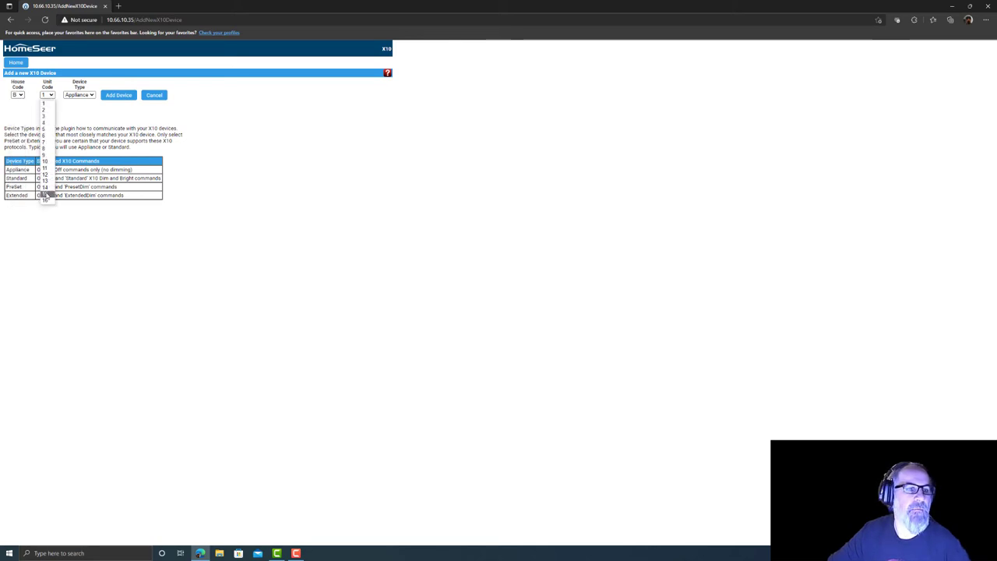
pyautogui.click(45, 193)
pyautogui.click(119, 96)
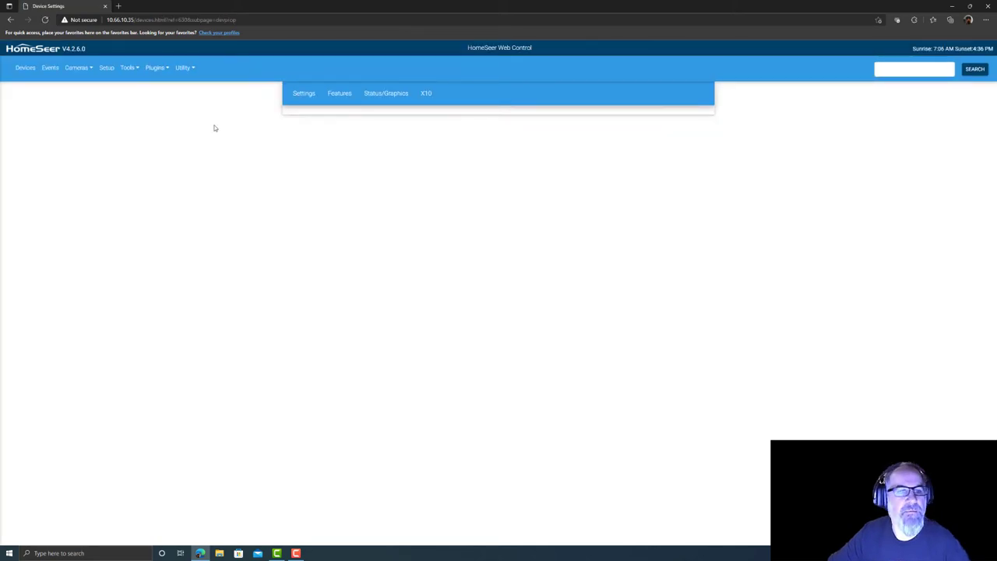
# Step: Rename the device to 'B15 Motion' and set its floor and room to Basement
pyautogui.click(306, 95)
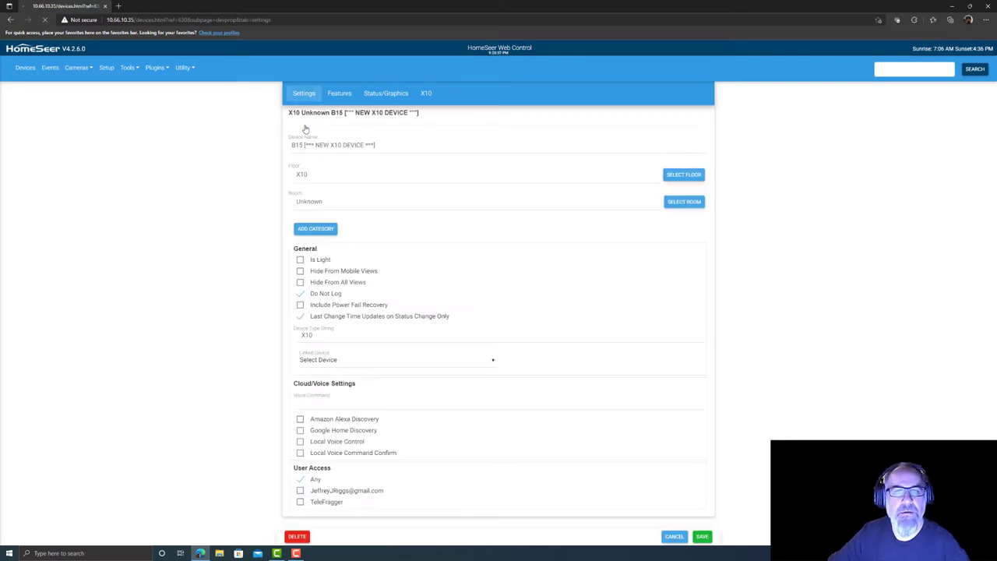
pyautogui.click(390, 144)
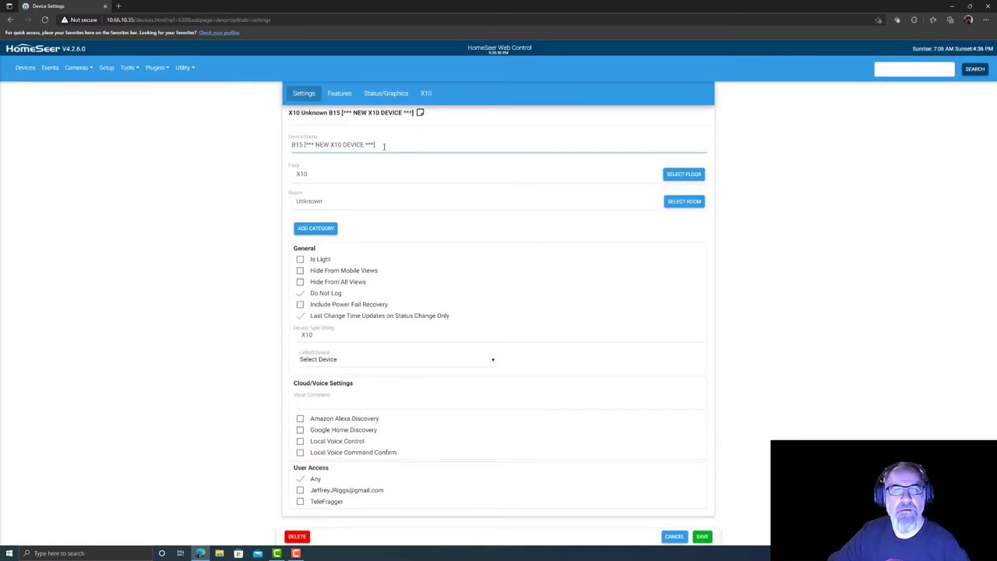
pyautogui.moveTo(376, 144); pyautogui.dragTo(303, 144)
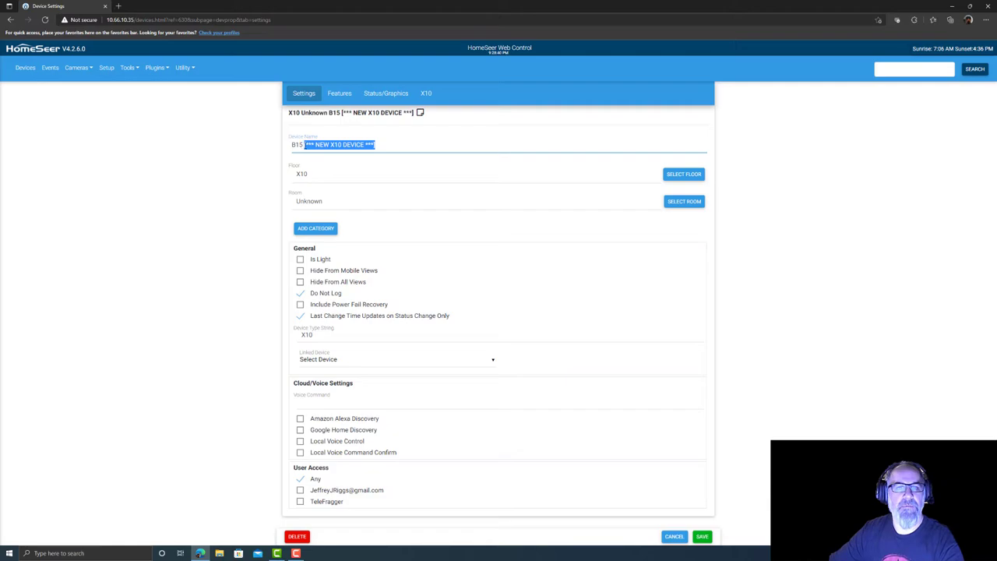
pyautogui.write('Motion')
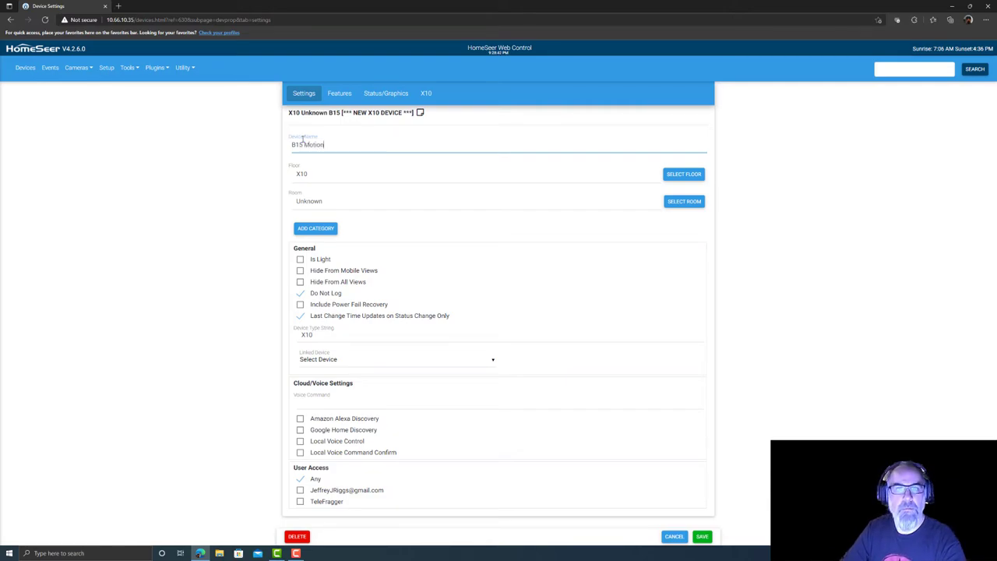
pyautogui.click(684, 174)
pyautogui.click(436, 178)
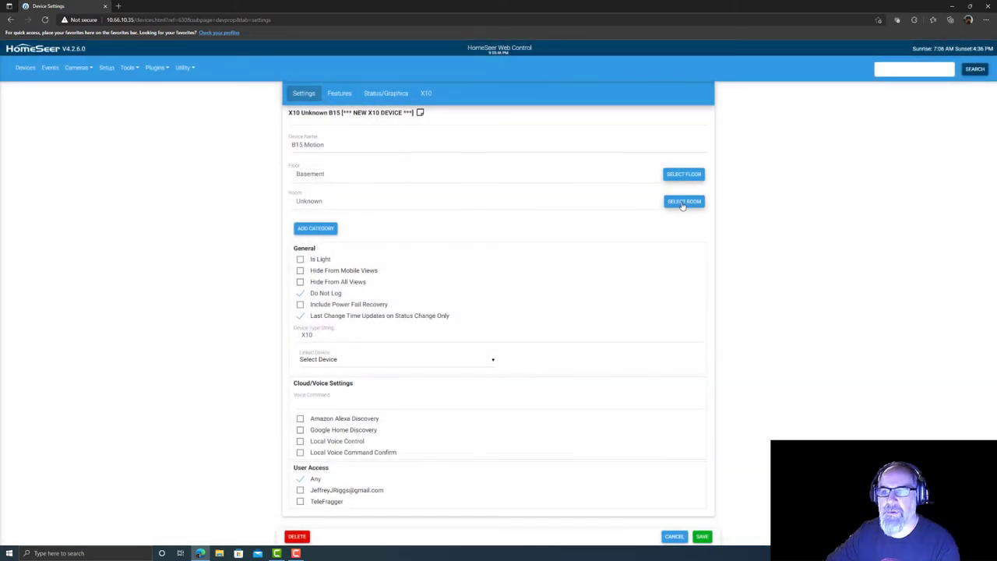
pyautogui.click(684, 201)
pyautogui.click(426, 140)
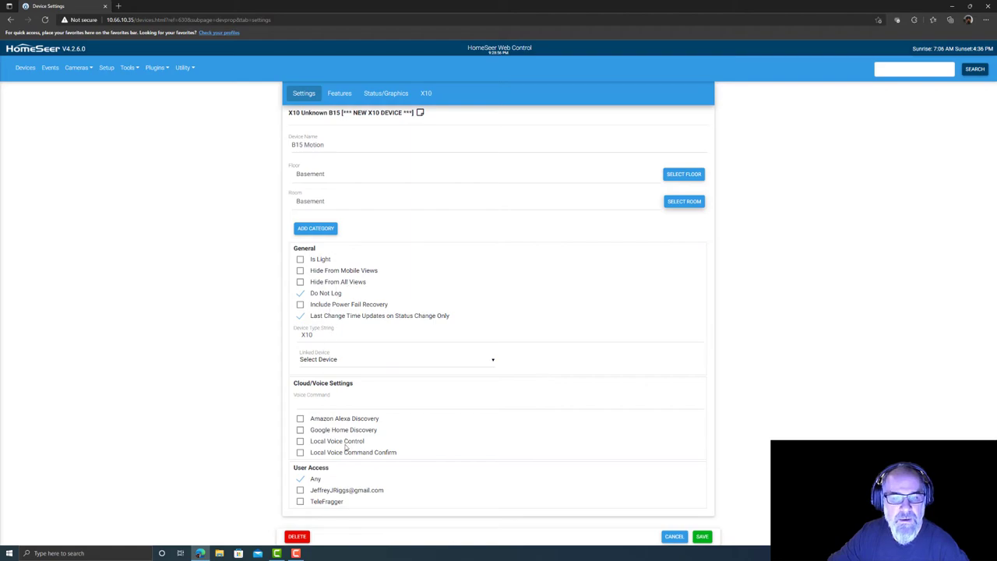
# Step: Check the Features and X10 tabs while keeping the unsaved settings
pyautogui.click(341, 95)
pyautogui.click(577, 131)
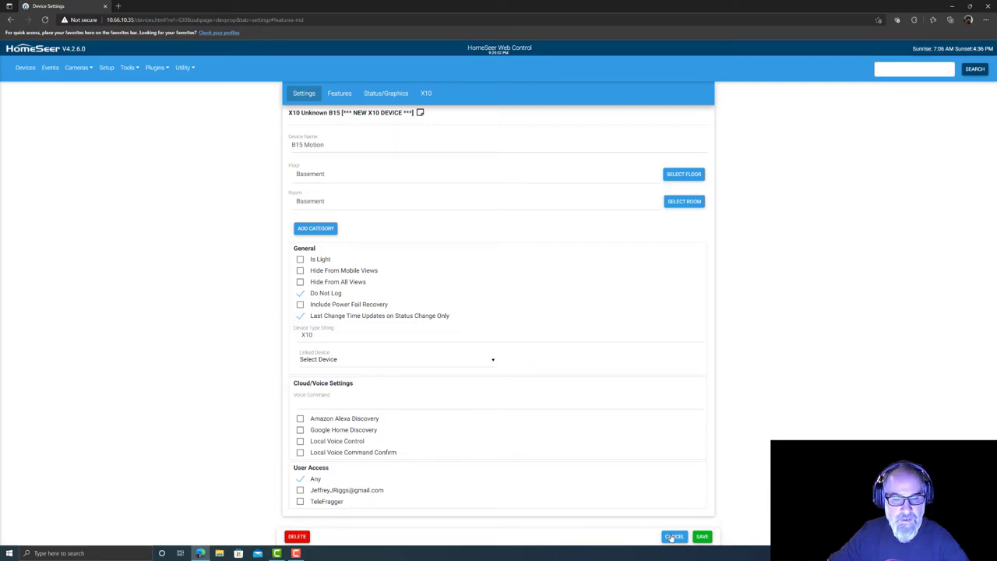
pyautogui.click(426, 95)
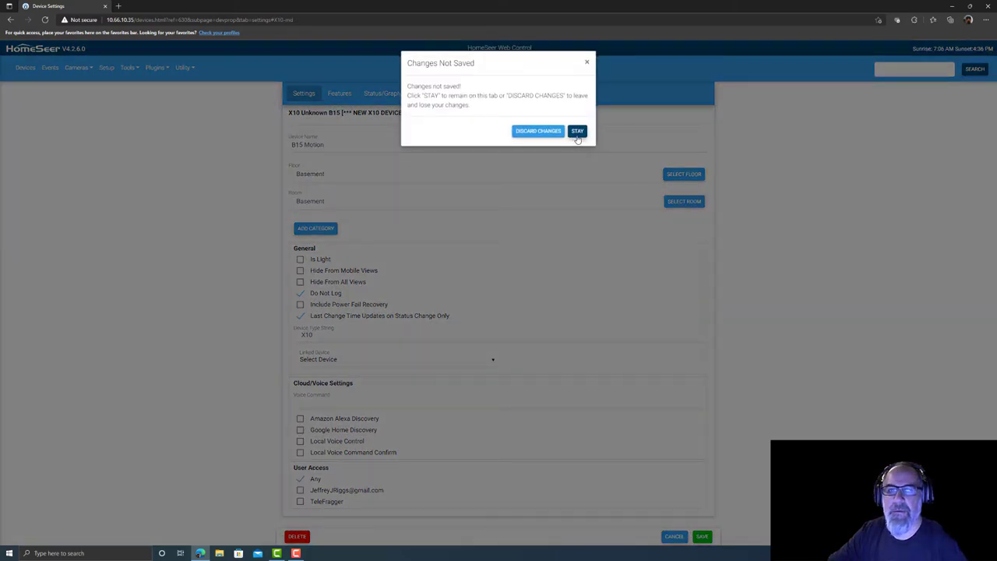
pyautogui.click(578, 133)
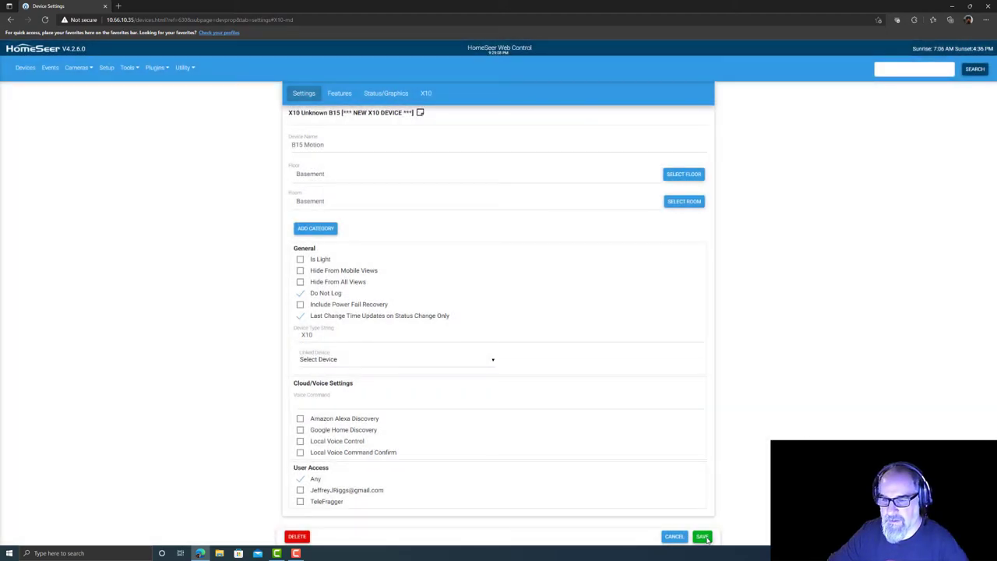
# Step: Save B15 Motion and scroll the Basement device list to confirm it appears
pyautogui.click(702, 537)
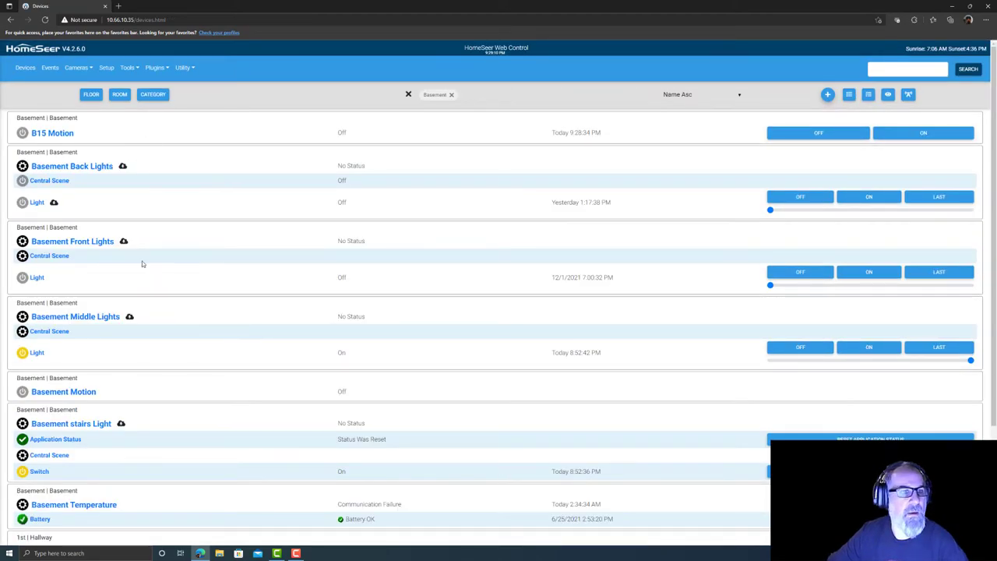
pyautogui.scroll(-2, 161, 411)
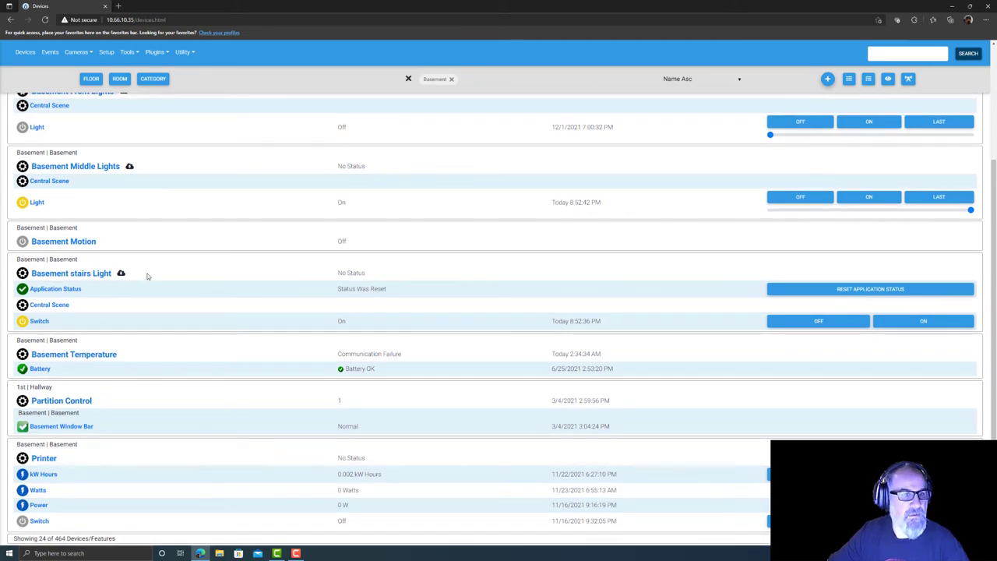
pyautogui.scroll(2, 172, 258)
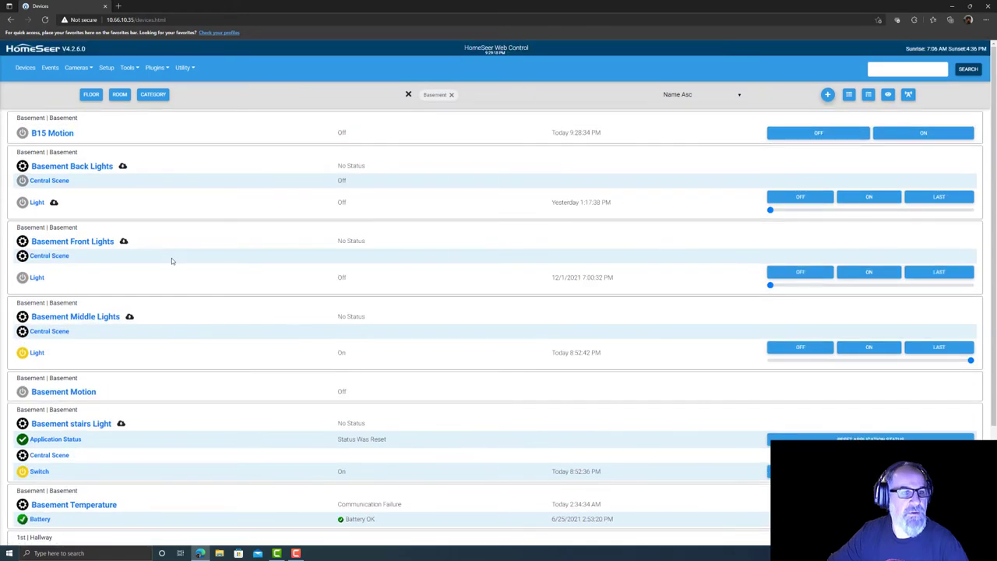
pyautogui.click(56, 133)
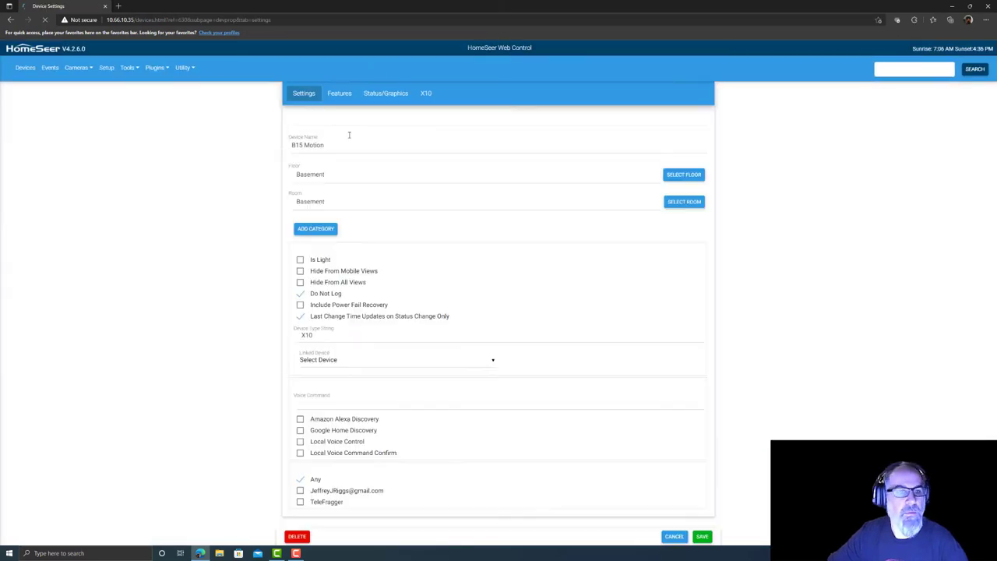
pyautogui.click(426, 93)
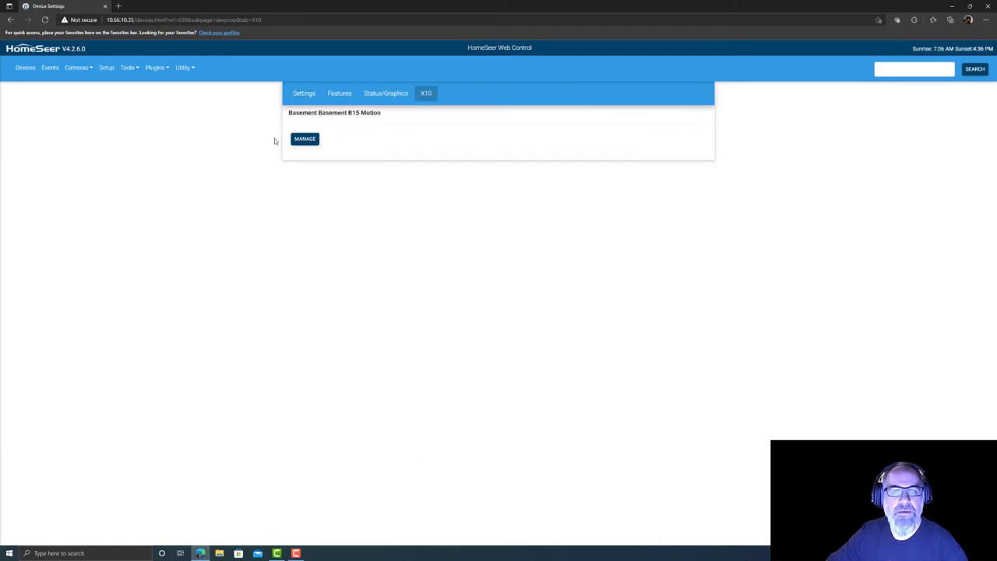
pyautogui.click(307, 139)
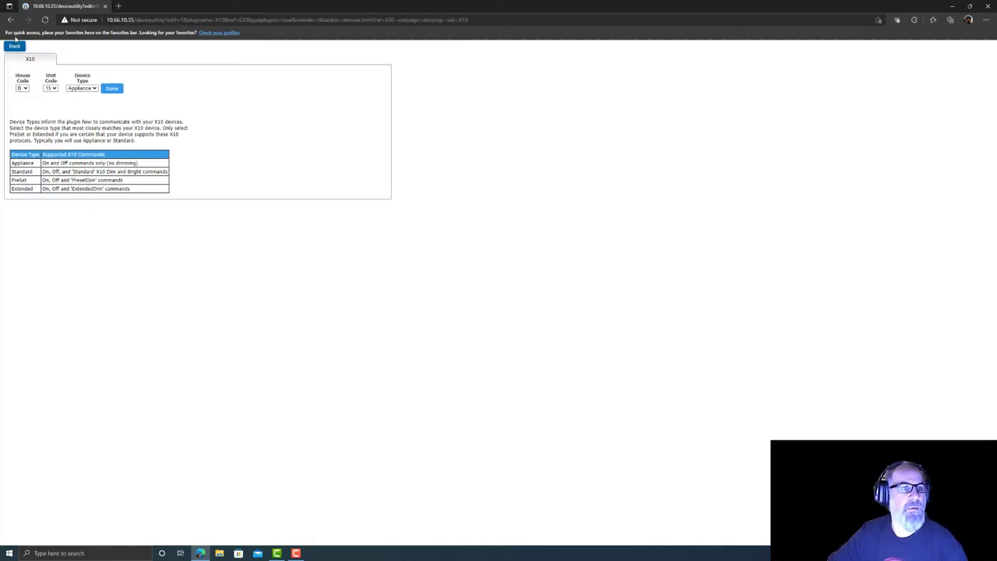
pyautogui.hotkey('alt', 'Left')
pyautogui.click(376, 96)
pyautogui.click(325, 152)
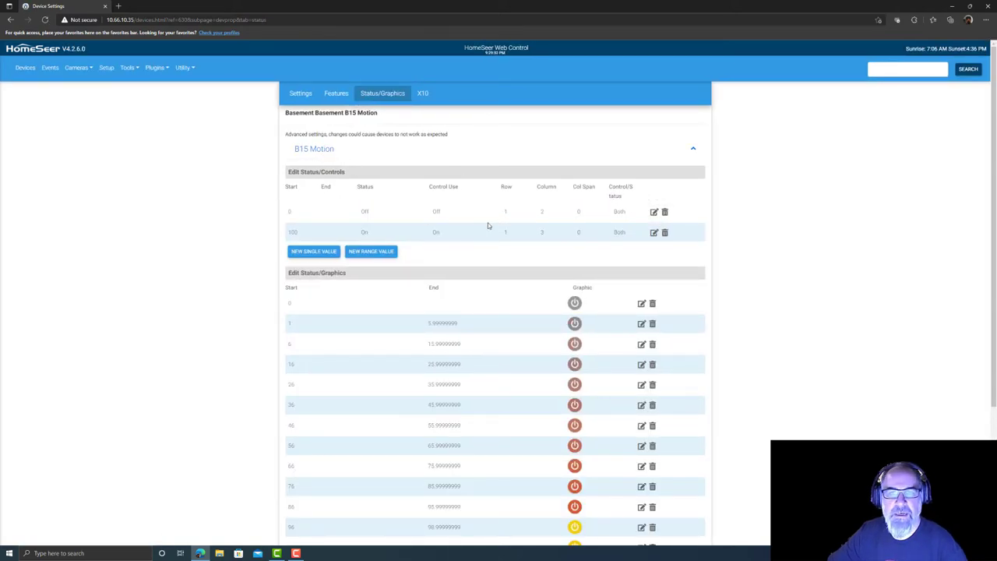
pyautogui.scroll(-3, 473, 428)
pyautogui.scroll(3, 456, 378)
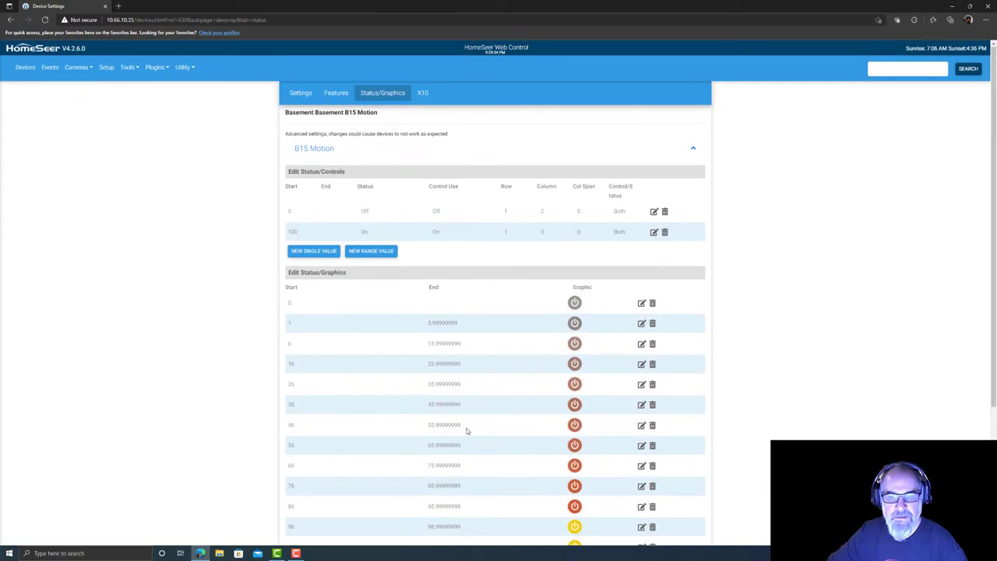
pyautogui.scroll(-3, 450, 374)
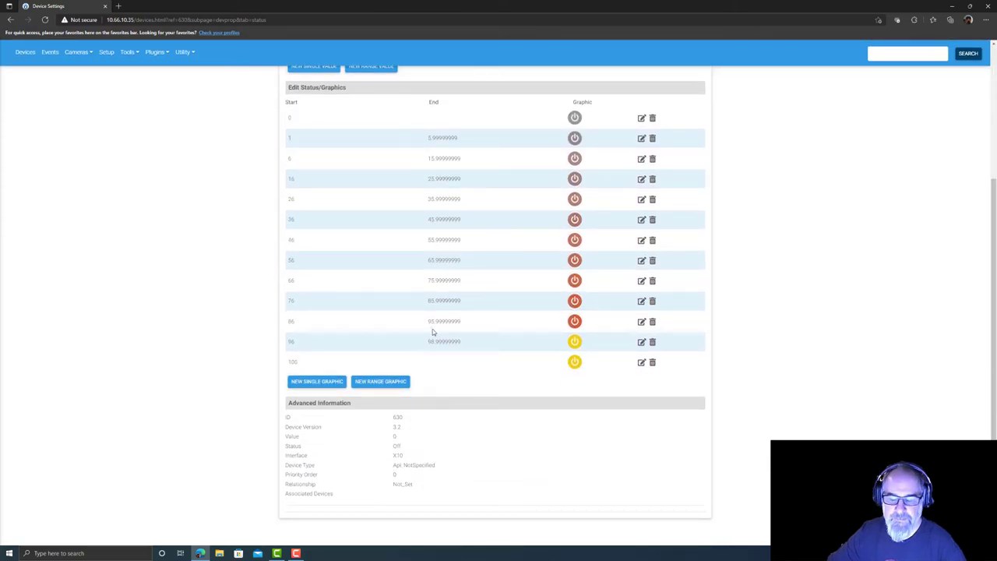
pyautogui.scroll(3, 440, 312)
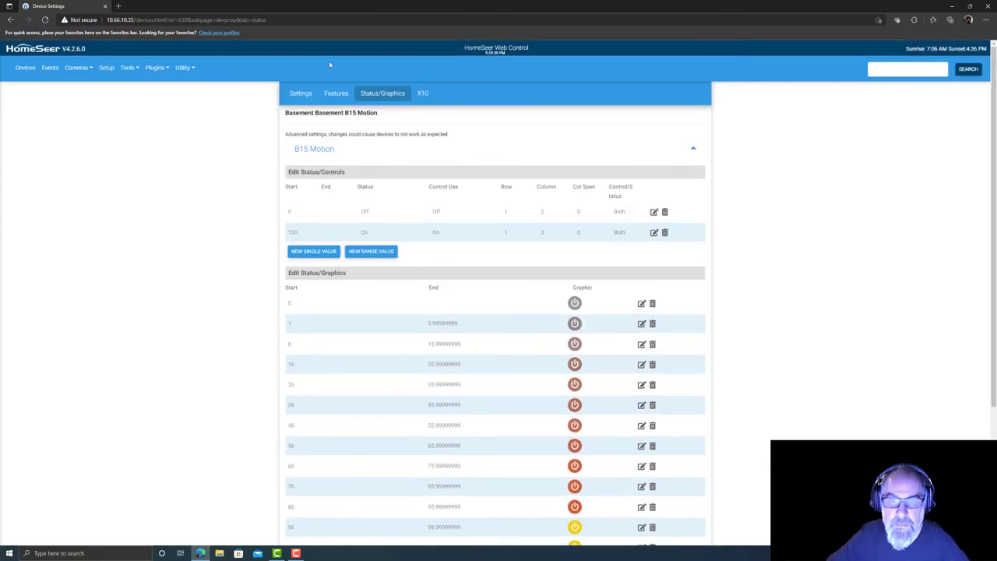
pyautogui.click(335, 92)
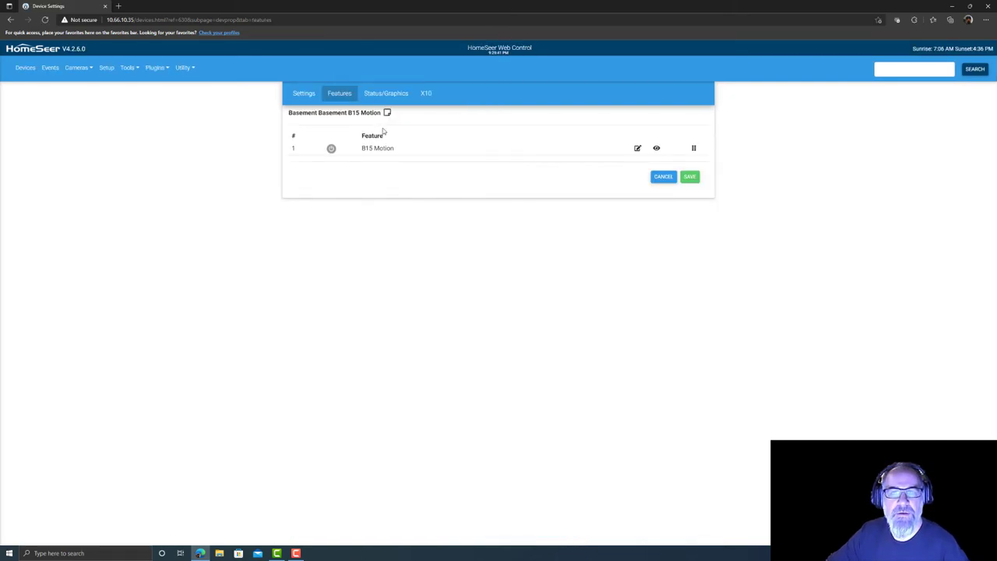
pyautogui.click(304, 94)
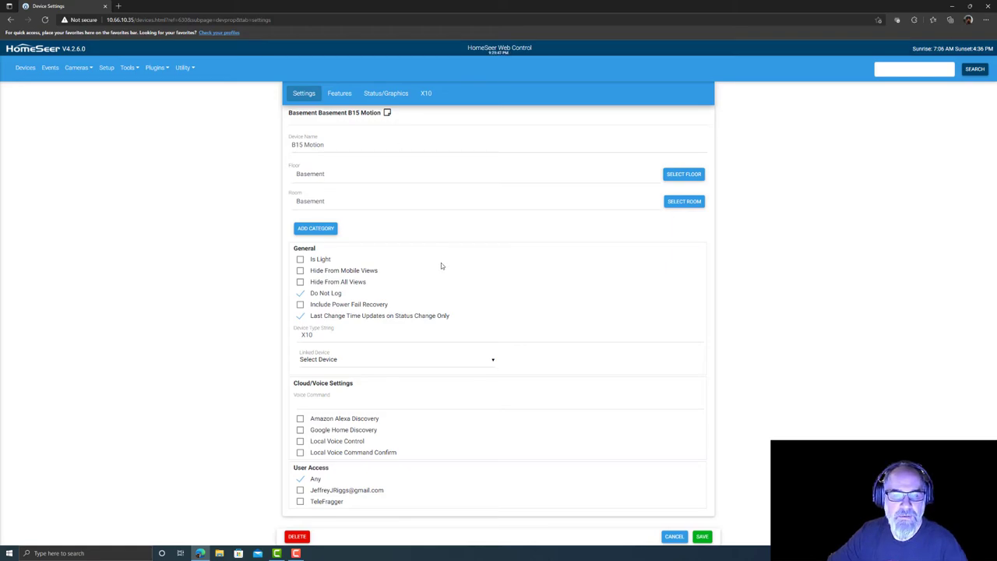
# Step: Return to the Basement devices list and refresh the page
pyautogui.click(25, 67)
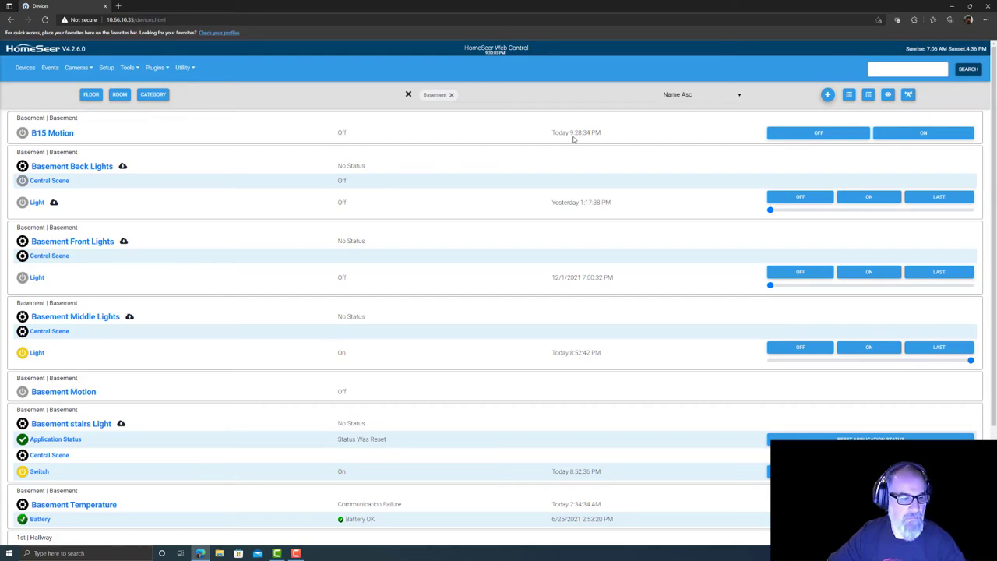
pyautogui.click(231, 20)
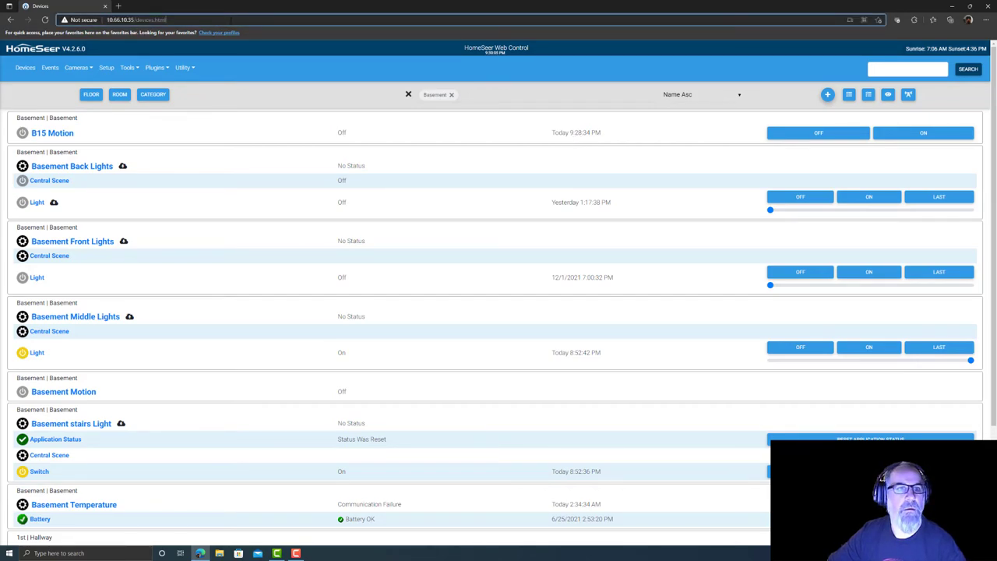
pyautogui.press('Escape')
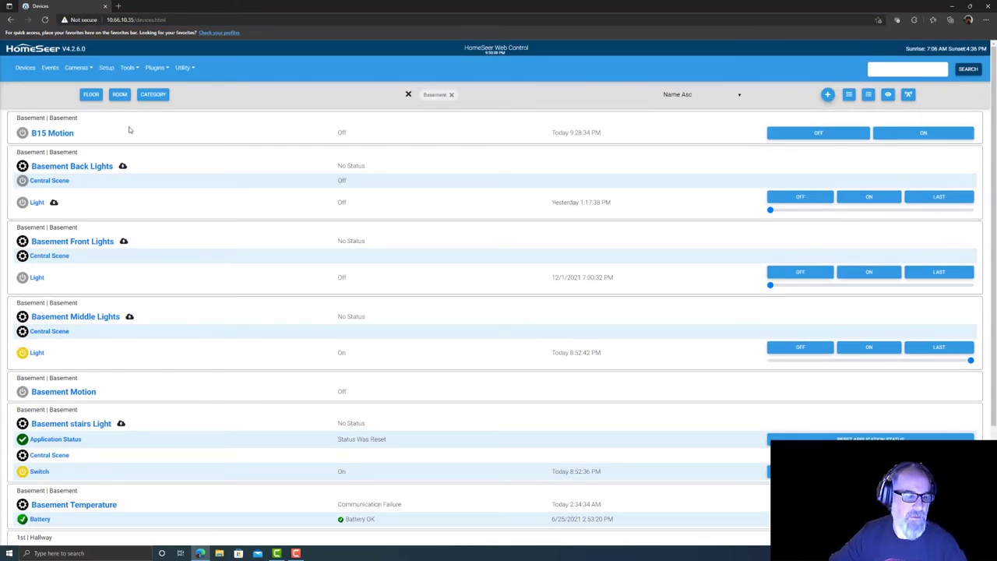
# Step: View the system log from the Tools menu
pyautogui.click(125, 68)
pyautogui.click(138, 166)
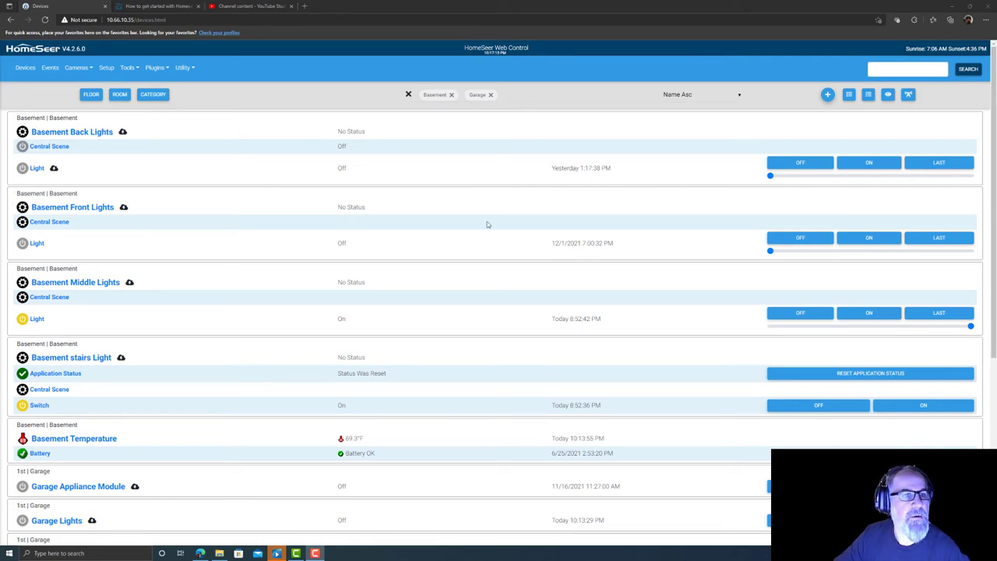
# Step: Create a new X10 device with house code B and unit code 15 via the X10 plugin
pyautogui.click(155, 67)
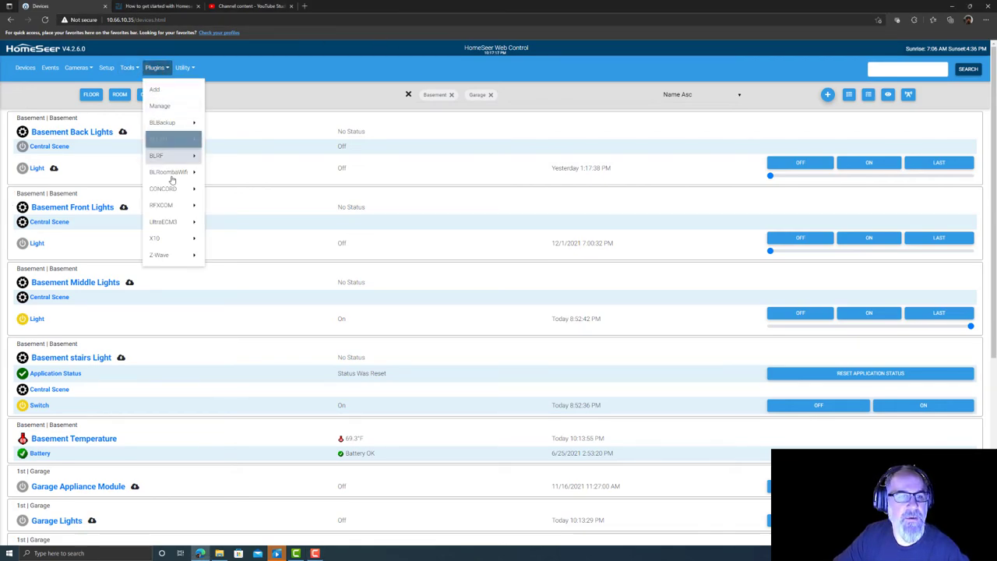
pyautogui.moveTo(173, 240)
pyautogui.click(223, 242)
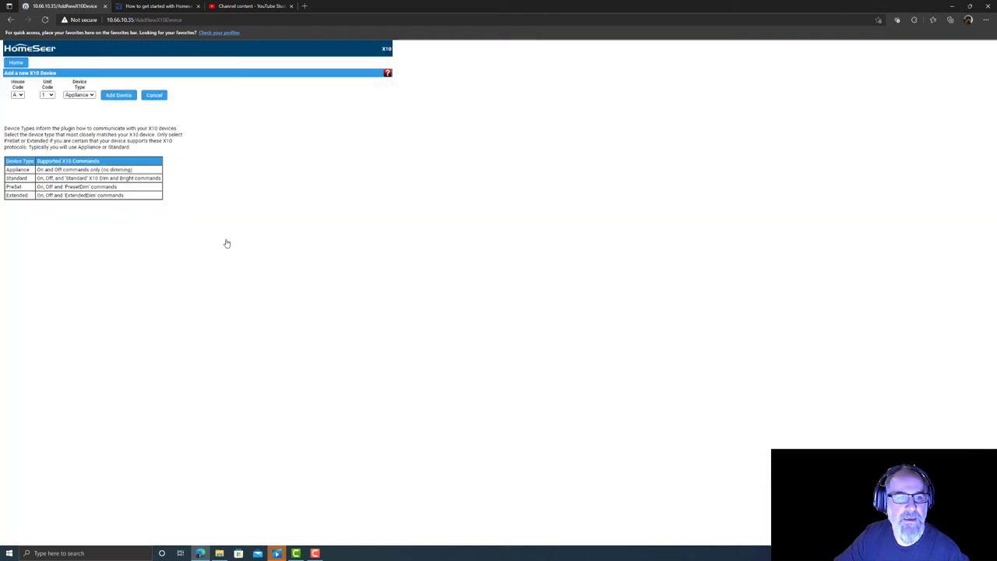
pyautogui.click(17, 95)
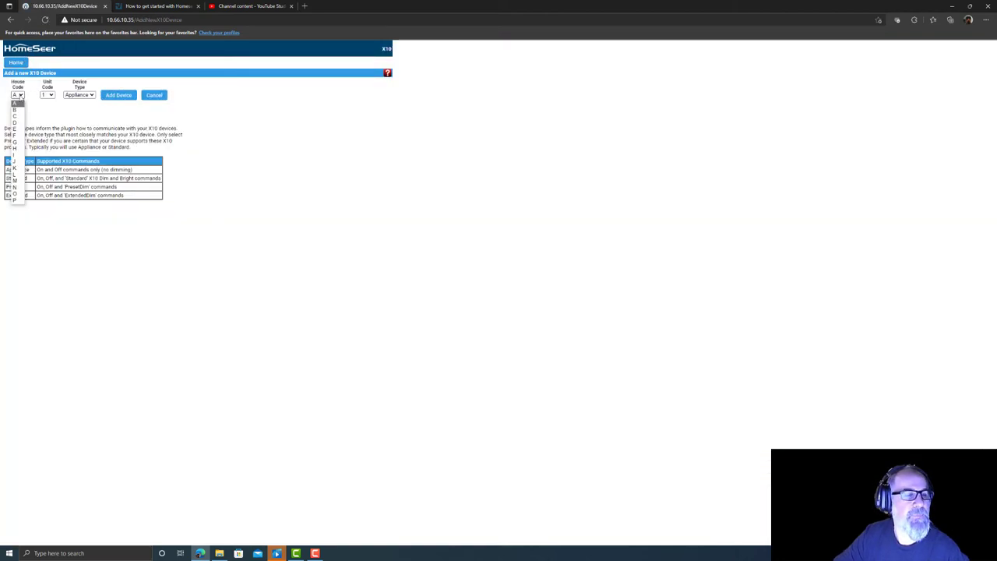
pyautogui.click(17, 110)
pyautogui.click(47, 95)
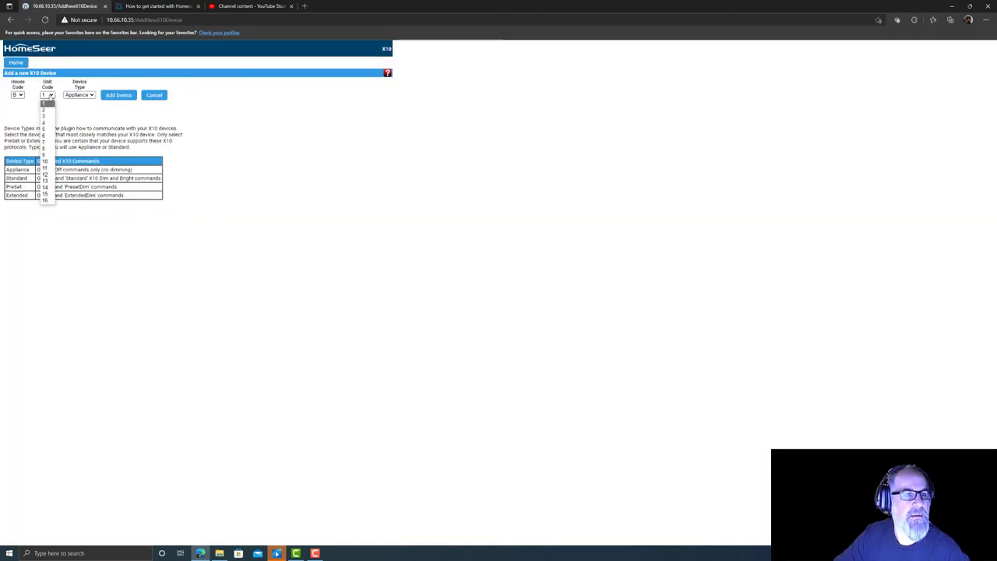
pyautogui.click(44, 194)
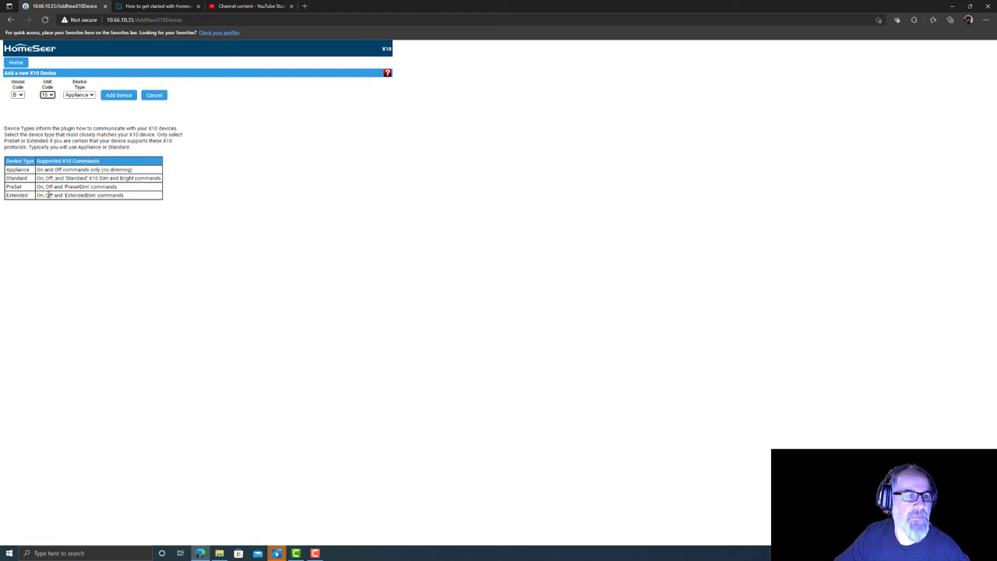
pyautogui.click(118, 95)
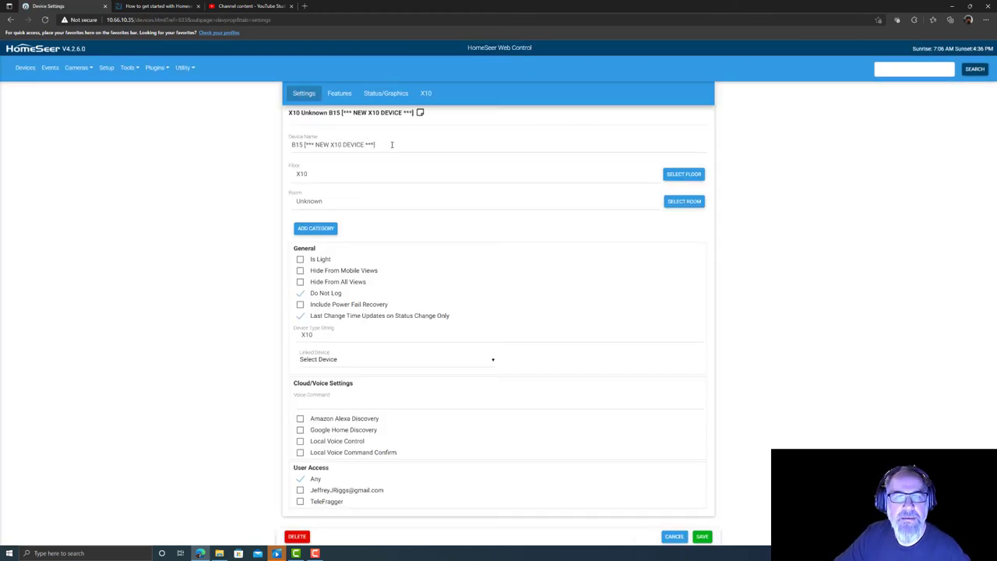
# Step: Name the device B15 Motion, set floor and room to Basement, and save it
pyautogui.moveTo(303, 144); pyautogui.dragTo(419, 138)
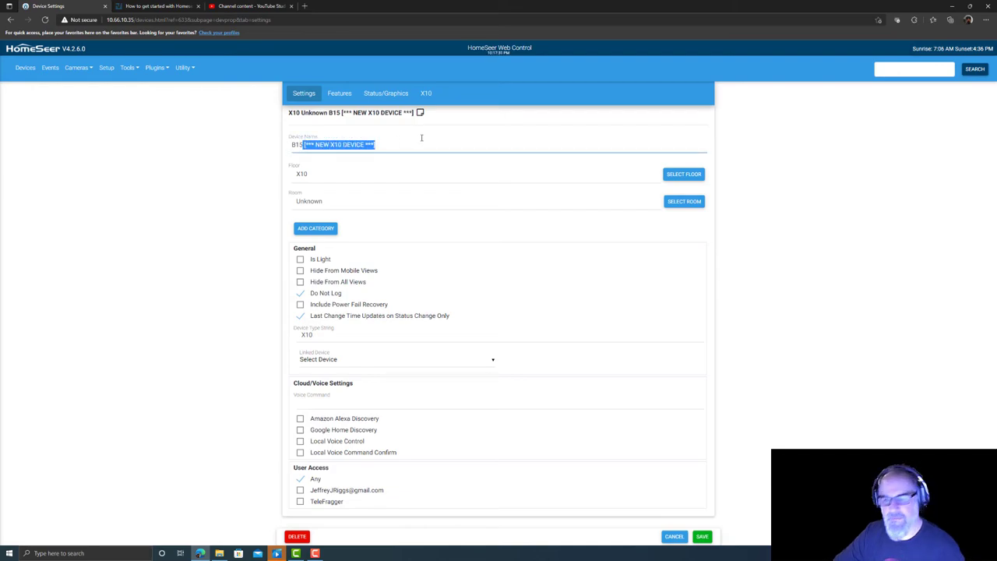
pyautogui.press('BackSpace')
pyautogui.click(332, 170)
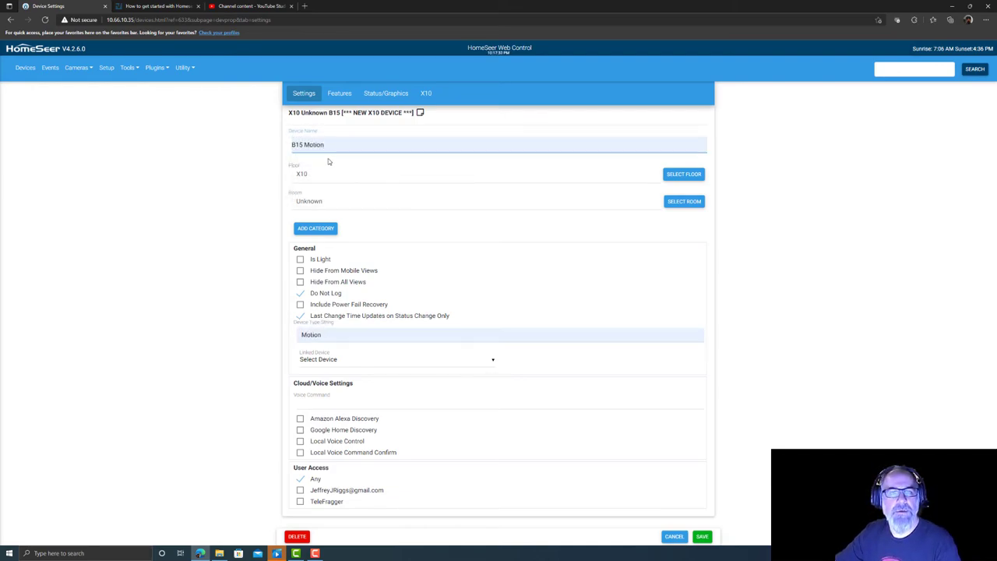
pyautogui.click(699, 175)
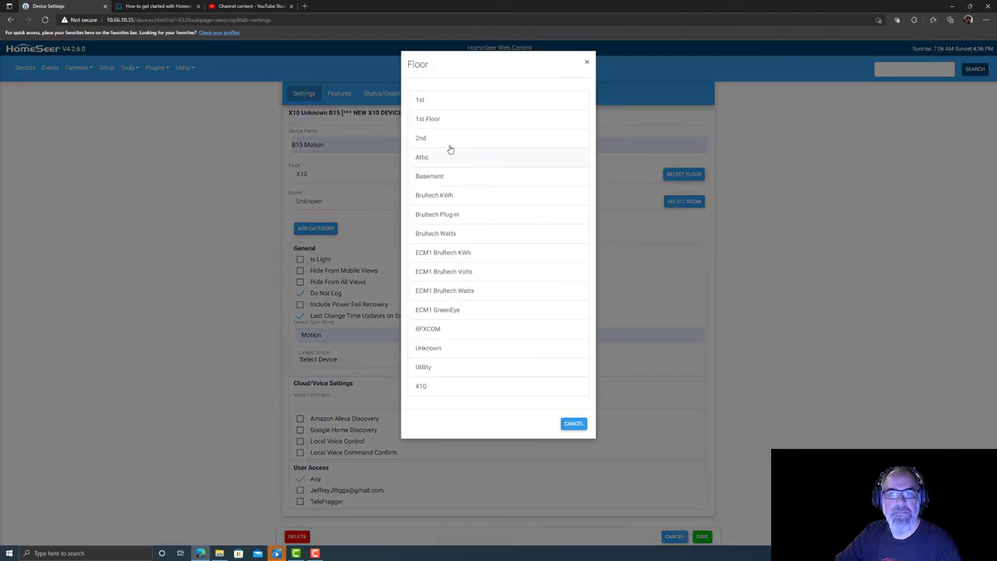
pyautogui.click(447, 177)
pyautogui.click(682, 202)
pyautogui.click(434, 139)
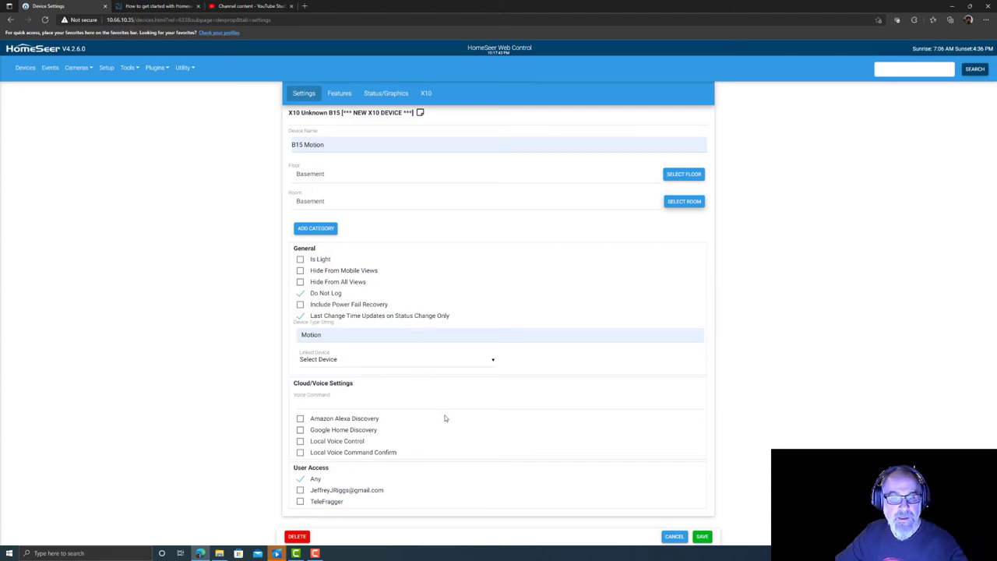
pyautogui.click(704, 537)
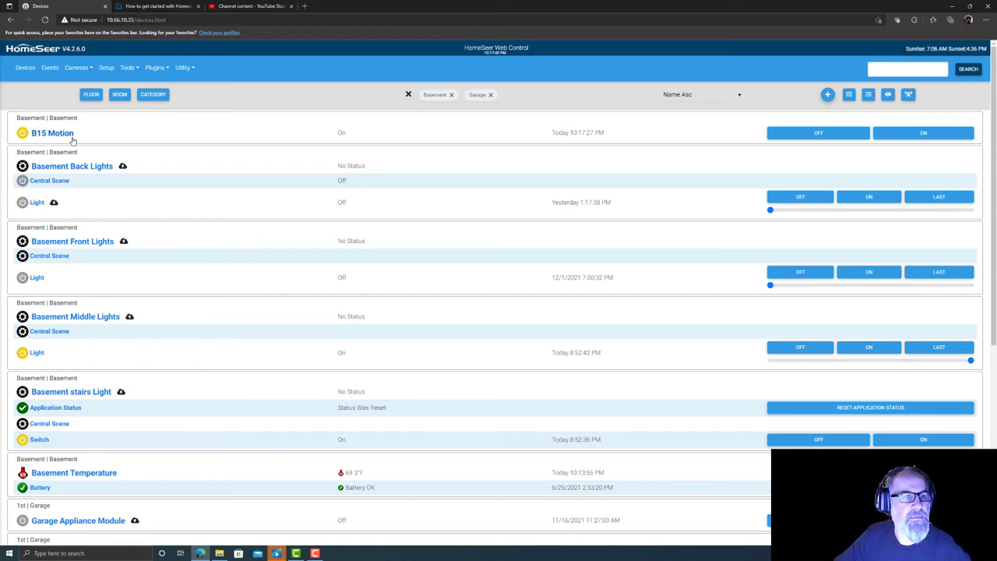
# Step: Create another X10 device with house code B and unit code 16 via the X10 plugin
pyautogui.click(156, 68)
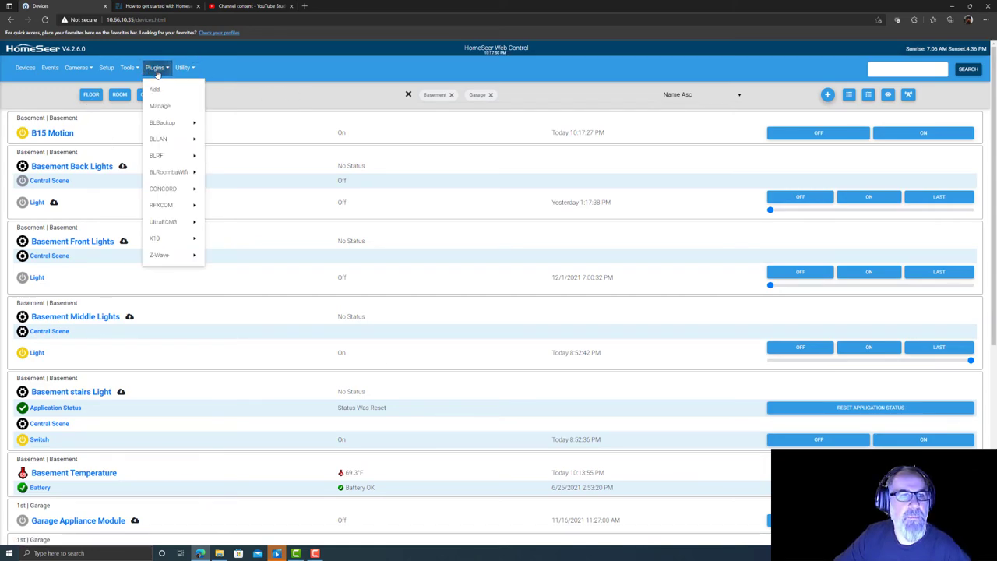
pyautogui.moveTo(175, 238)
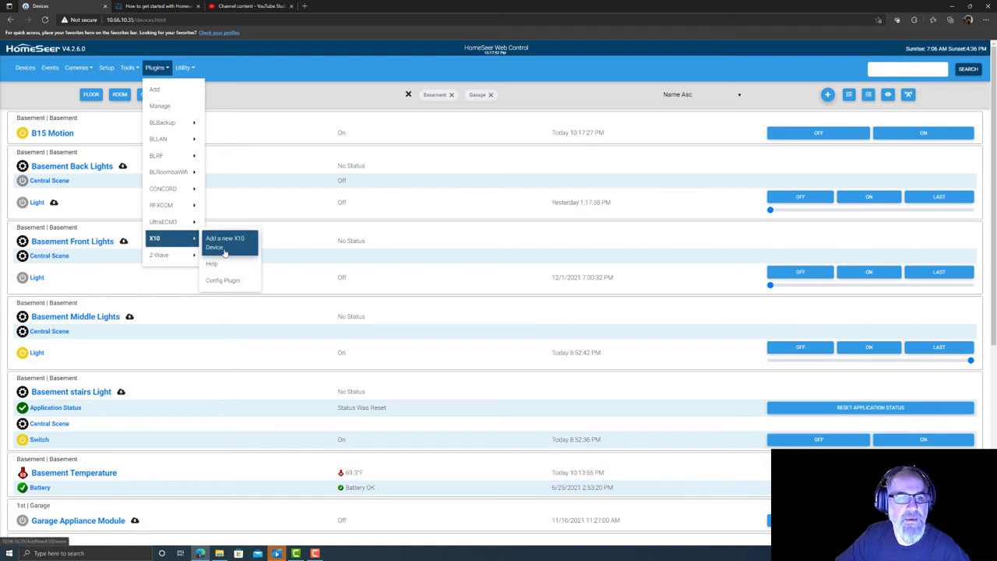
pyautogui.click(238, 238)
pyautogui.click(18, 95)
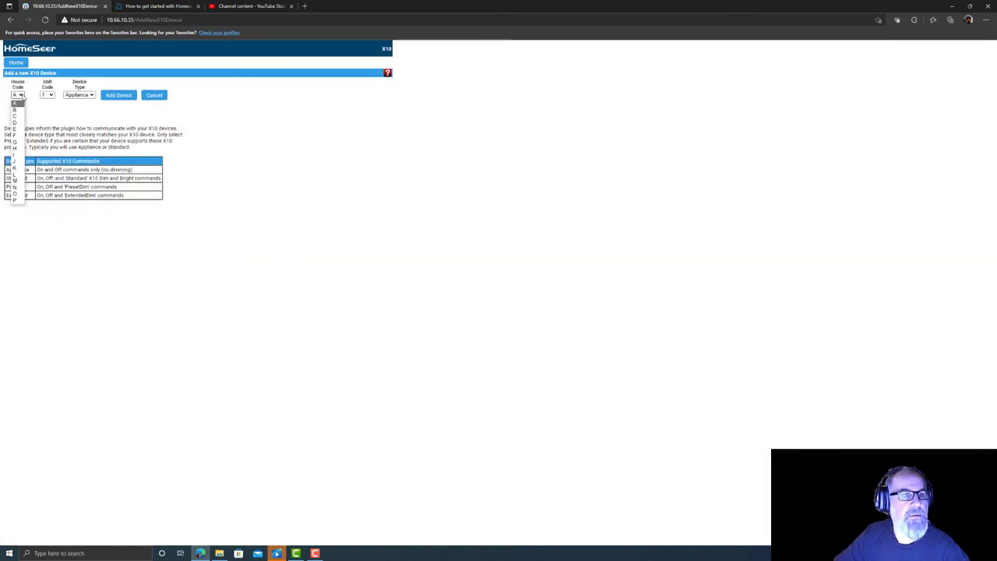
pyautogui.click(15, 109)
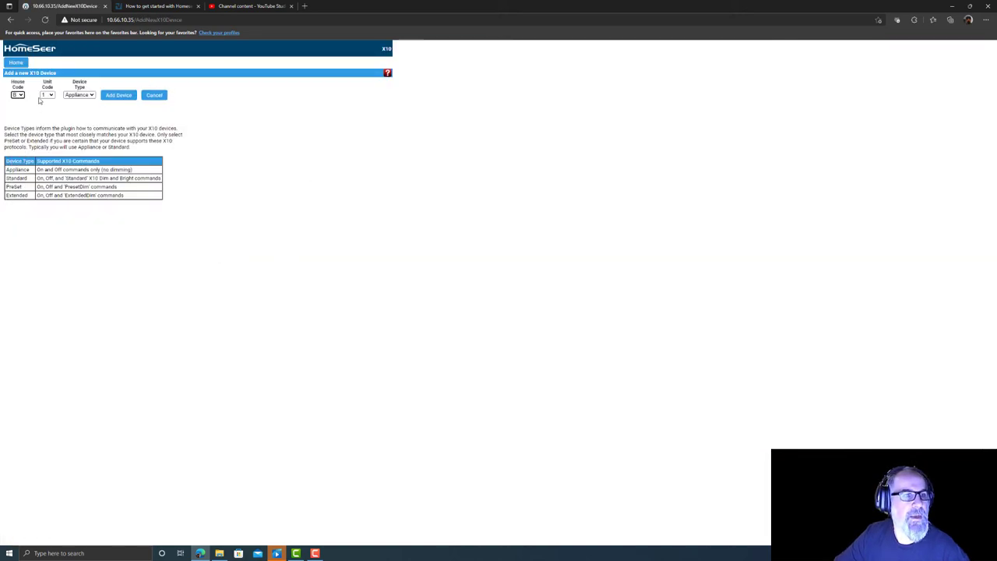
pyautogui.click(47, 95)
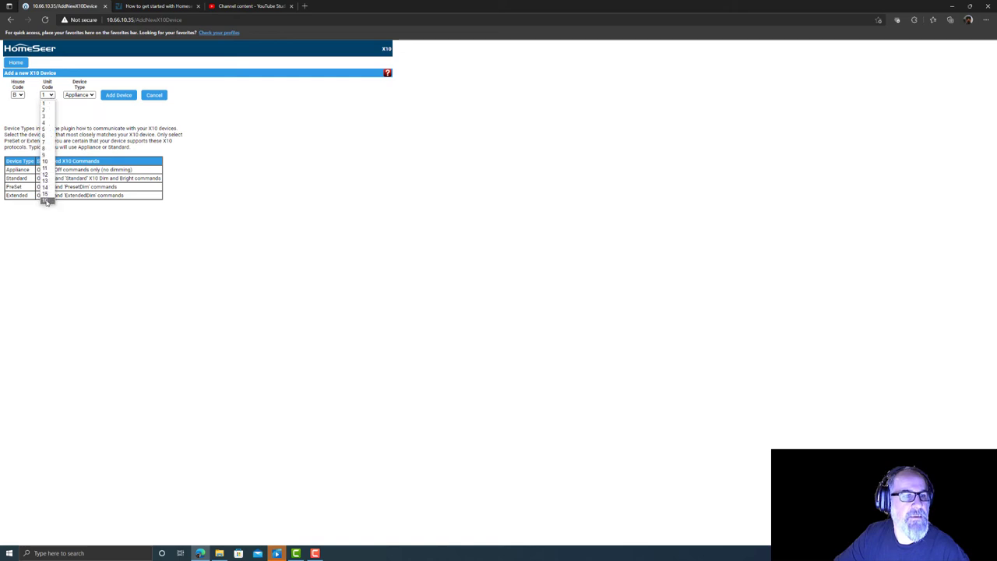
pyautogui.click(45, 200)
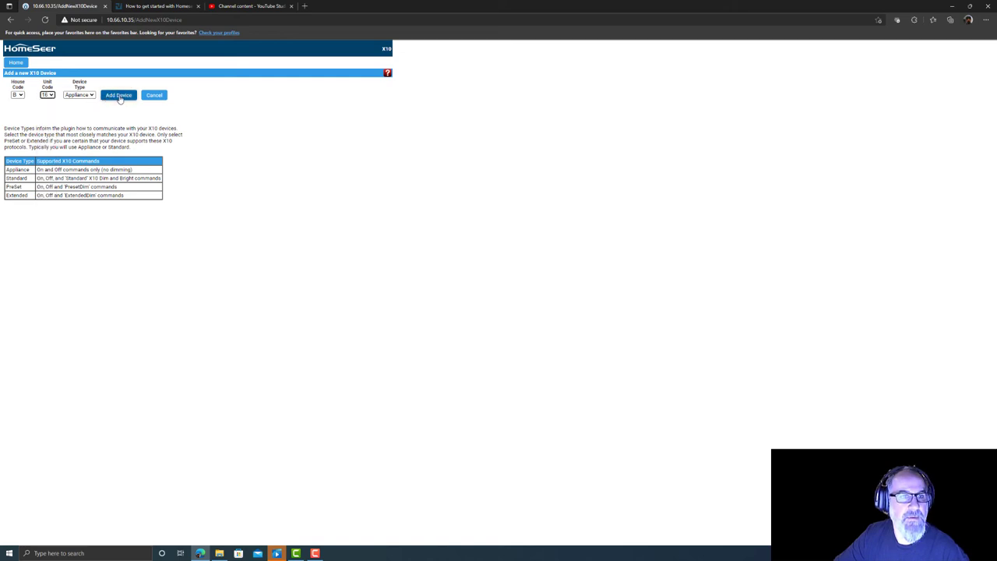
pyautogui.click(117, 95)
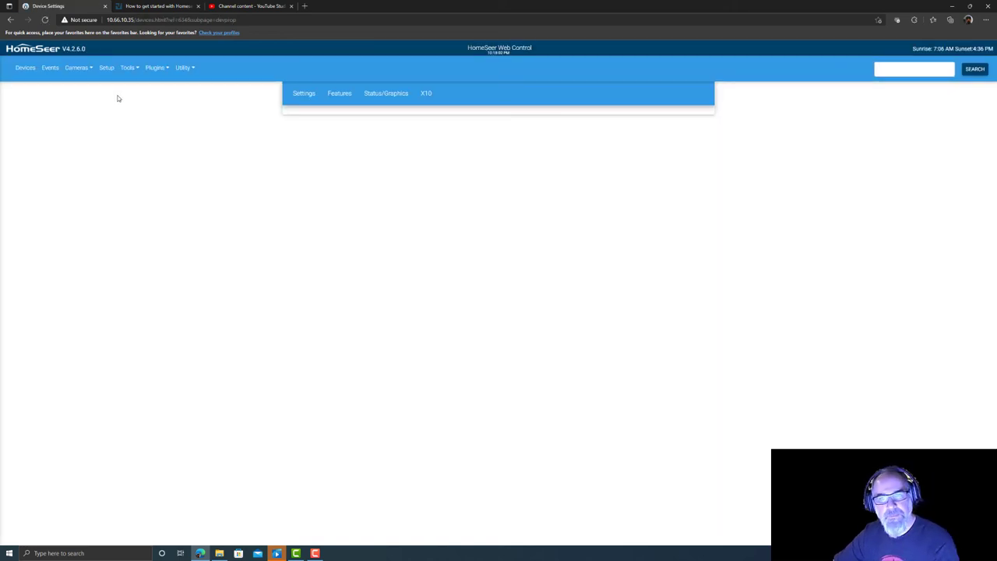
# Step: Name the device B16 Dark Sensor, set floor and room to Basement, and save it
pyautogui.click(303, 94)
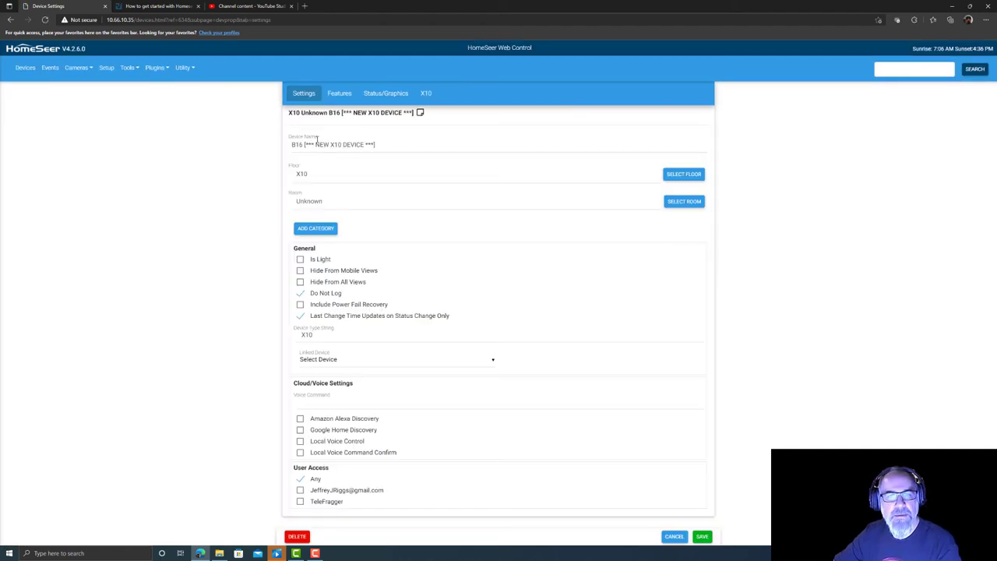
pyautogui.hotkey('shift', 'End')
pyautogui.press('BackSpace')
pyautogui.click(376, 177)
pyautogui.click(691, 174)
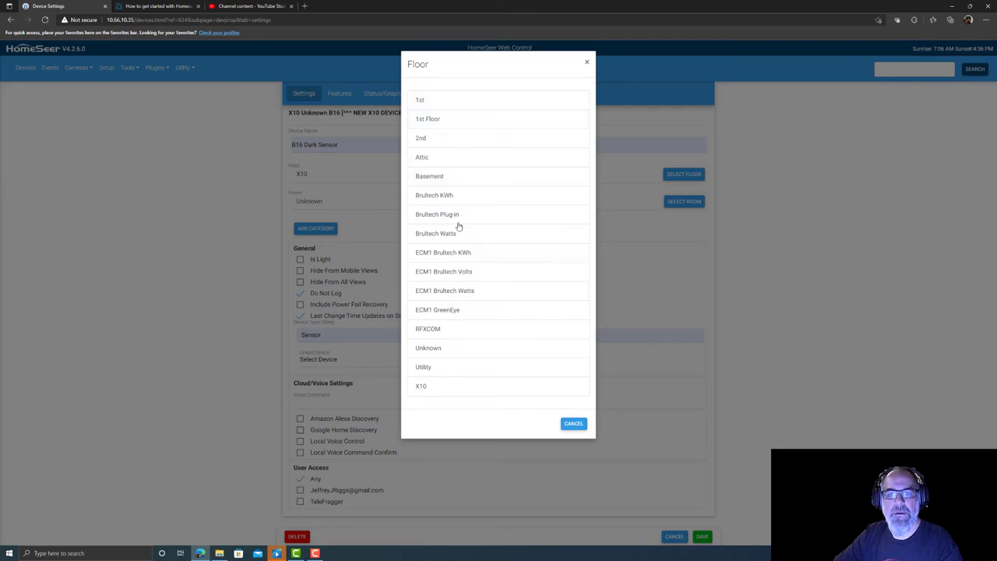
pyautogui.click(444, 176)
pyautogui.click(684, 201)
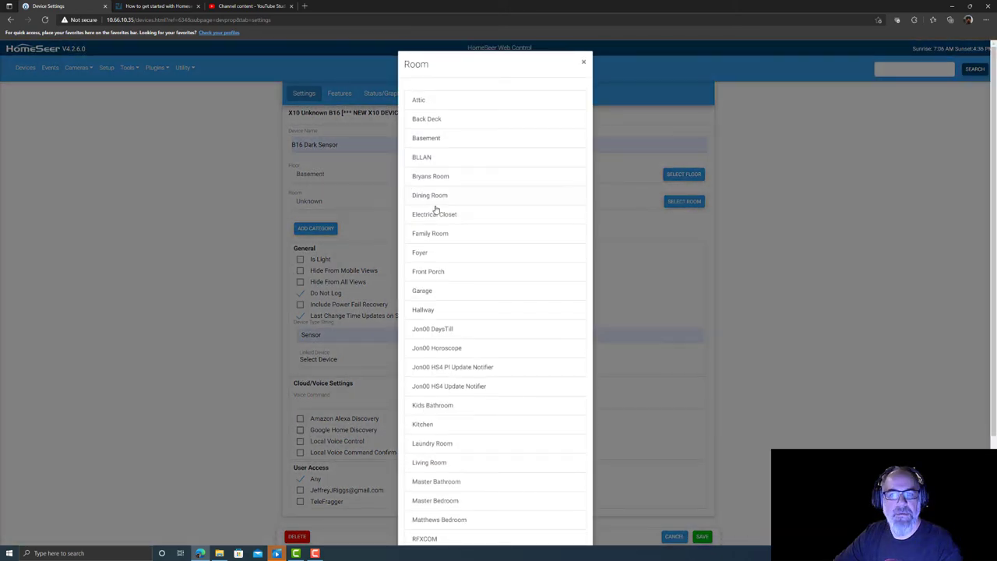
pyautogui.click(437, 137)
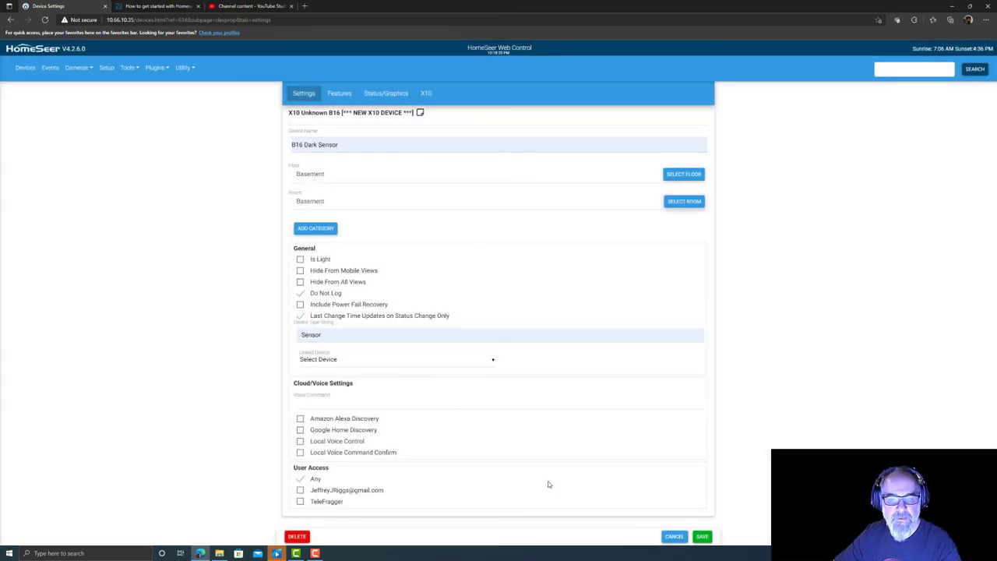
pyautogui.click(702, 536)
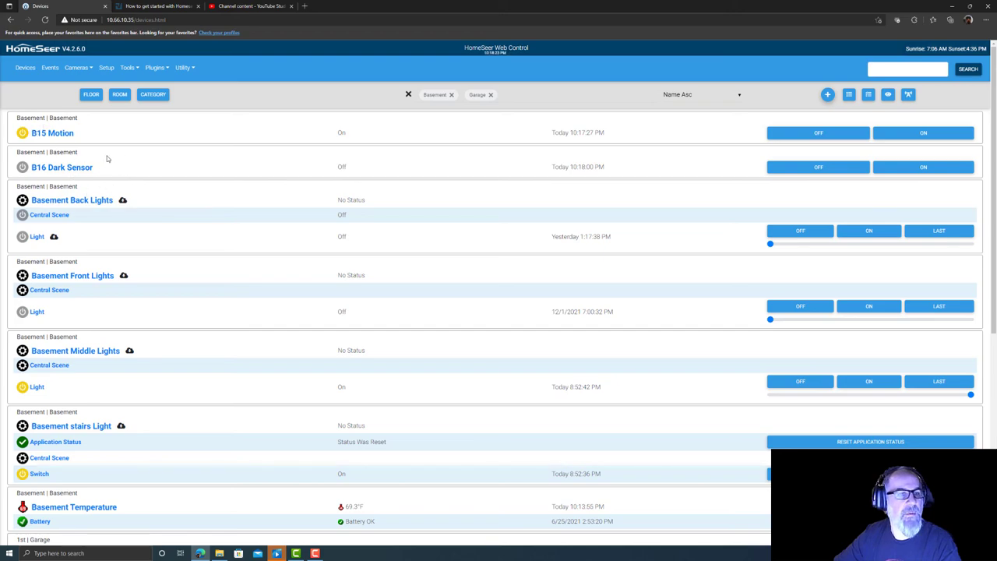